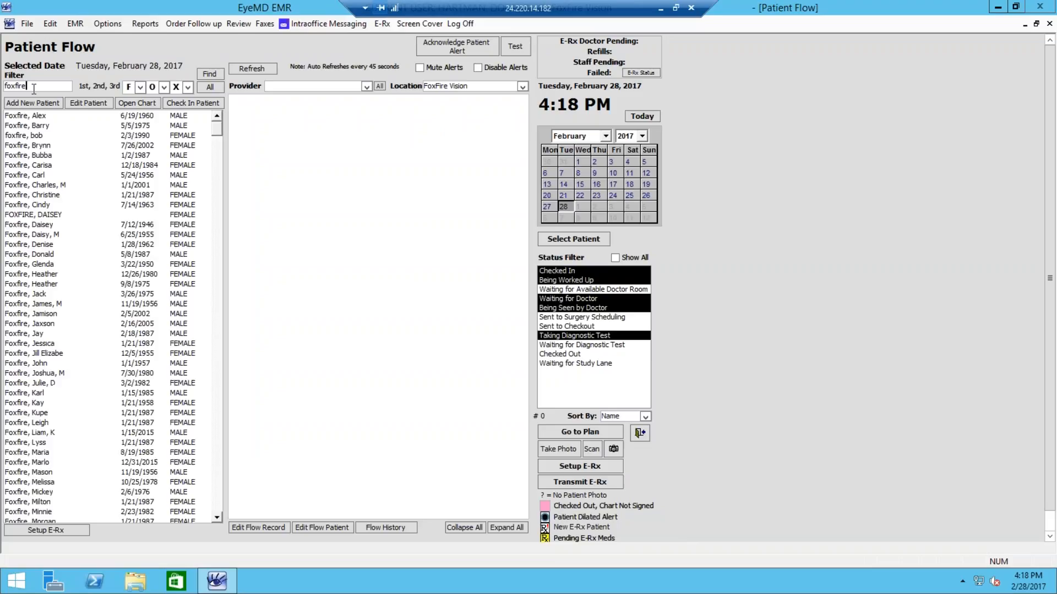
# Open the chart of the patient who has a 2/26/17 Diabetic Exam visit and select that visit.
pyautogui.doubleClick(53, 236)
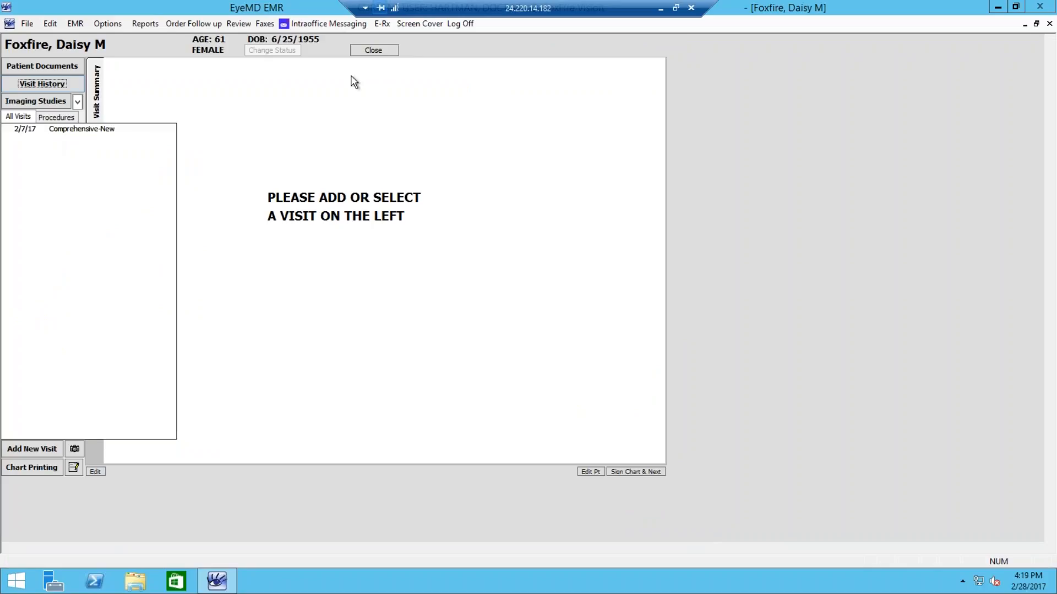
pyautogui.click(373, 50)
pyautogui.doubleClick(33, 224)
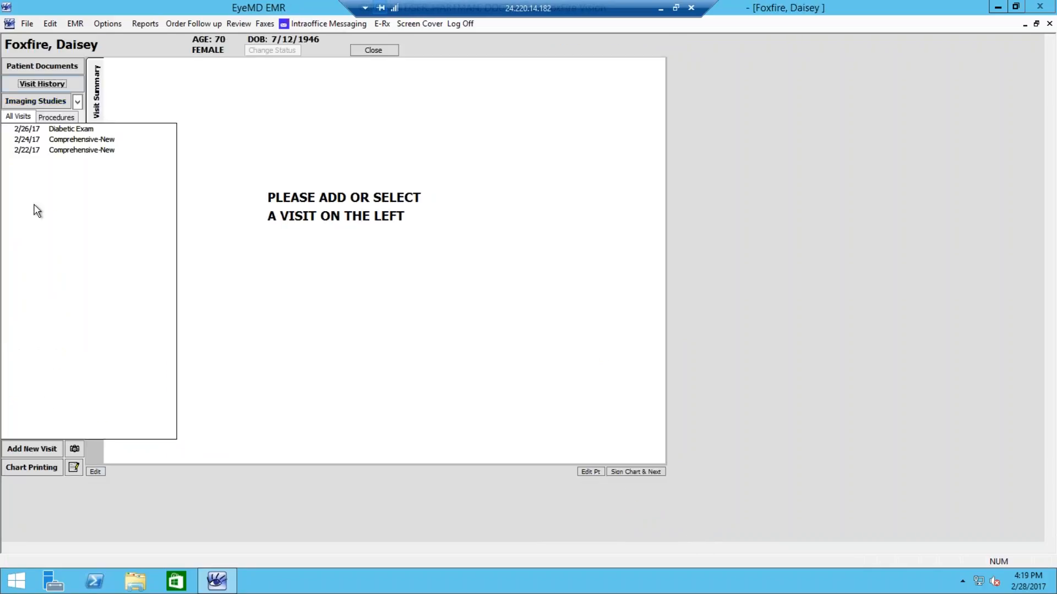
pyautogui.click(45, 130)
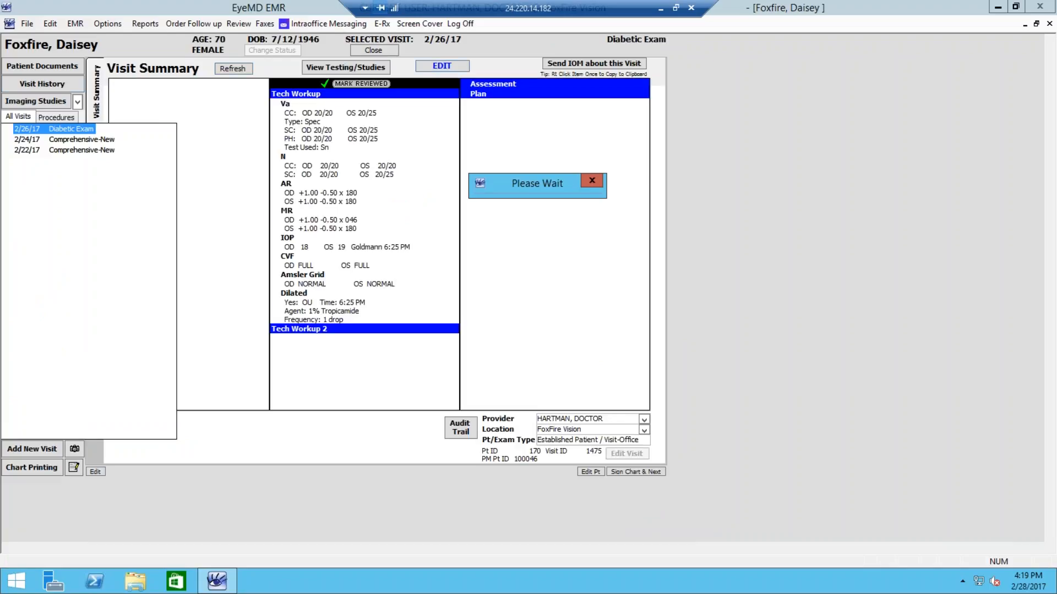
# Change the Diabetic Exam visit's date of service to today, 02/28/2017, and update the visit.
pyautogui.click(441, 66)
pyautogui.click(623, 453)
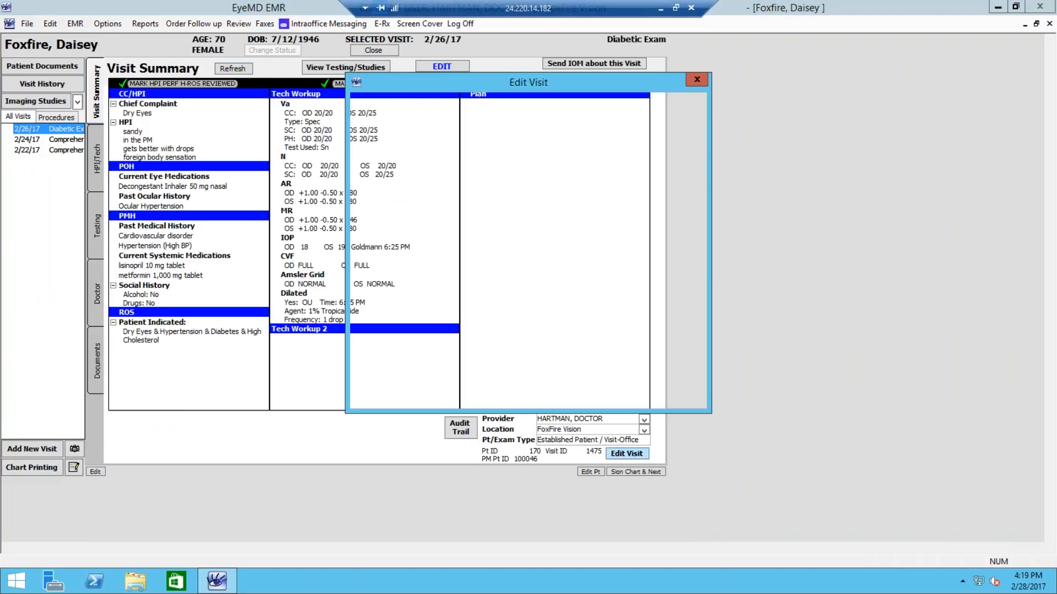
pyautogui.click(676, 249)
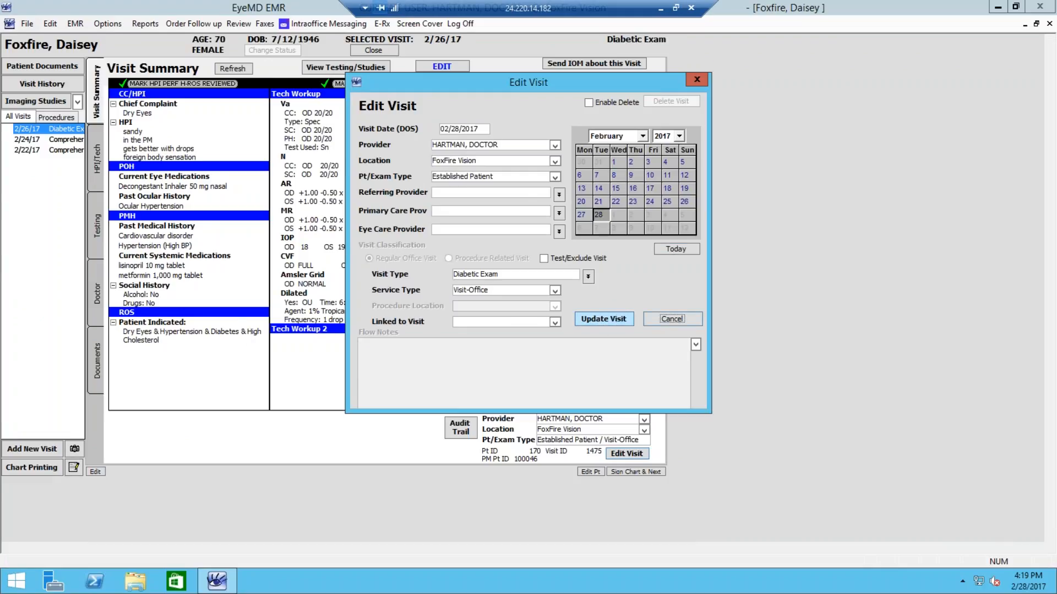
pyautogui.press('Return')
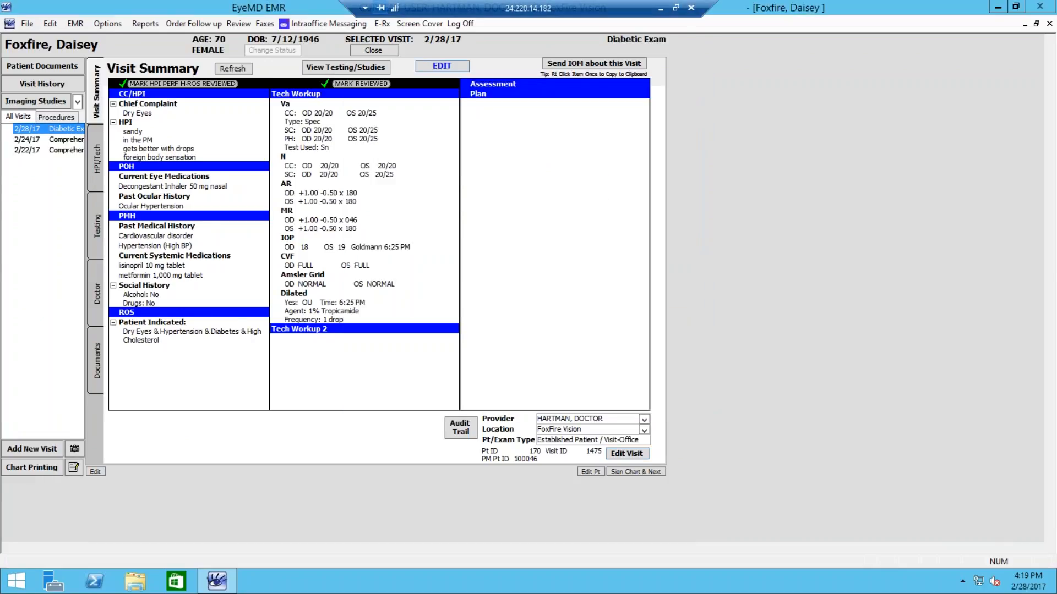
# Review the visit's Chief Complaint/HPI entries and return to the visit summary.
pyautogui.moveTo(44, 127)
pyautogui.click(95, 165)
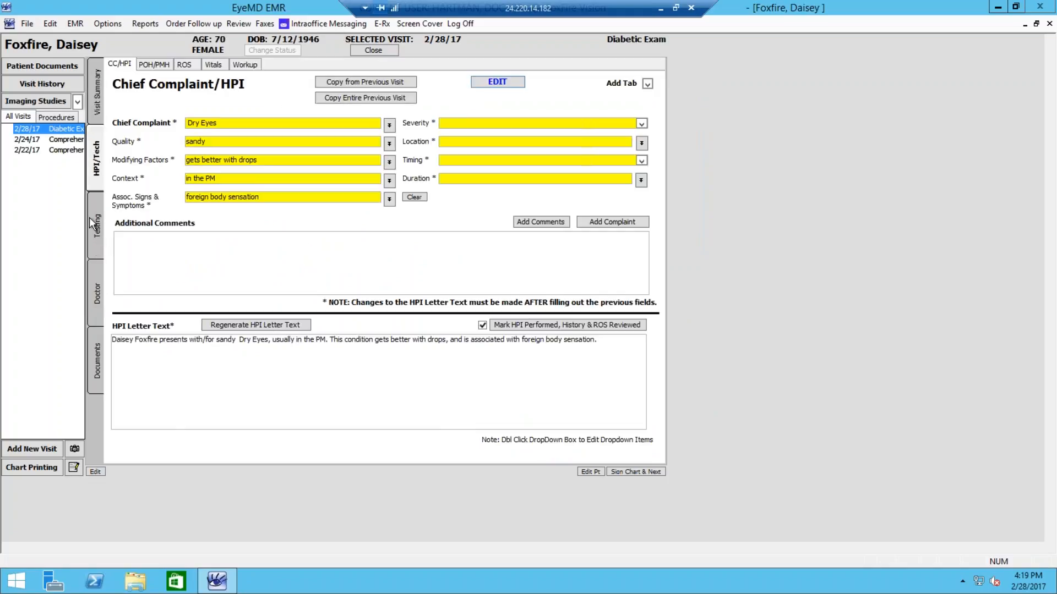
pyautogui.moveTo(54, 178)
pyautogui.click(97, 91)
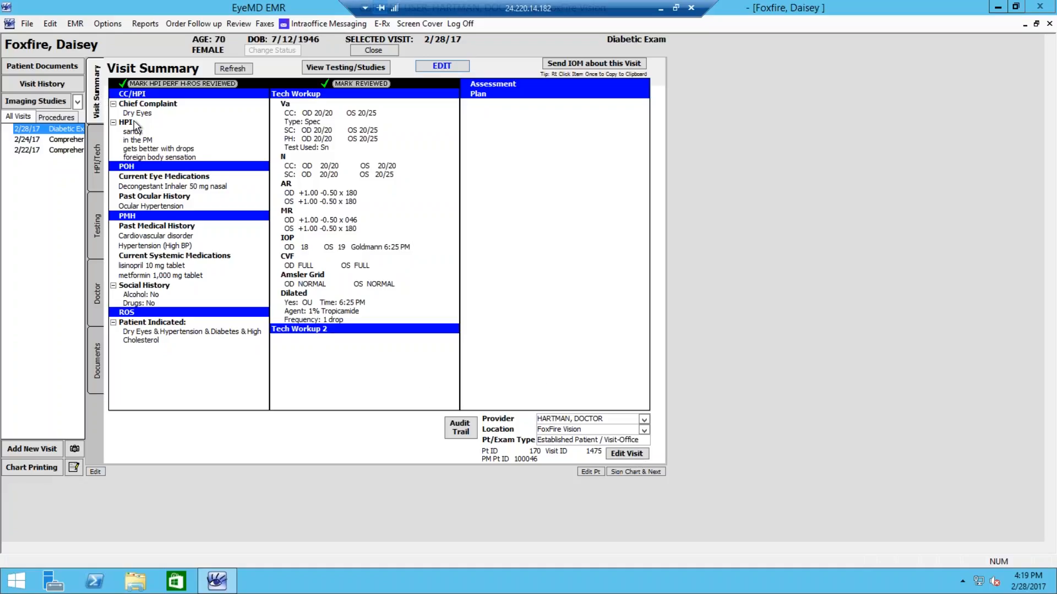
# Change the 2/28/17 visit's type to Comprehensive-Previous and update the visit.
pyautogui.click(627, 454)
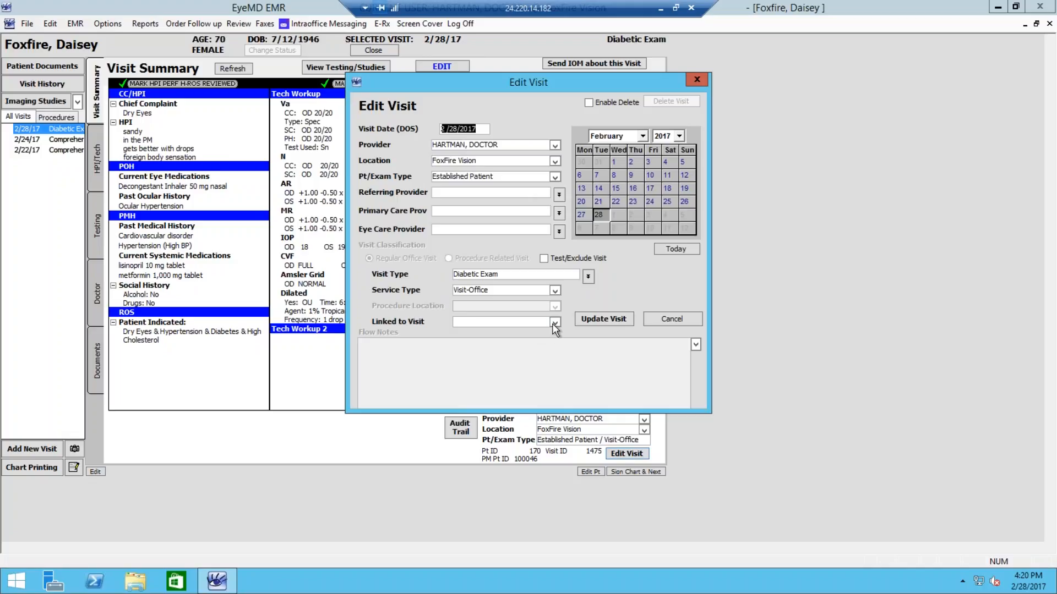
pyautogui.click(588, 276)
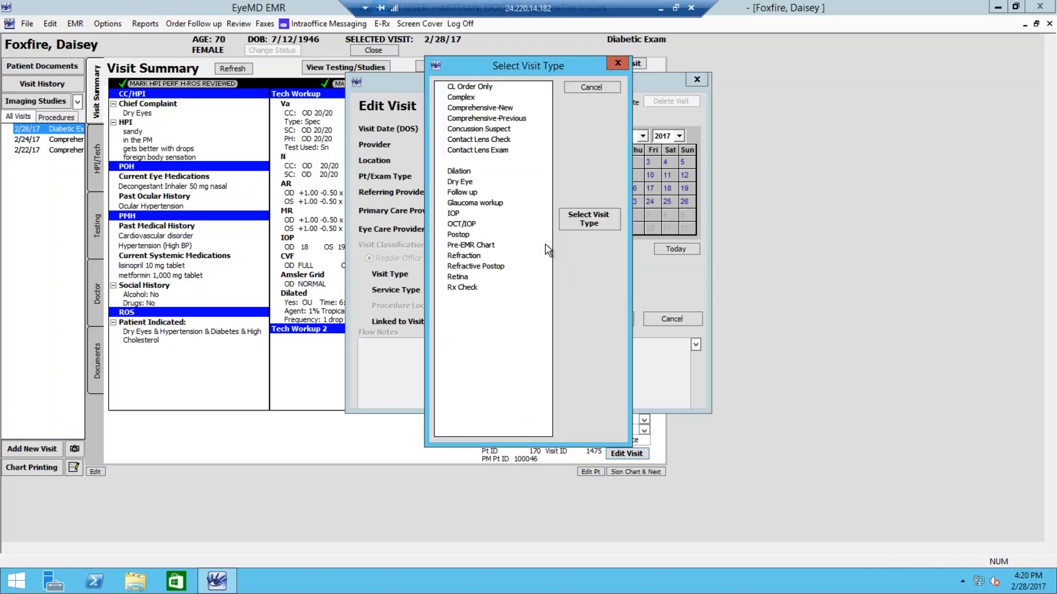
pyautogui.click(484, 119)
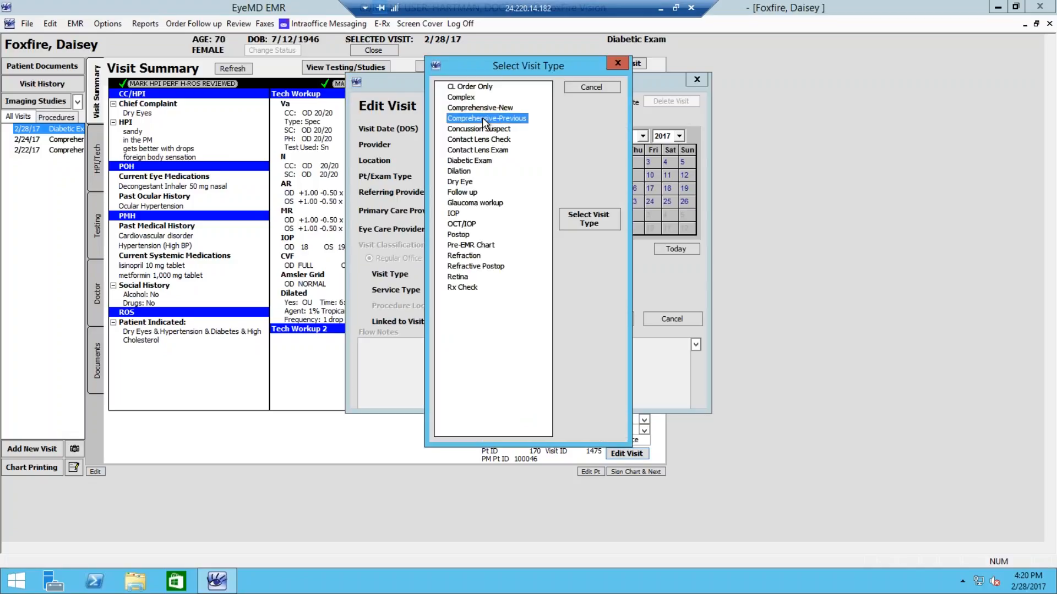
pyautogui.click(602, 228)
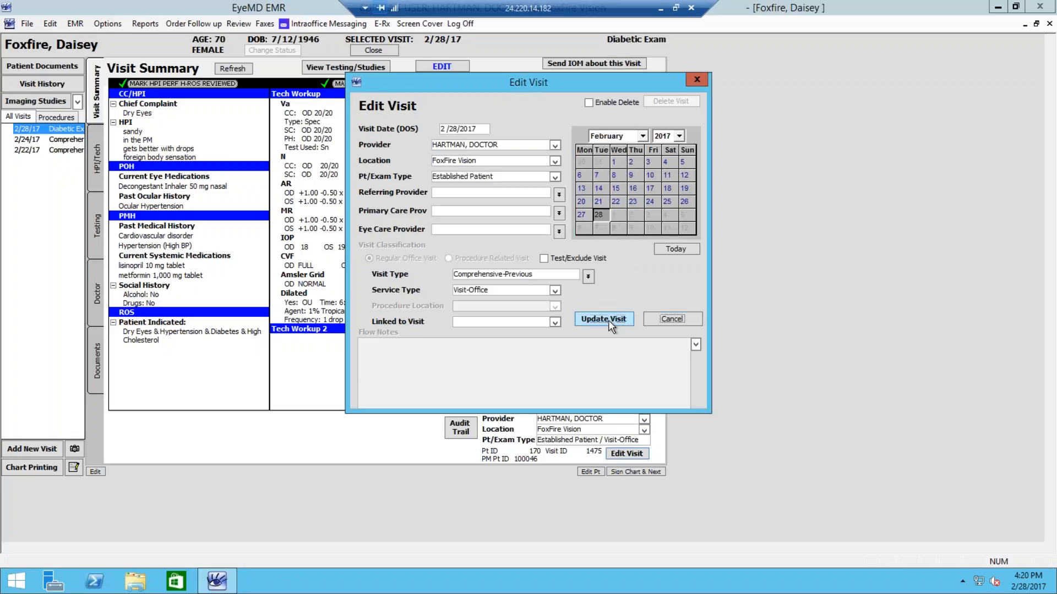
pyautogui.click(609, 322)
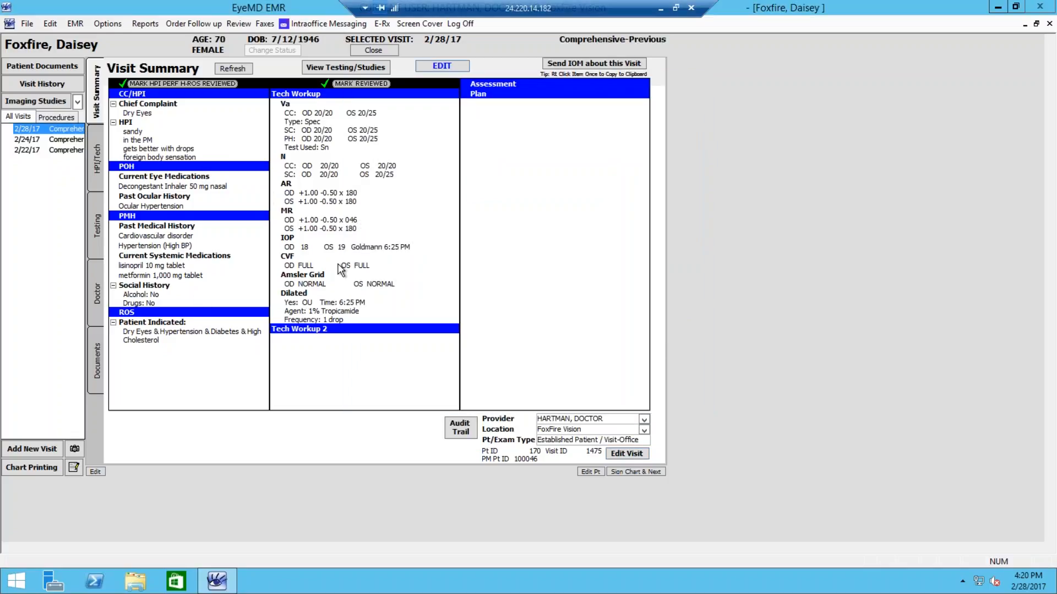
pyautogui.moveTo(557, 40); pyautogui.dragTo(674, 41)
pyautogui.click(213, 202)
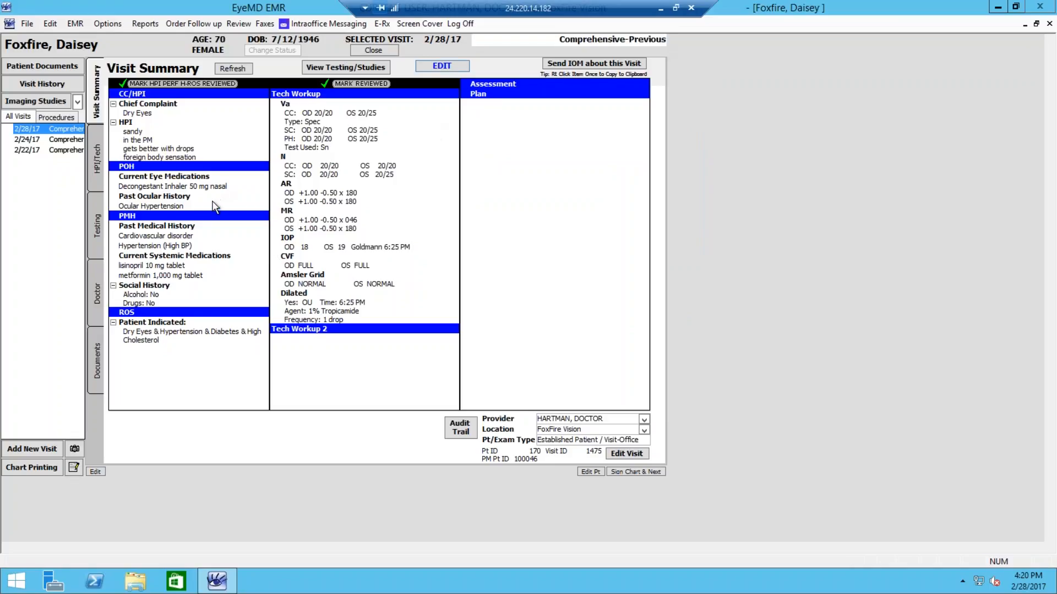
# Check the Chief Complaint/HPI page and add the Gonioscopy and Sensorimotor tests to the visit.
pyautogui.click(98, 158)
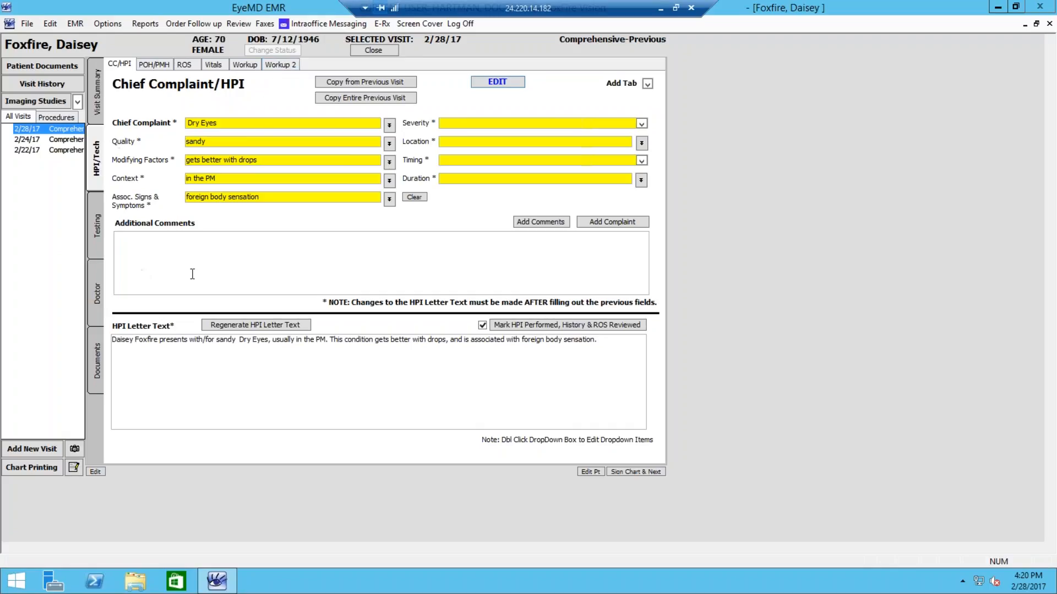
pyautogui.click(97, 226)
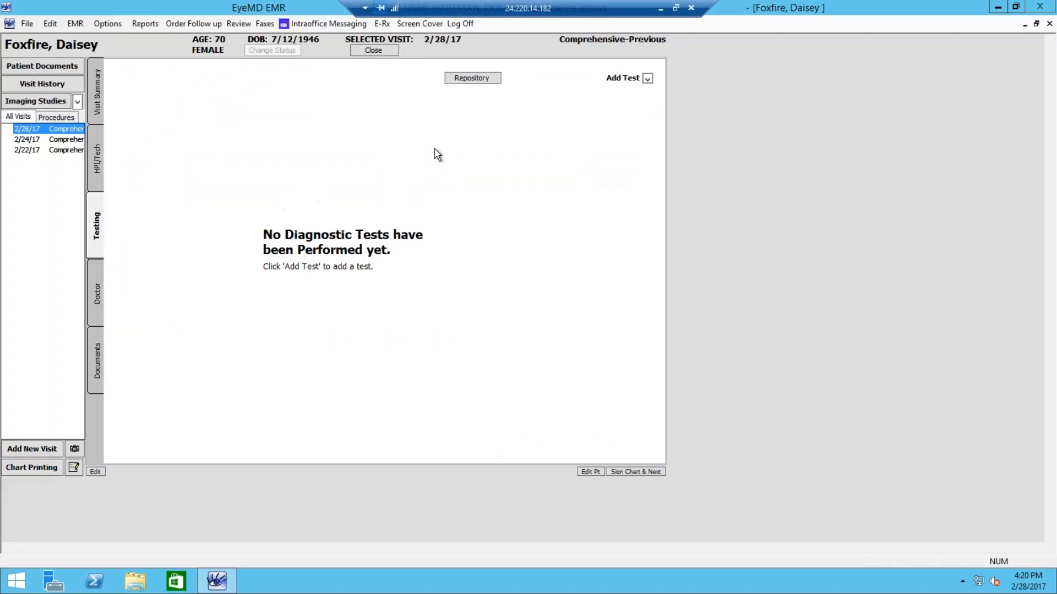
pyautogui.click(647, 78)
pyautogui.click(663, 89)
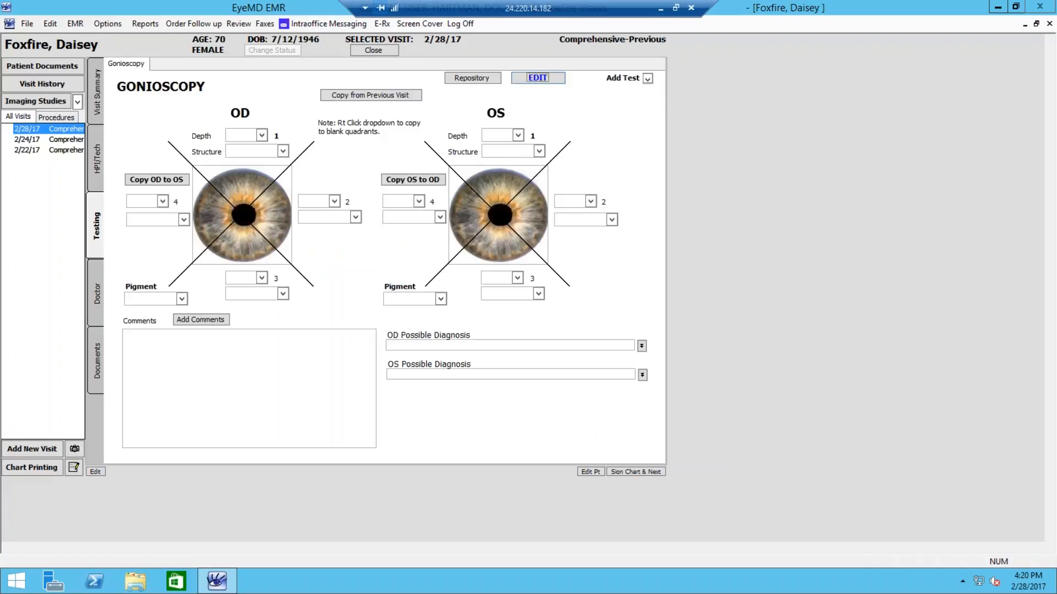
pyautogui.click(648, 78)
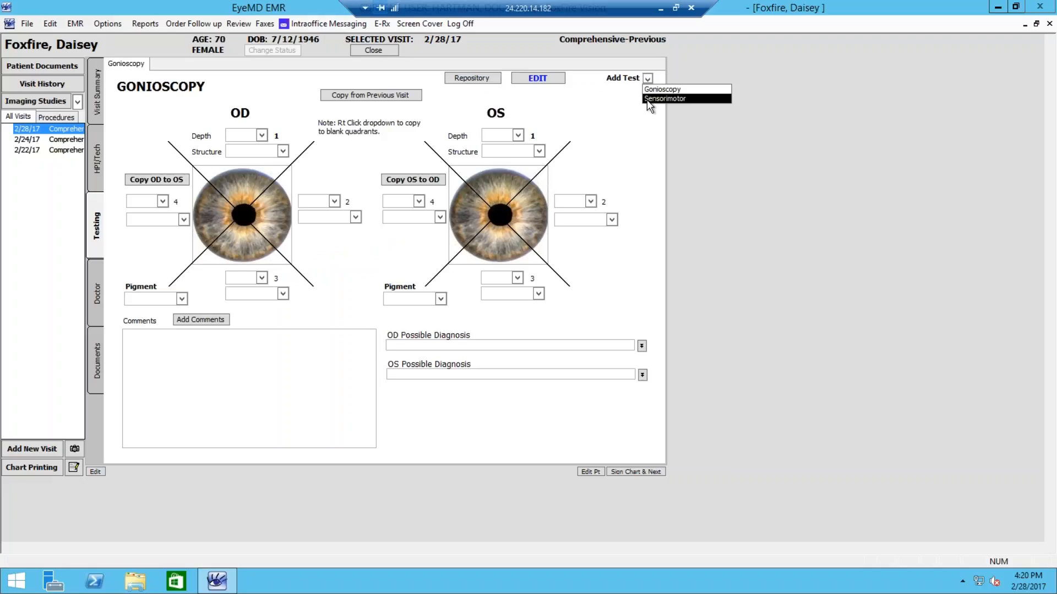
pyautogui.click(650, 99)
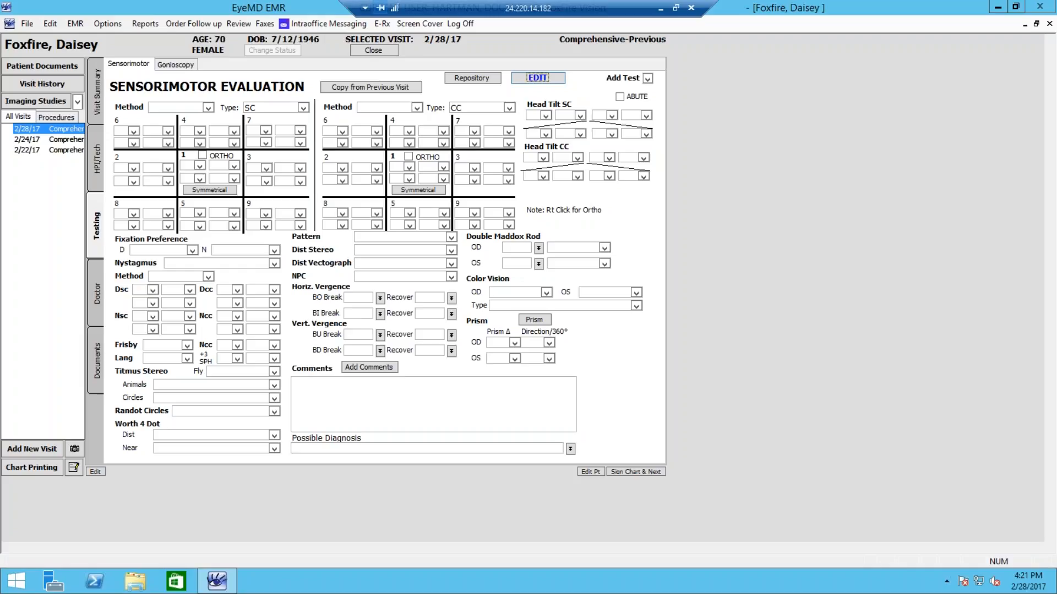
# Fill the doctor's slit lamp exam (SLE) with the default normal findings for both the OD and OS eyes.
pyautogui.click(98, 287)
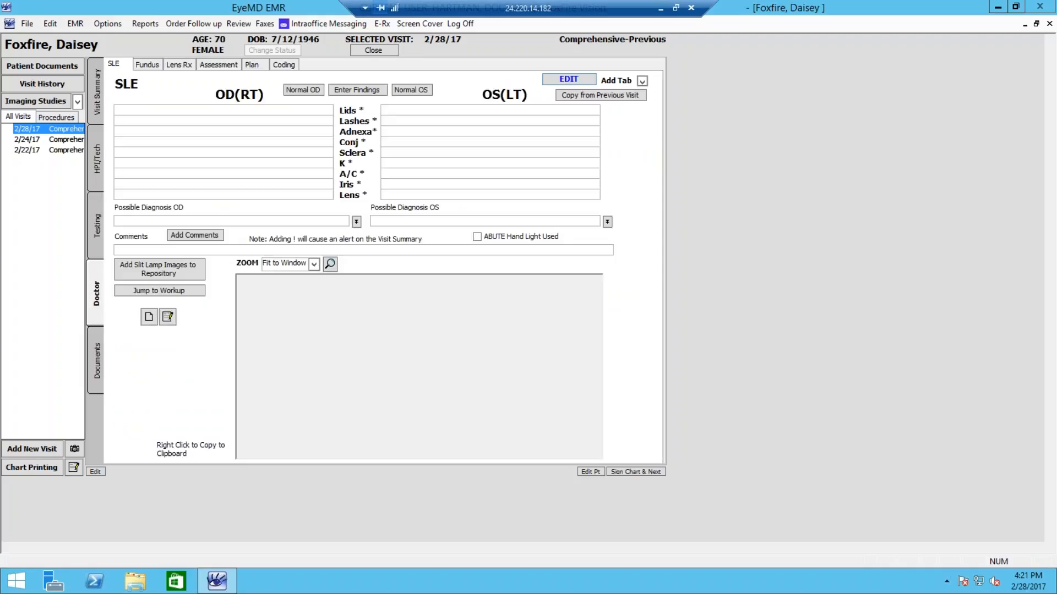
pyautogui.moveTo(35, 311)
pyautogui.click(302, 91)
pyautogui.click(413, 91)
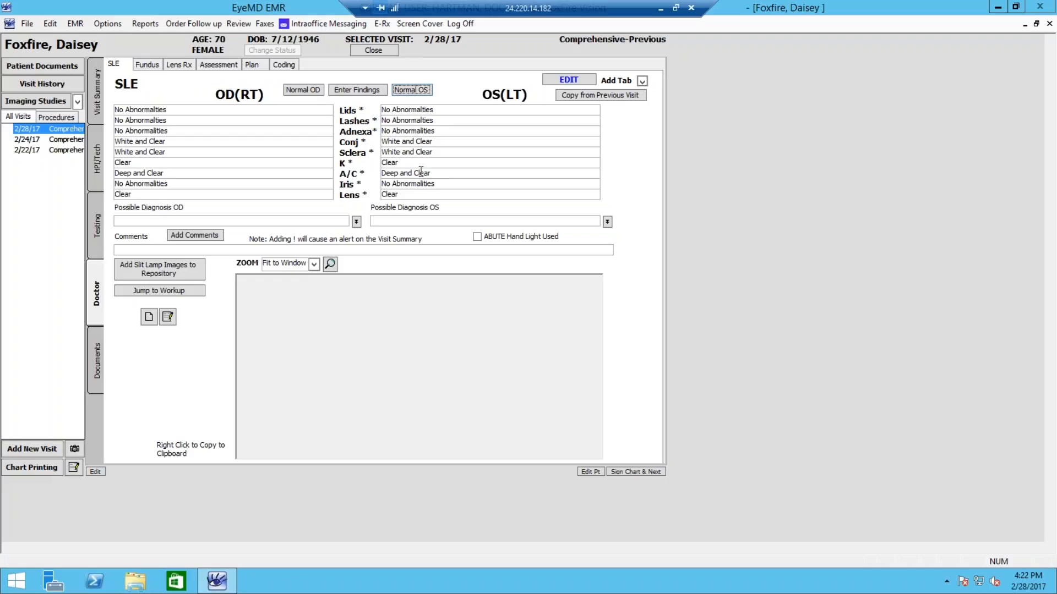
pyautogui.click(354, 93)
pyautogui.click(355, 91)
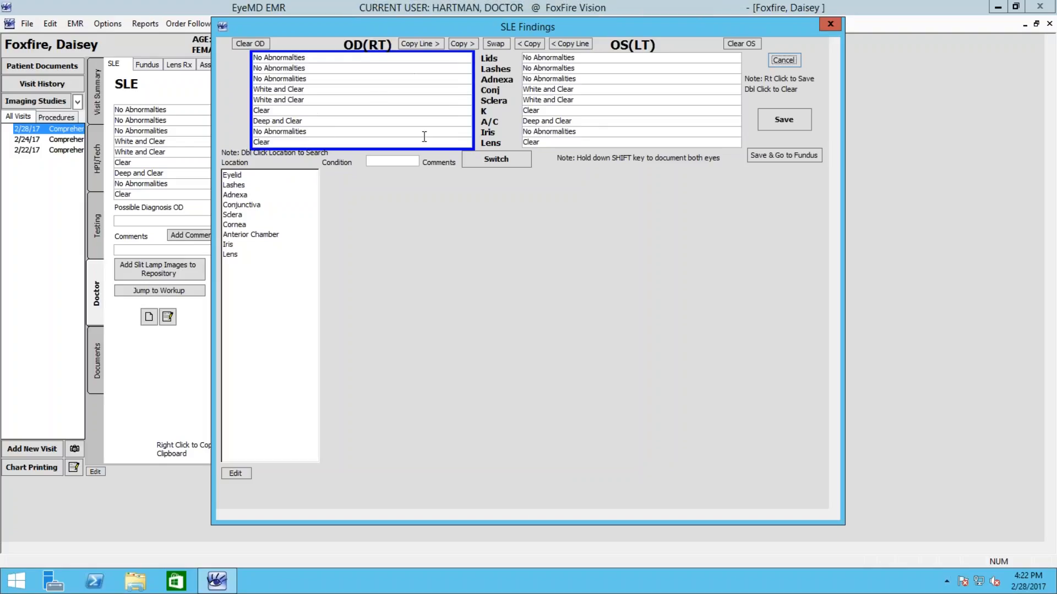
pyautogui.click(783, 60)
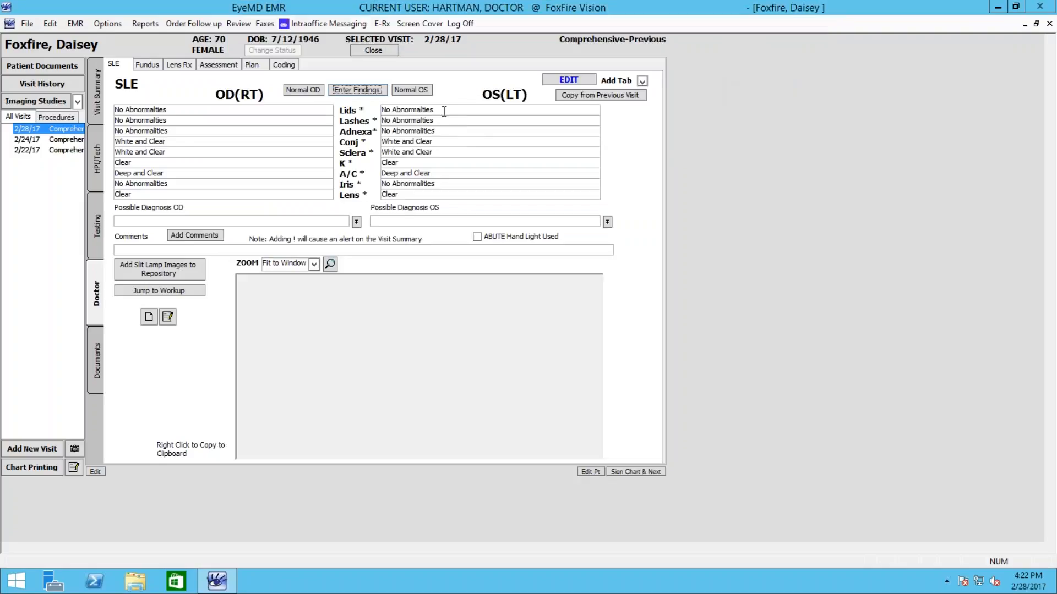
# Open the SLE findings entry and examine the condition lists for the lens, adnexa, lids, iris, anterior chamber, cornea and sclera.
pyautogui.click(377, 93)
pyautogui.click(627, 141)
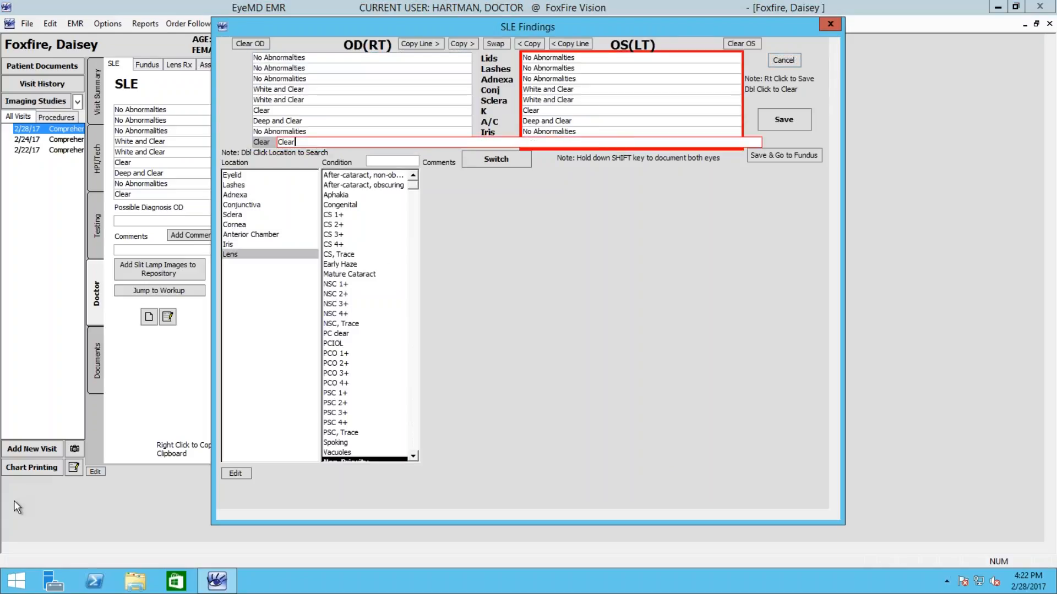
pyautogui.click(447, 81)
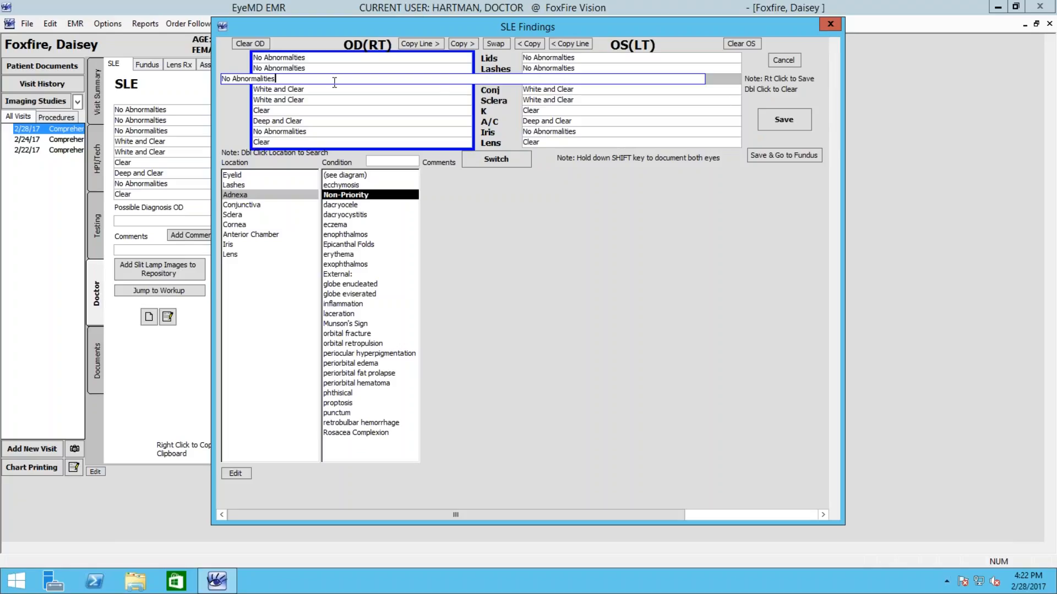
pyautogui.click(505, 58)
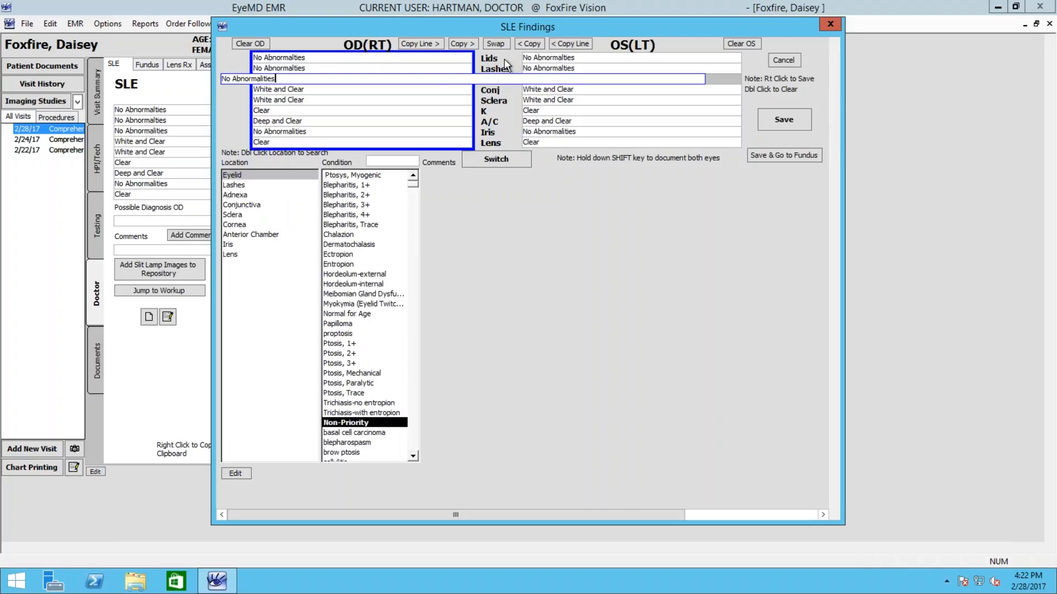
pyautogui.click(492, 144)
pyautogui.click(491, 127)
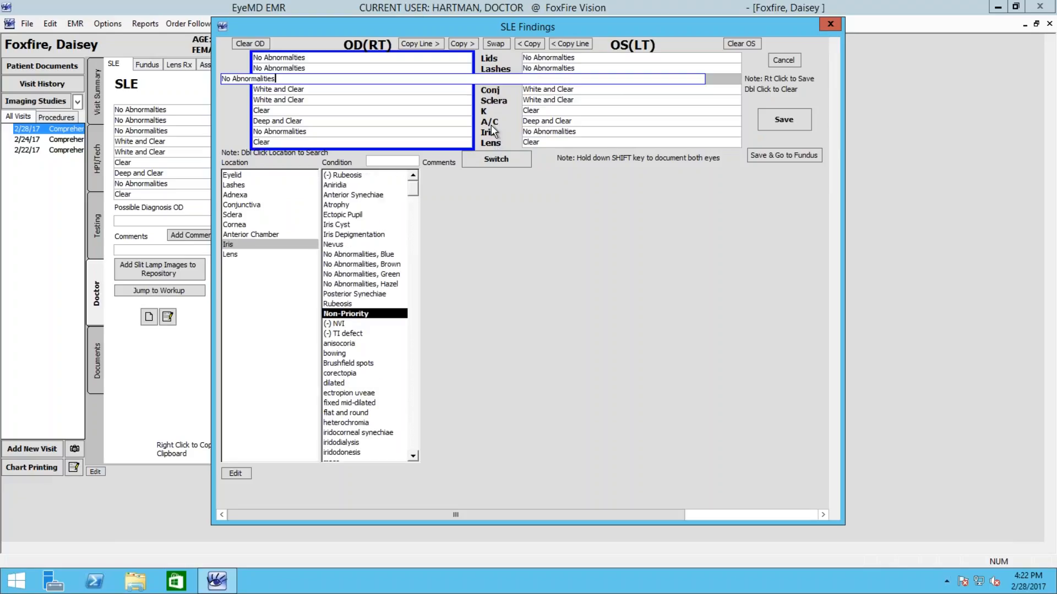
pyautogui.click(489, 122)
pyautogui.click(483, 111)
pyautogui.click(494, 103)
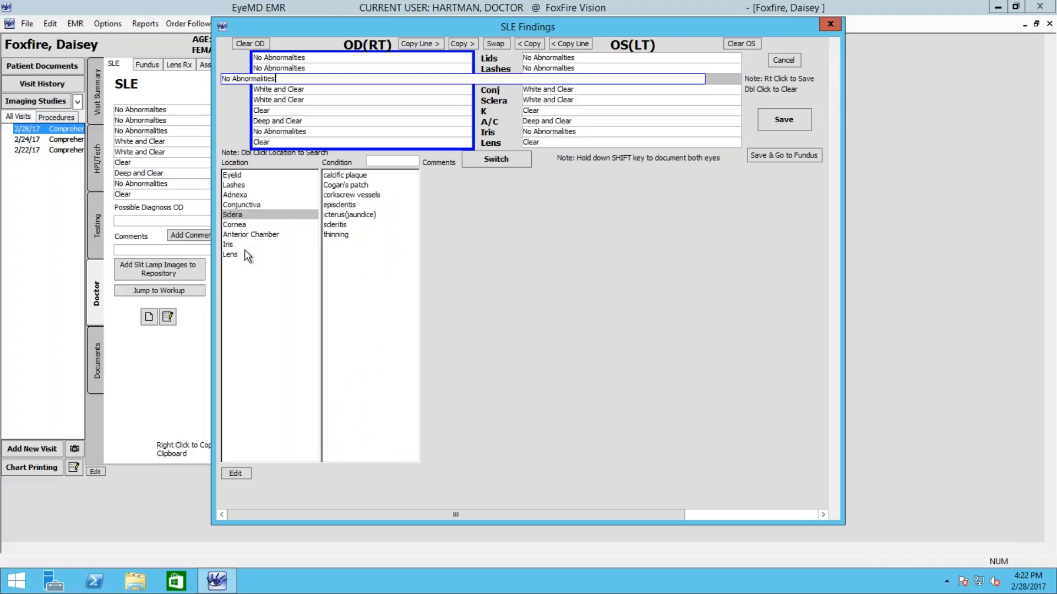
# Record the non-priority condition "cyst" as the eyelid finding for the OD eye.
pyautogui.click(233, 175)
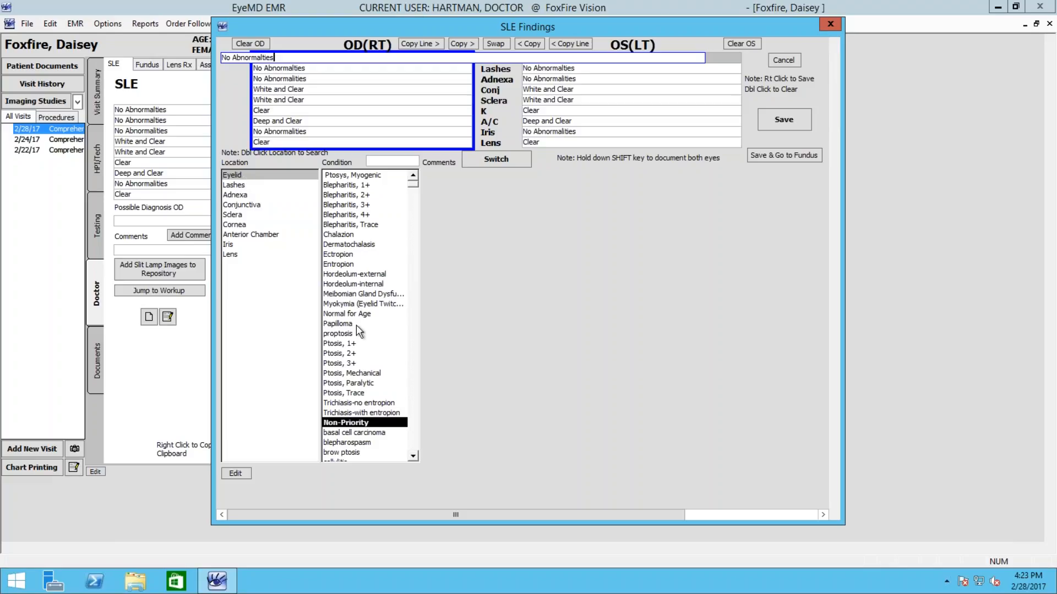
pyautogui.click(416, 455)
pyautogui.click(416, 455)
pyautogui.click(417, 455)
pyautogui.click(417, 455)
pyautogui.click(417, 455)
pyautogui.click(417, 455)
pyautogui.click(417, 455)
pyautogui.click(417, 456)
pyautogui.click(417, 455)
pyautogui.click(417, 456)
pyautogui.click(417, 455)
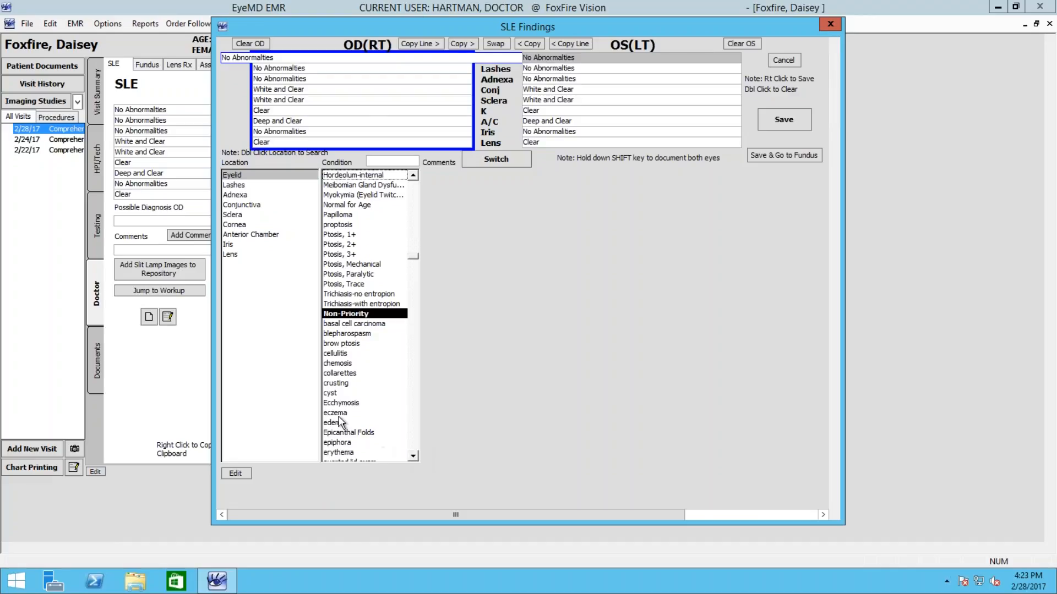
pyautogui.click(329, 393)
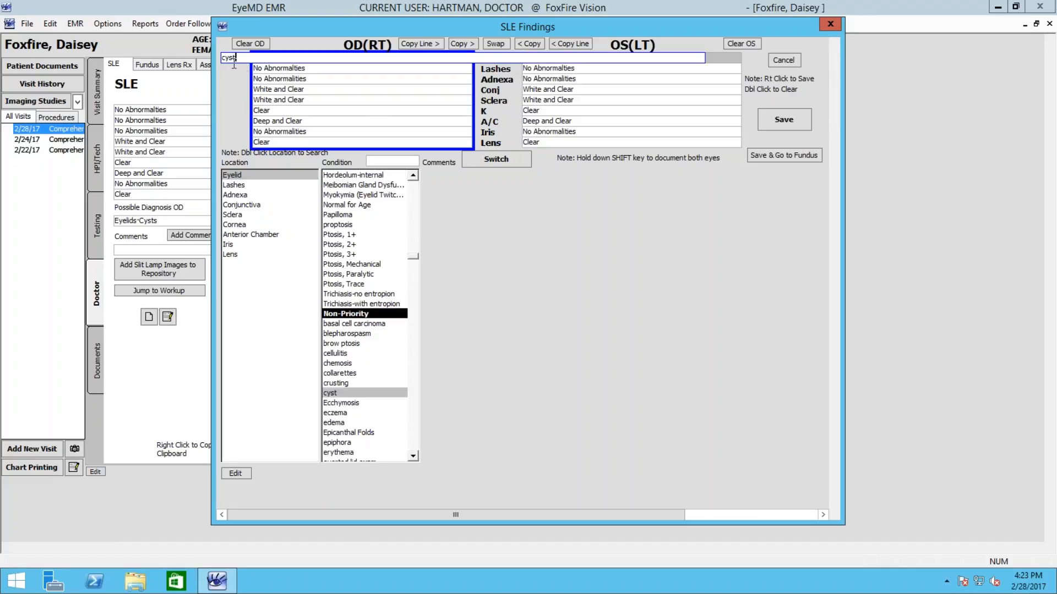
# Examine the OD condition lists for the lashes, adnexa, conjunctiva, cornea, anterior chamber and iris.
pyautogui.click(235, 186)
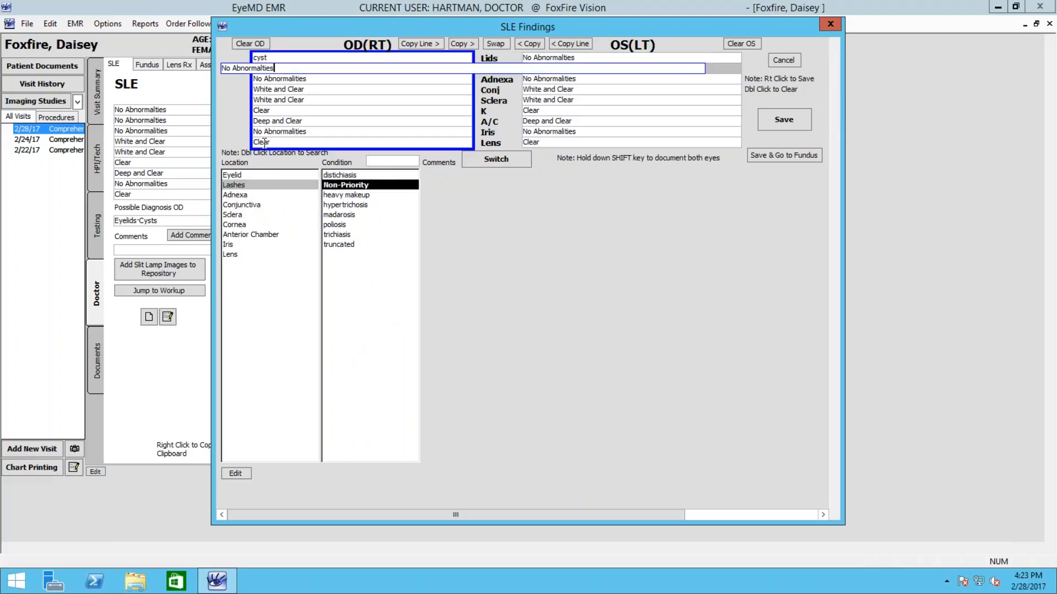
pyautogui.click(242, 195)
pyautogui.click(240, 205)
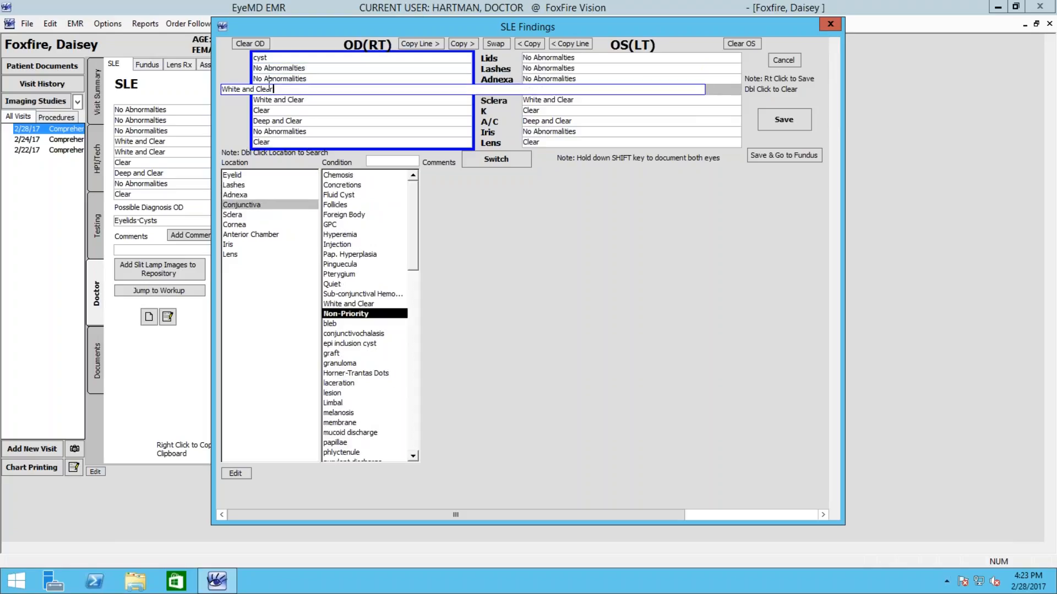
pyautogui.click(250, 224)
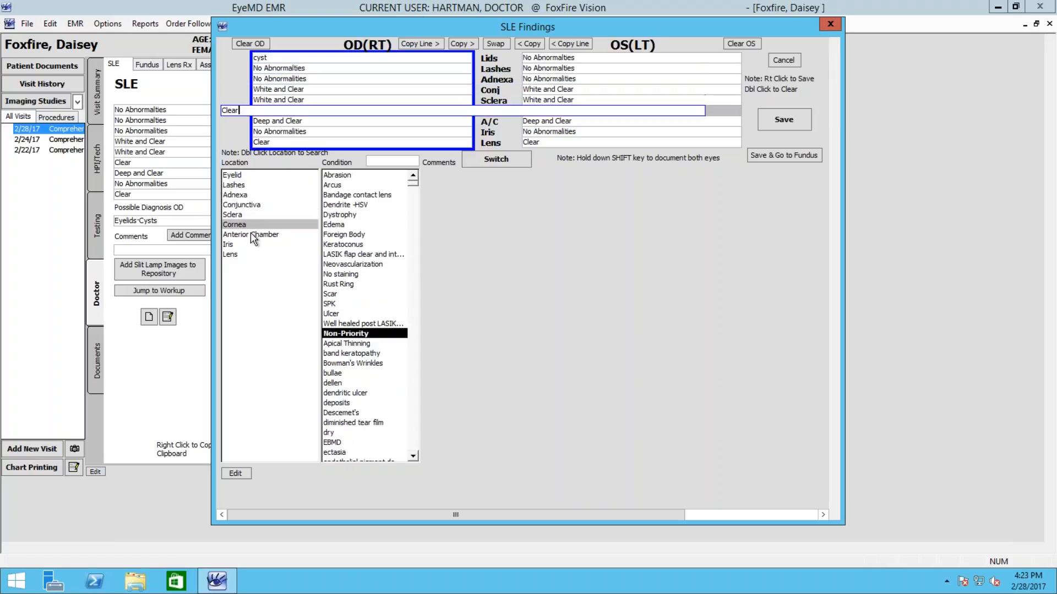
pyautogui.click(250, 233)
pyautogui.click(246, 245)
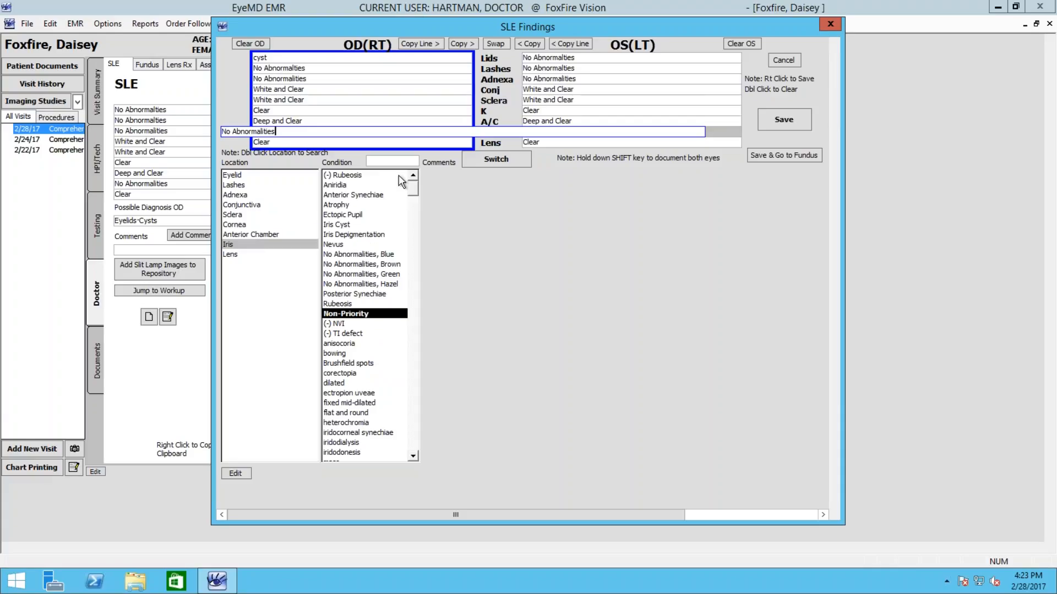
# Record "Chalazion lower lid with inflammation" as the OS eyelid finding and append the text "free type".
pyautogui.click(495, 160)
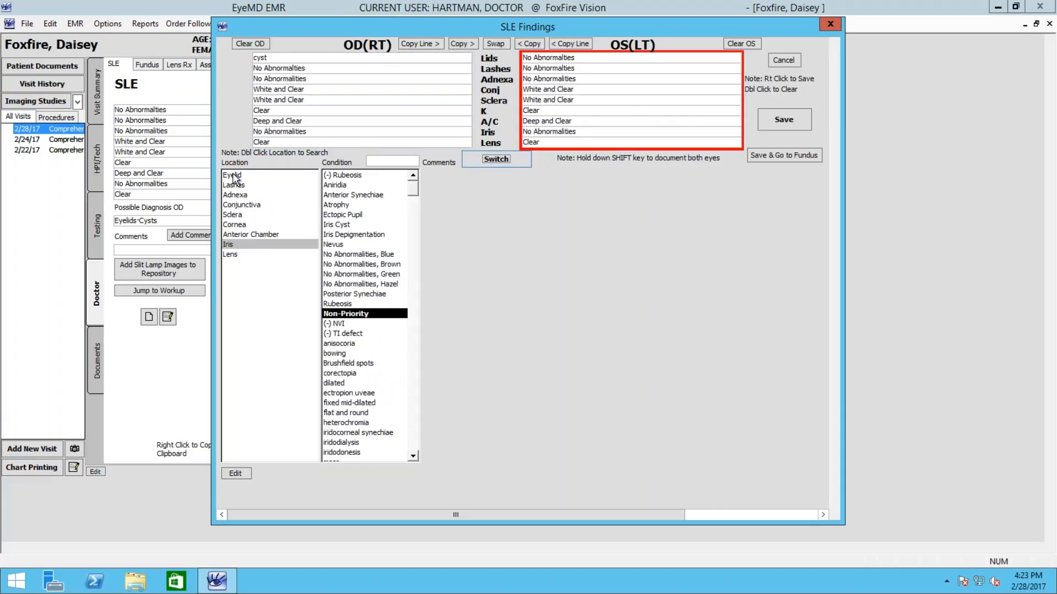
pyautogui.click(234, 177)
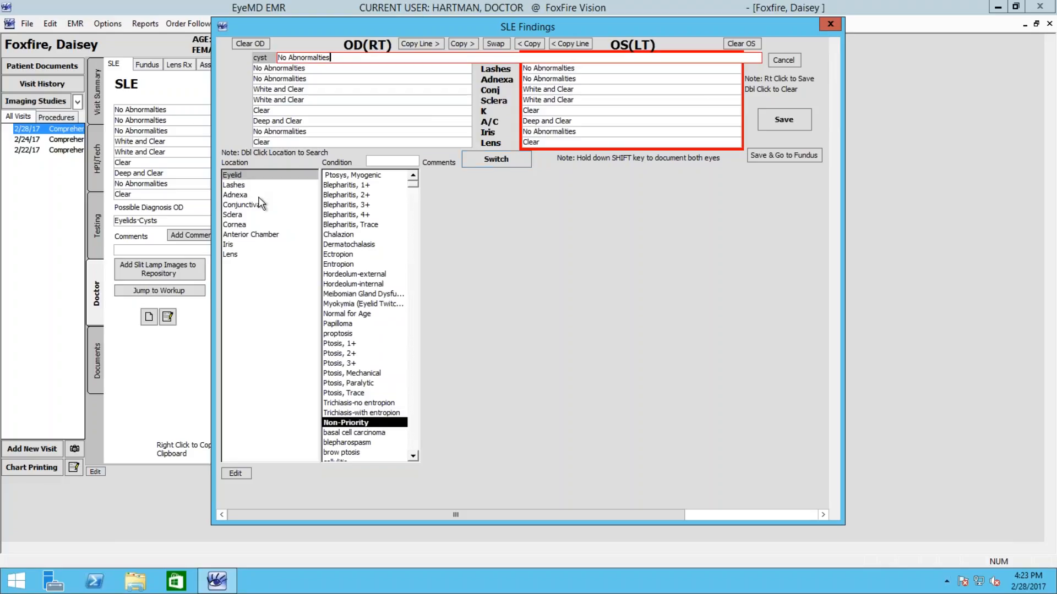
pyautogui.click(330, 235)
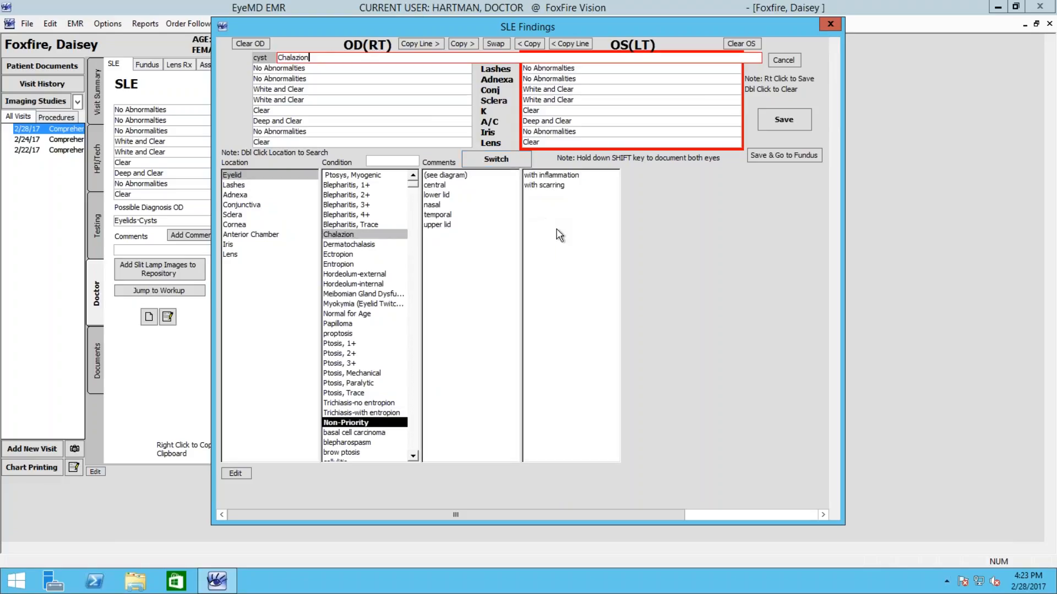
pyautogui.click(445, 195)
pyautogui.click(547, 176)
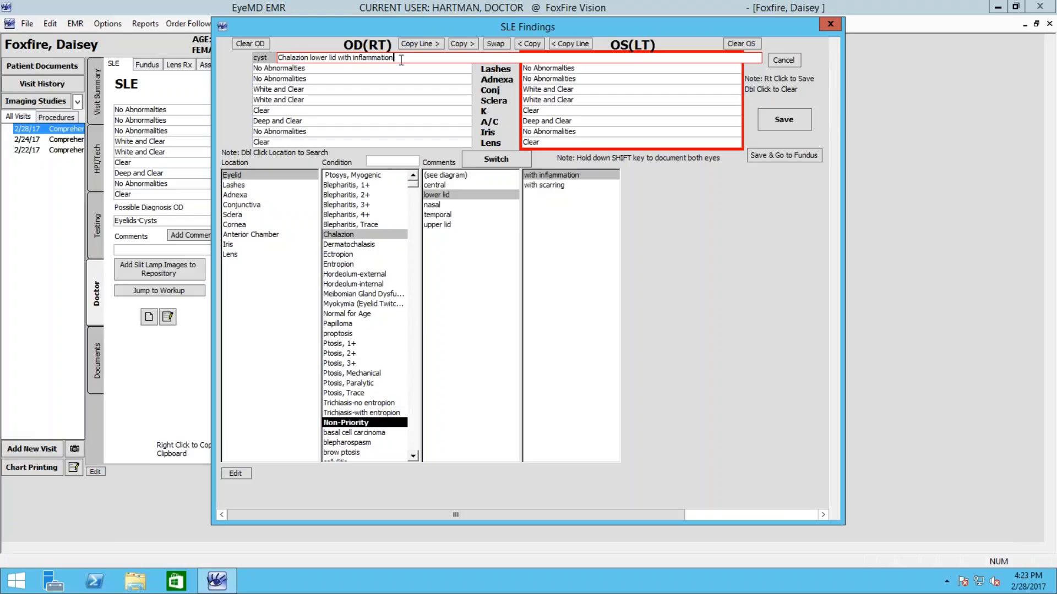
pyautogui.write('free type')
# Replace the default cornea (K) finding for the OS eye with the text "Free Type".
pyautogui.click(555, 111)
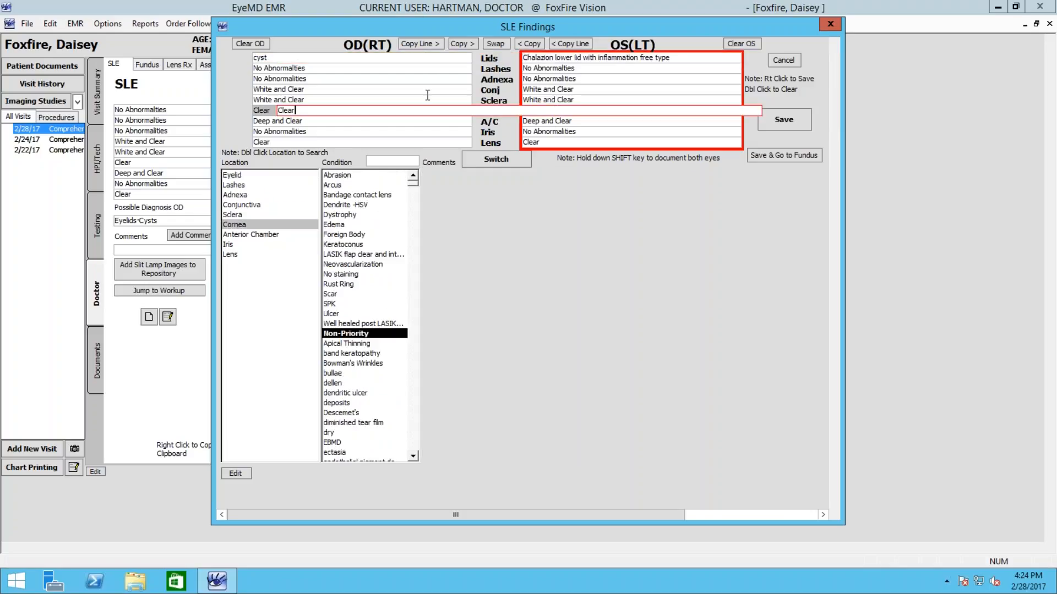
pyautogui.moveTo(251, 92); pyautogui.dragTo(252, 102)
pyautogui.write('Free Type')
pyautogui.press('Return')
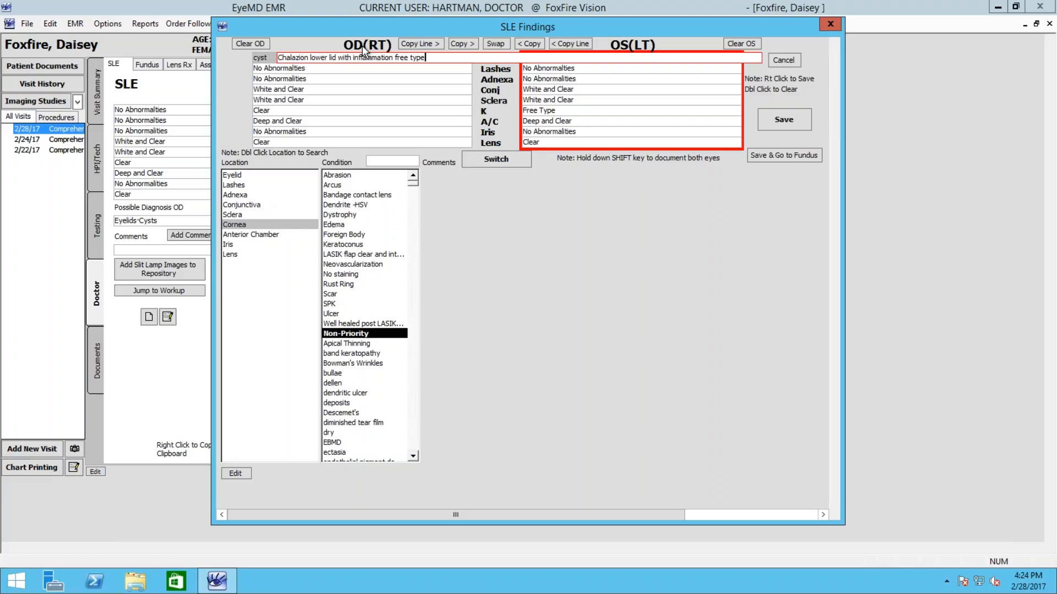
# Add "Blepharitis, 1+" with the comments "staph" and "moderate" to the eyelid findings of both eyes at once.
pyautogui.click(266, 58)
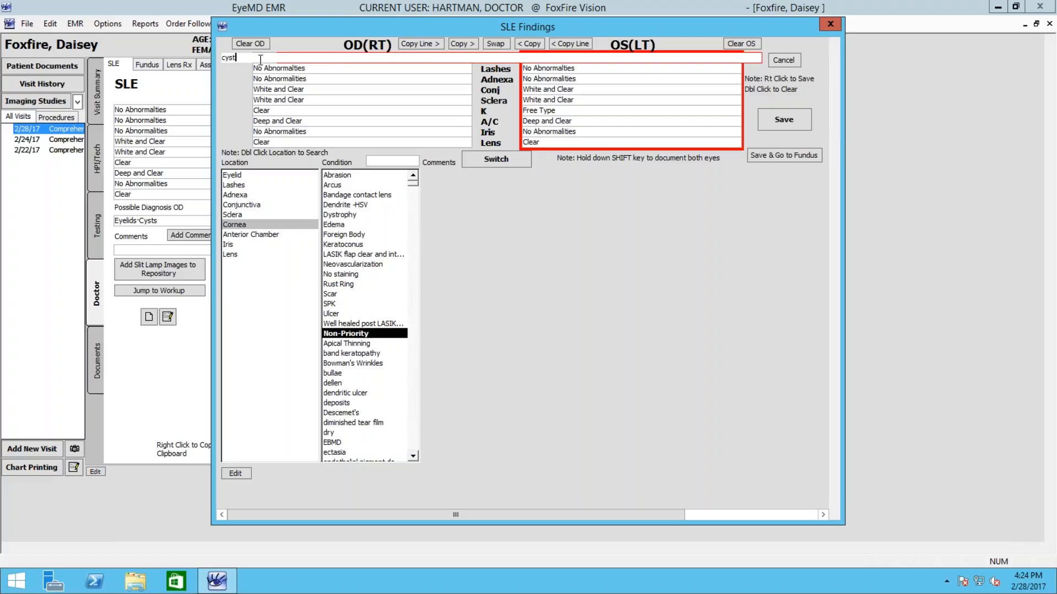
pyautogui.click(506, 160)
pyautogui.click(506, 160)
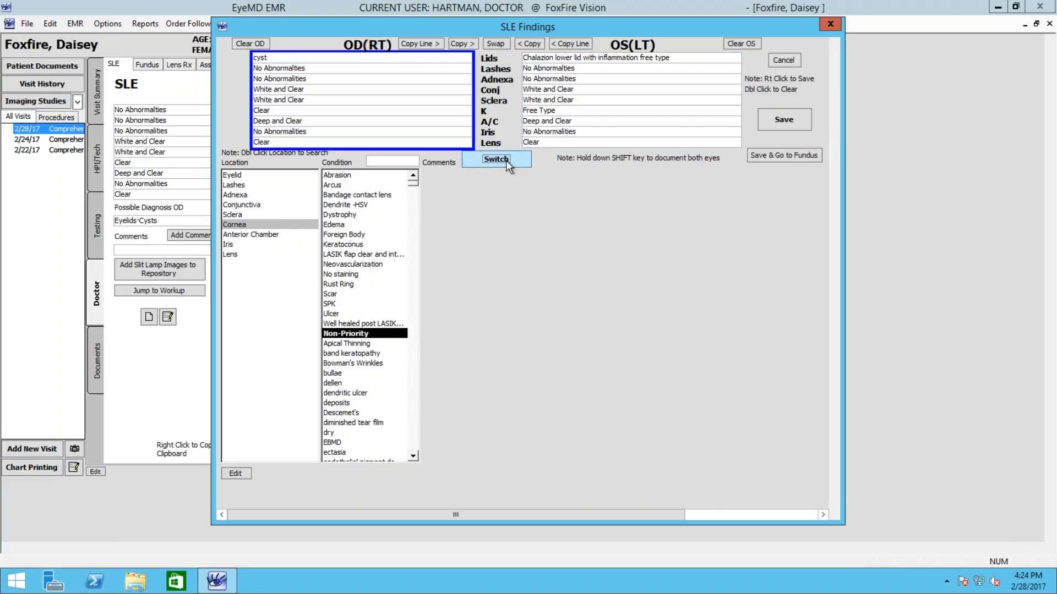
pyautogui.click(263, 174)
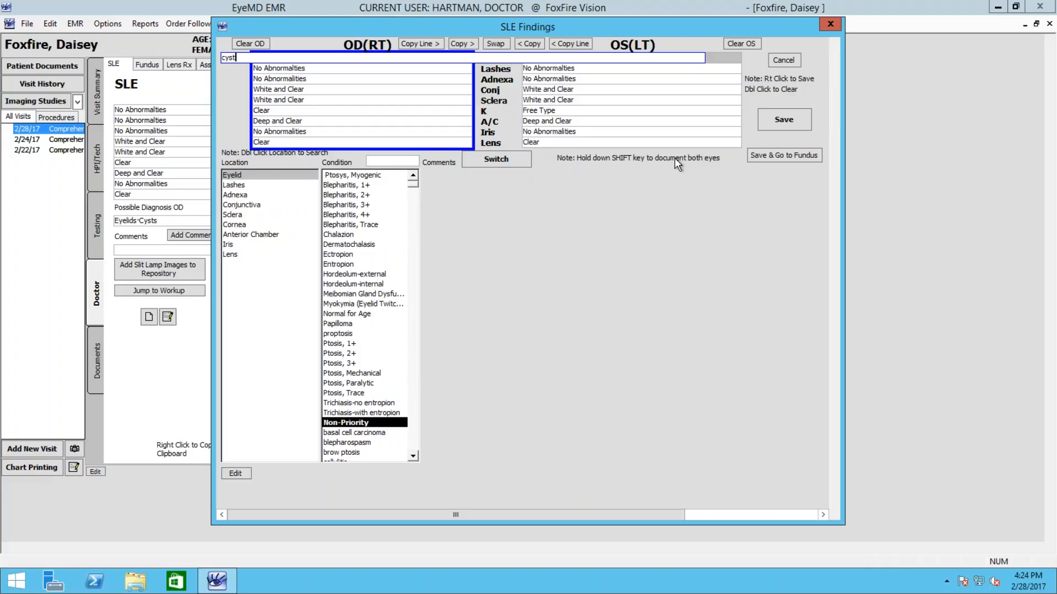
pyautogui.click(363, 186)
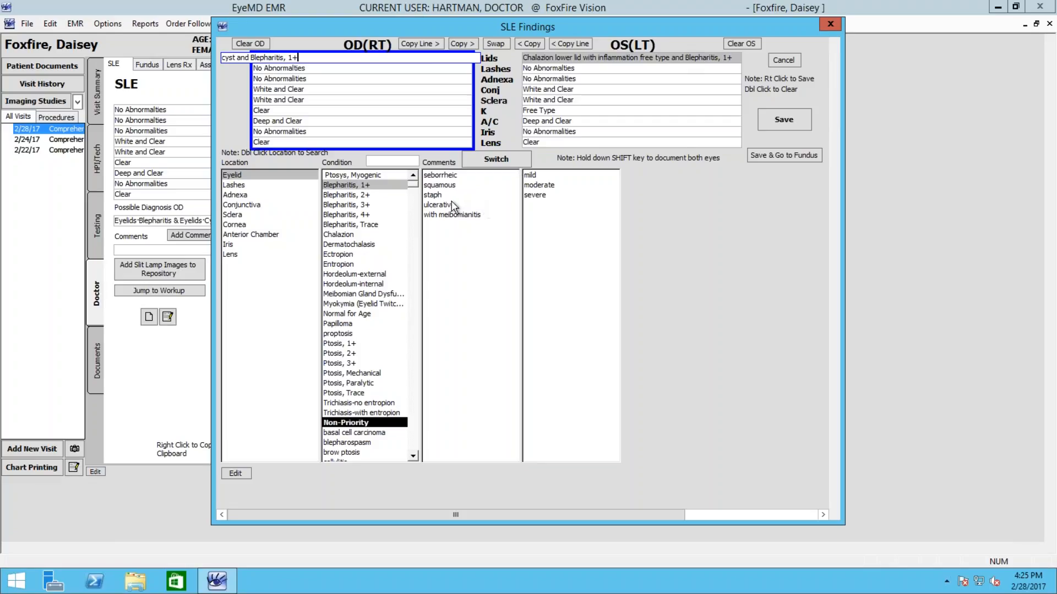
pyautogui.click(437, 196)
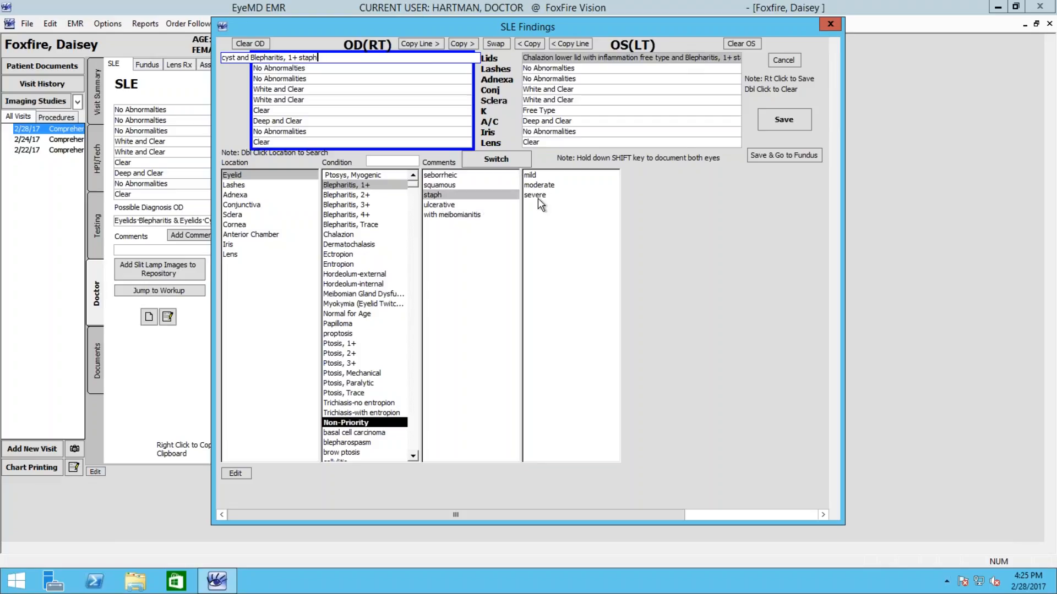
pyautogui.click(552, 189)
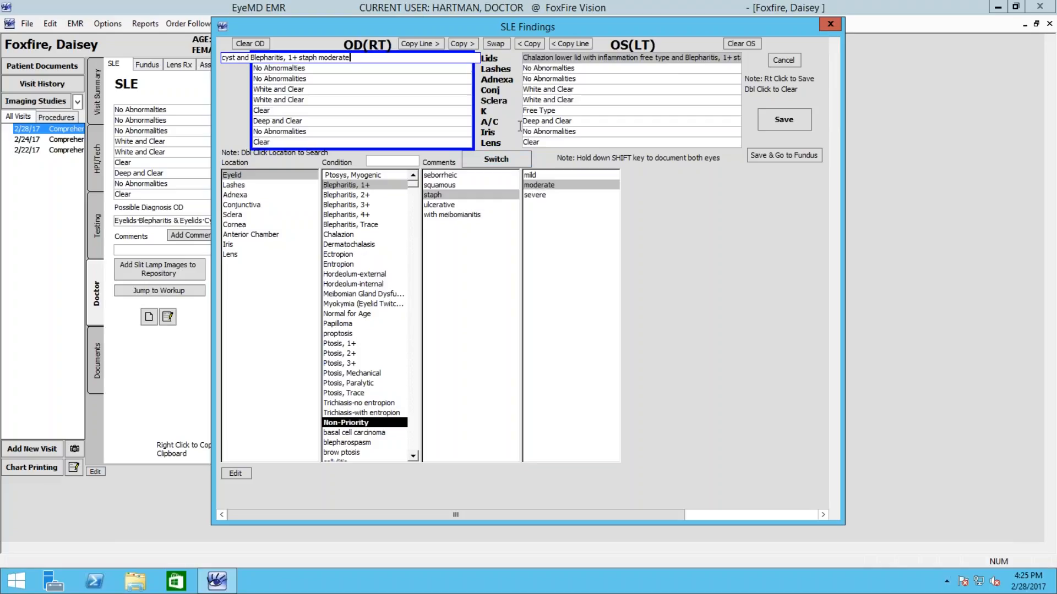
# Record "Abrasion" in the cornea findings of both eyes at once and save the SLE findings.
pyautogui.click(504, 158)
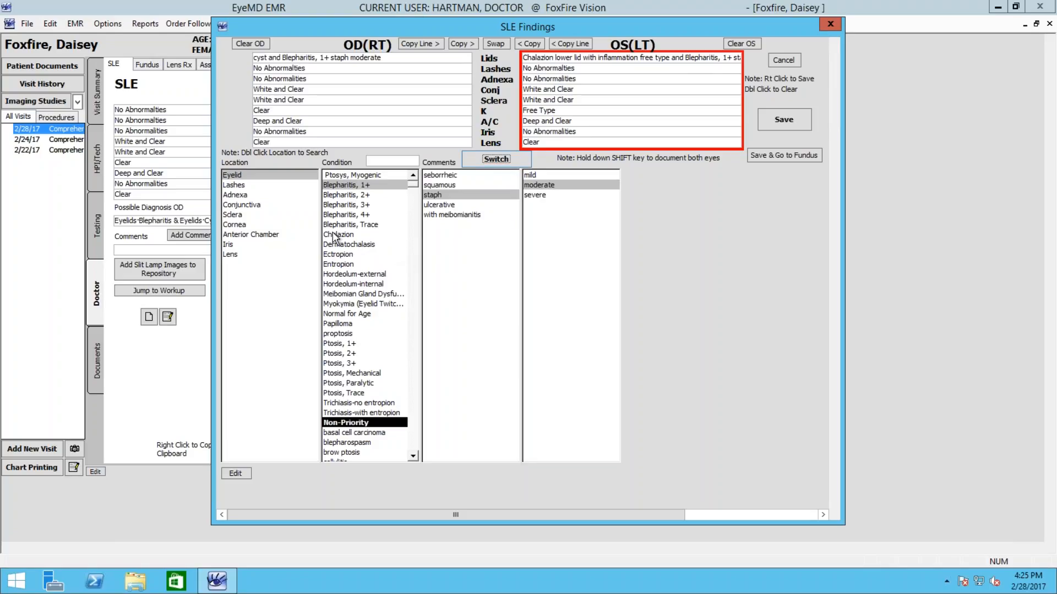
pyautogui.click(256, 223)
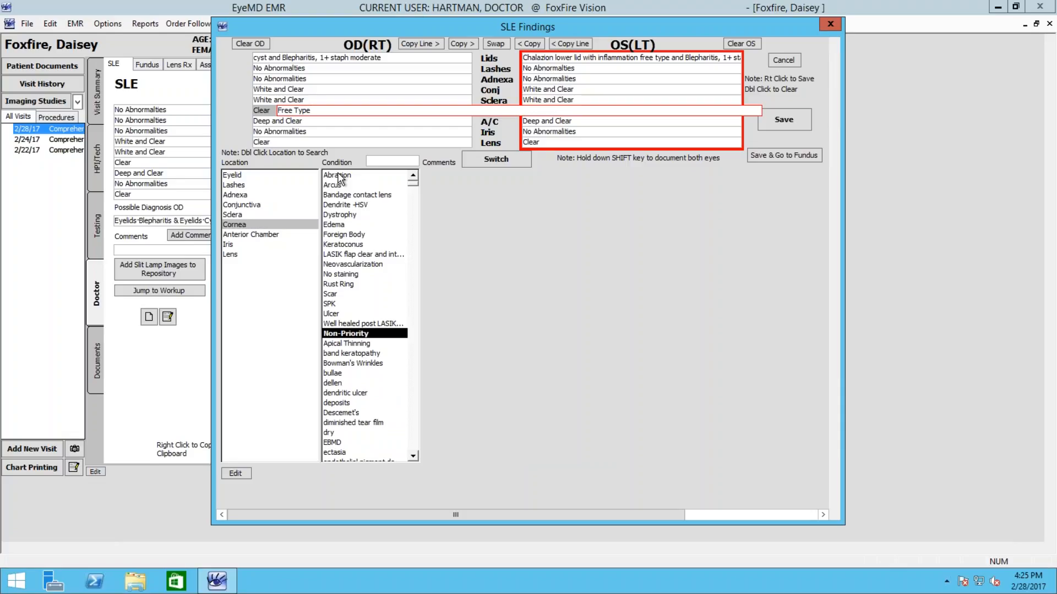
pyautogui.click(337, 175)
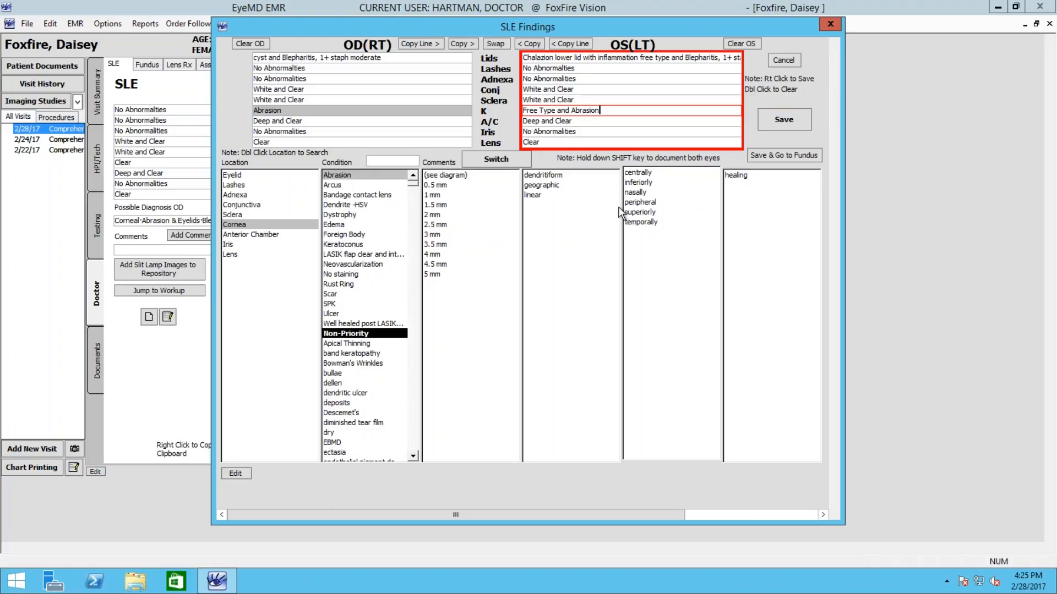
pyautogui.click(781, 119)
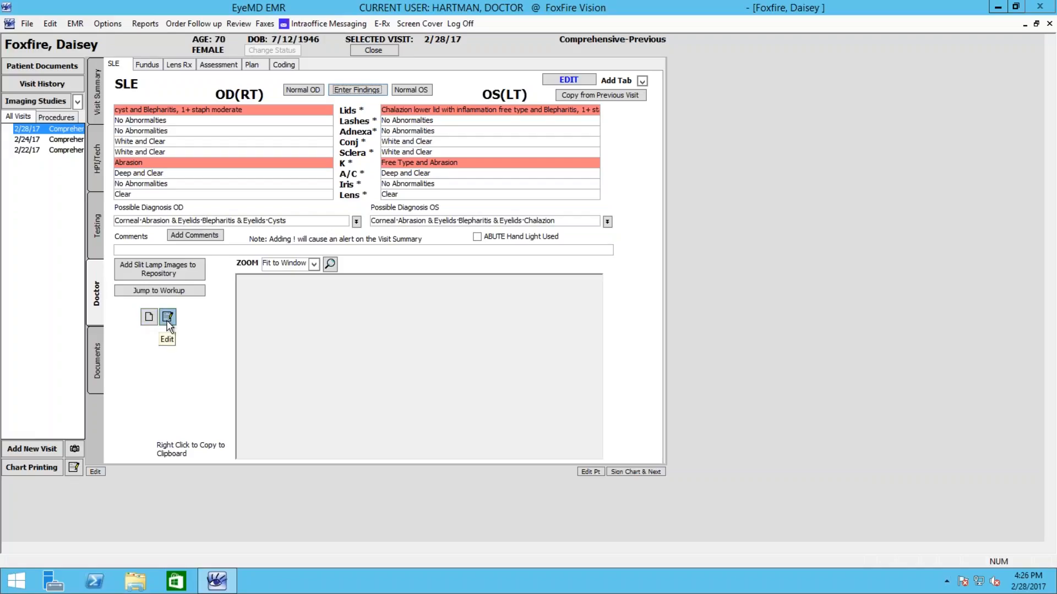
# Start a new slit lamp drawing and examine the previews of the available background images.
pyautogui.click(149, 318)
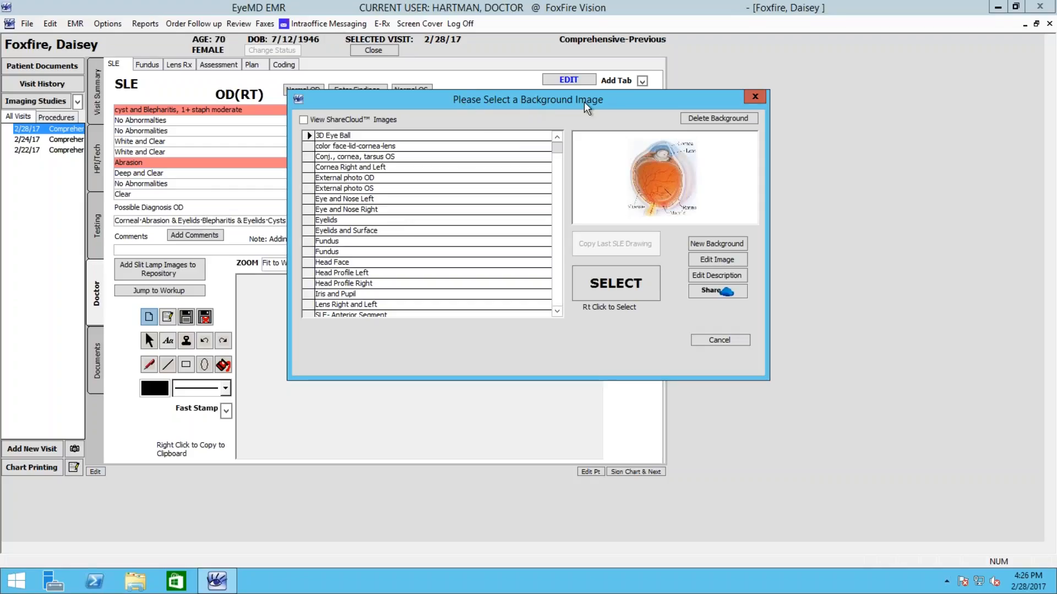
pyautogui.click(400, 147)
pyautogui.click(398, 167)
pyautogui.press('Down')
pyautogui.press('Down')
pyautogui.press('Down')
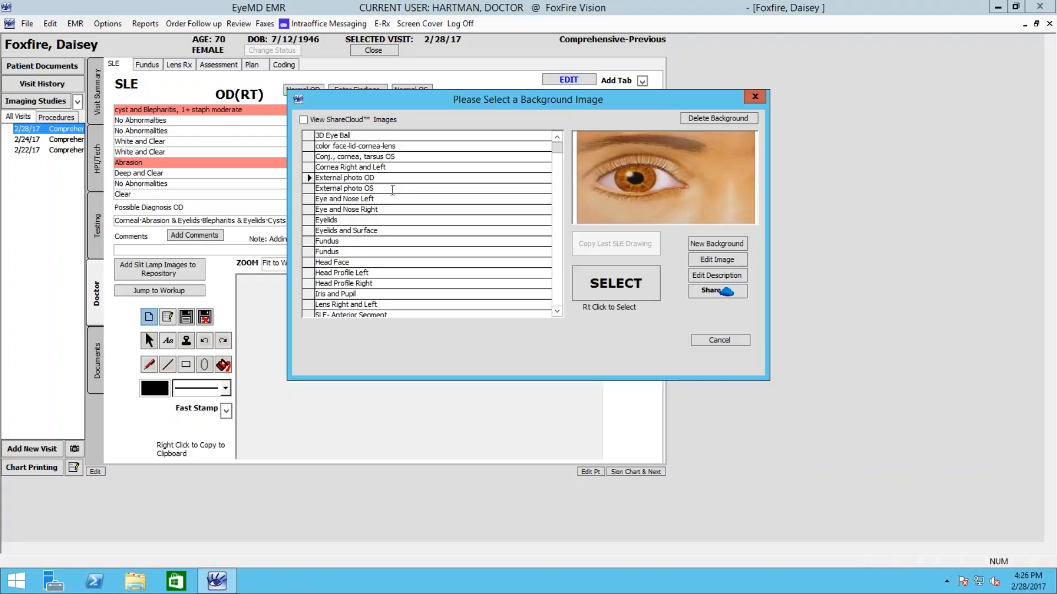
pyautogui.press('Down')
pyautogui.press('Down')
pyautogui.press('Down')
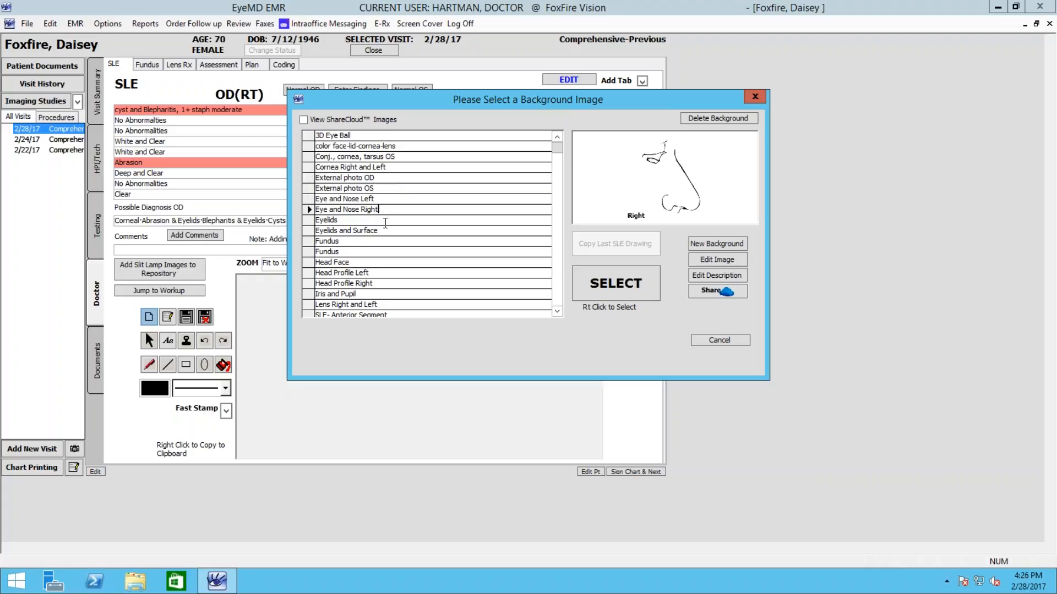
pyautogui.press('Down')
pyautogui.press('Down')
pyautogui.press('Down')
pyautogui.press('Down')
pyautogui.press('Down')
pyautogui.press('Down')
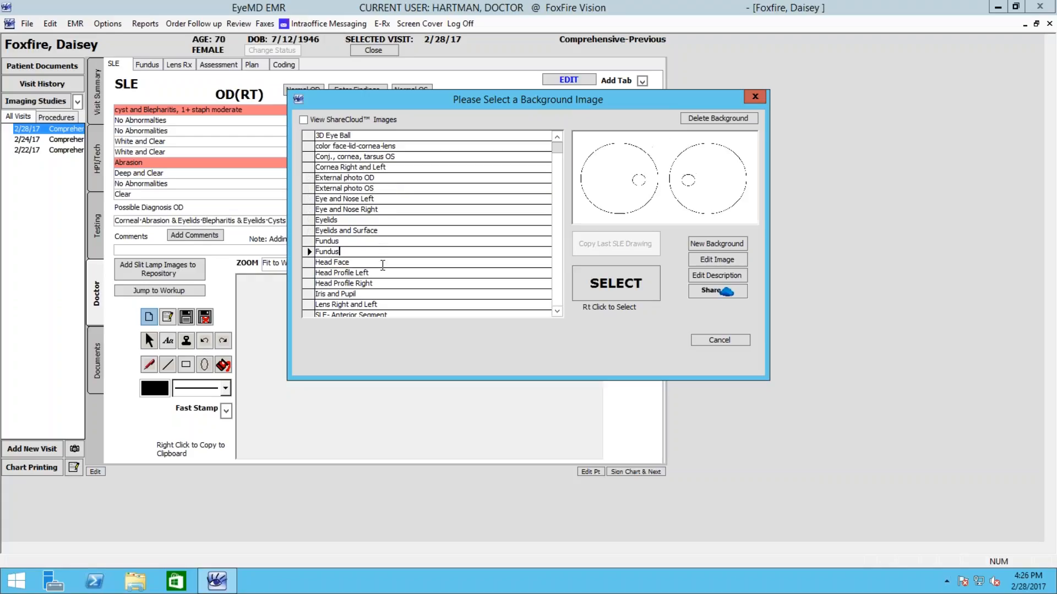
pyautogui.press('Down')
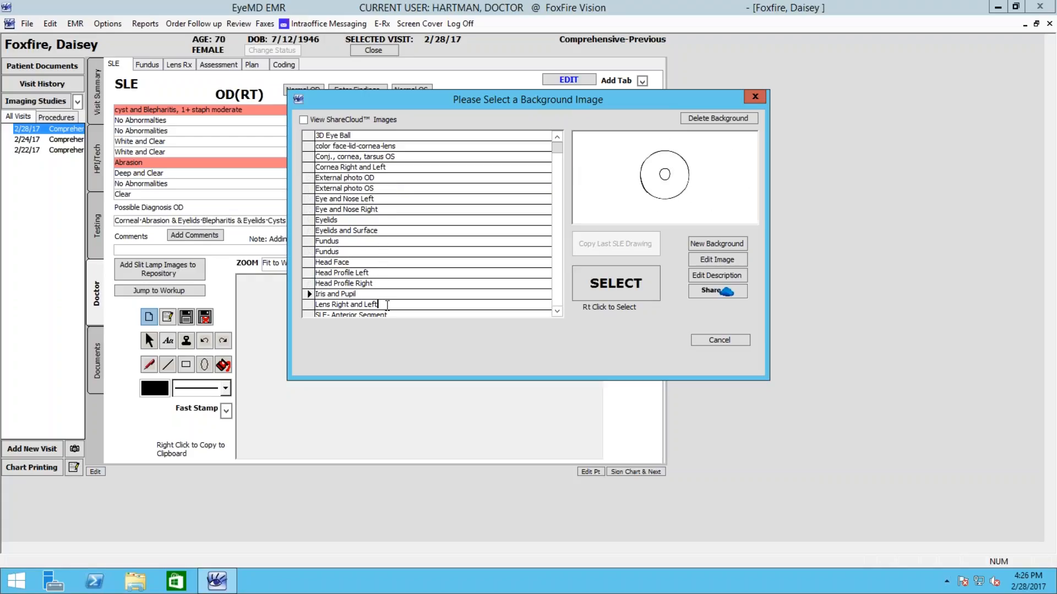
# Use "External photo OD" as the background image of the slit lamp drawing.
pyautogui.click(391, 166)
pyautogui.click(393, 177)
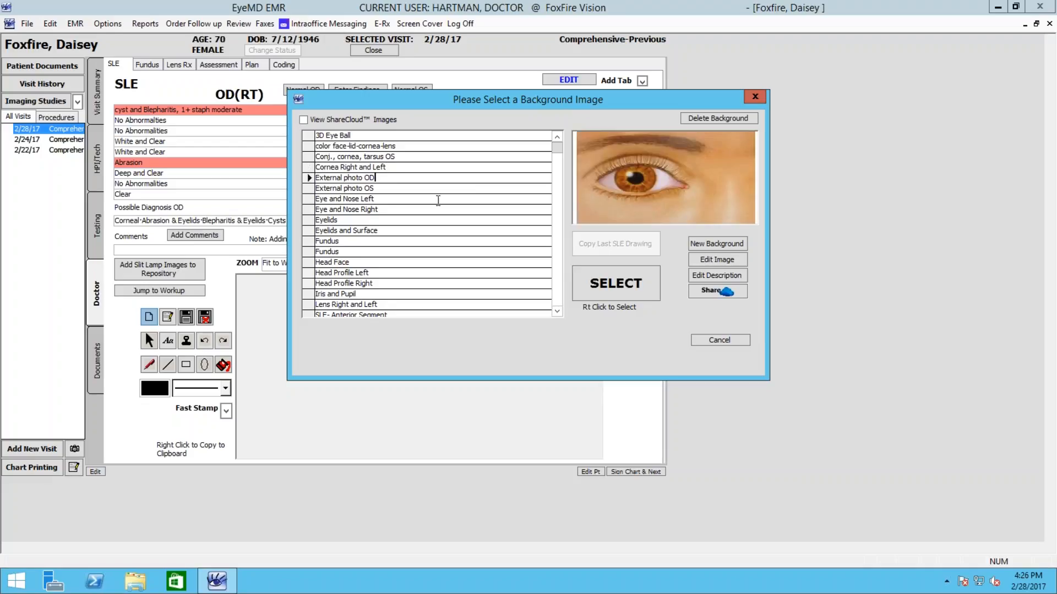
pyautogui.click(621, 285)
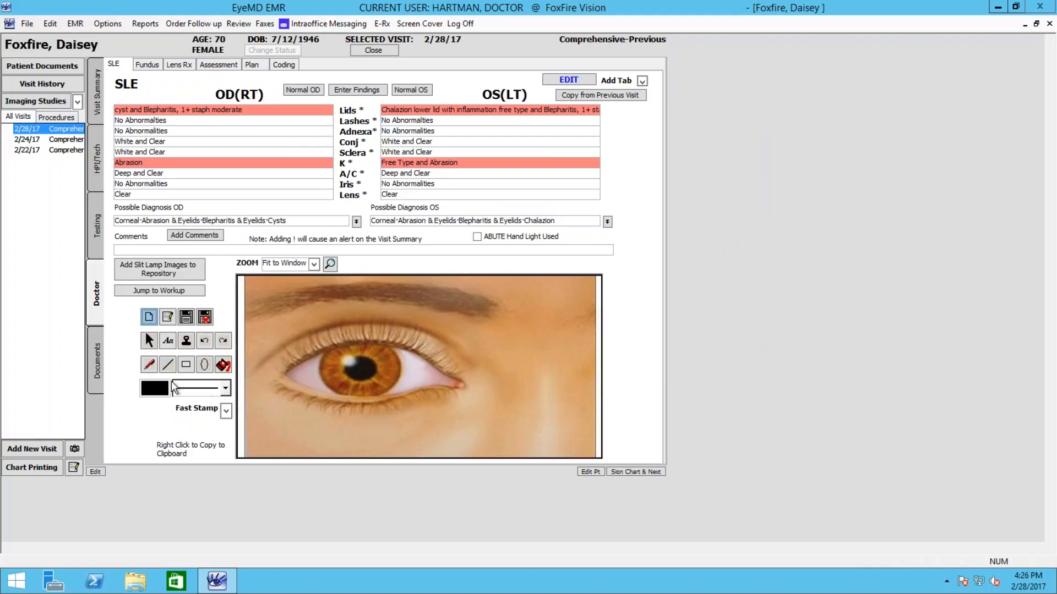
# Draw a small thin black freehand mark beside the pupil on the iris and a thick green one below it.
pyautogui.click(149, 365)
pyautogui.moveTo(335, 367); pyautogui.dragTo(338, 379)
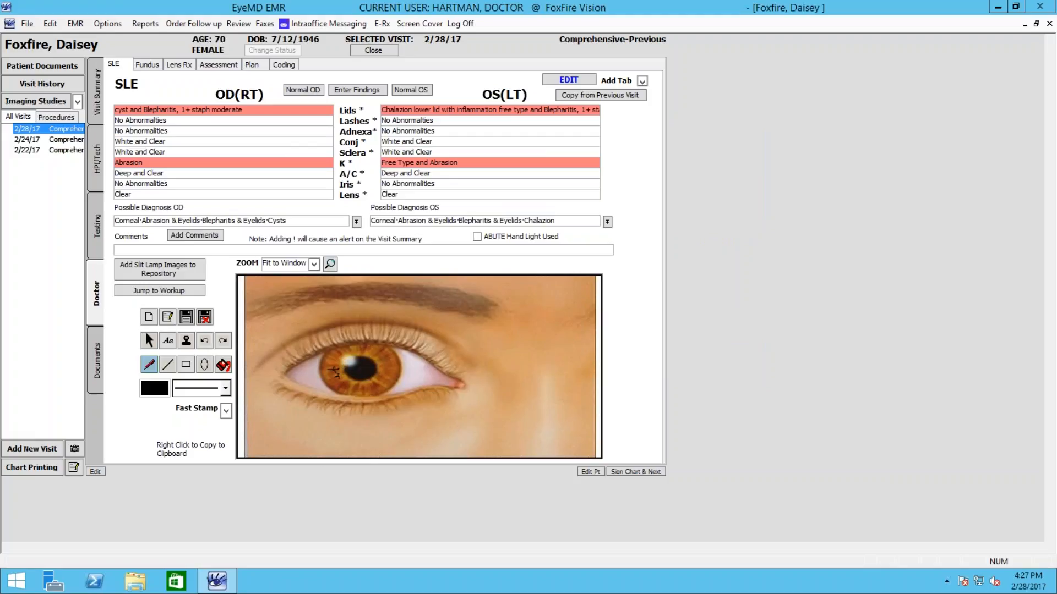
pyautogui.click(154, 389)
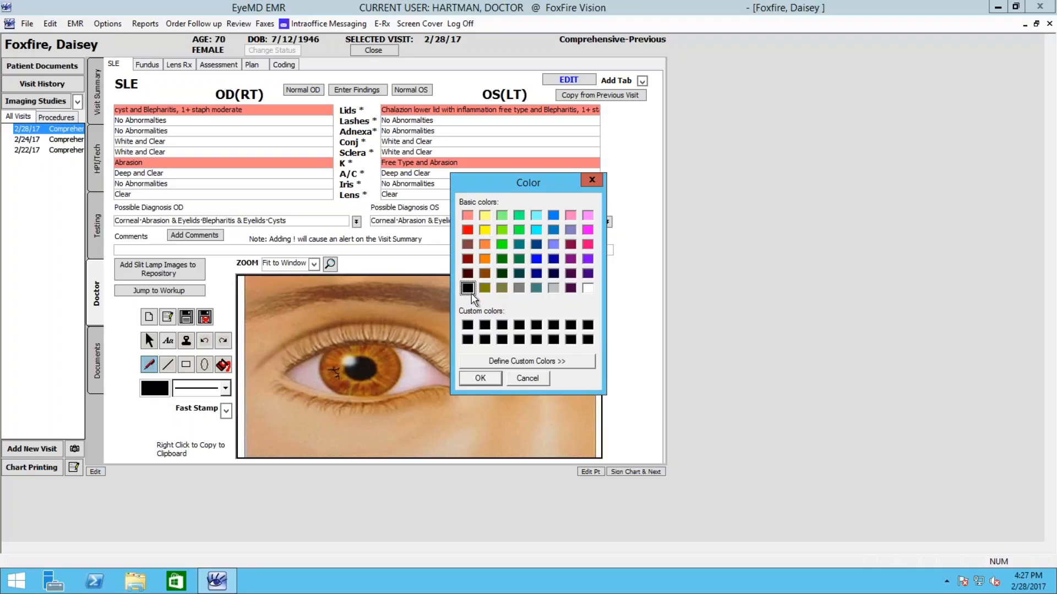
pyautogui.click(501, 245)
pyautogui.click(480, 377)
pyautogui.click(225, 387)
pyautogui.click(204, 501)
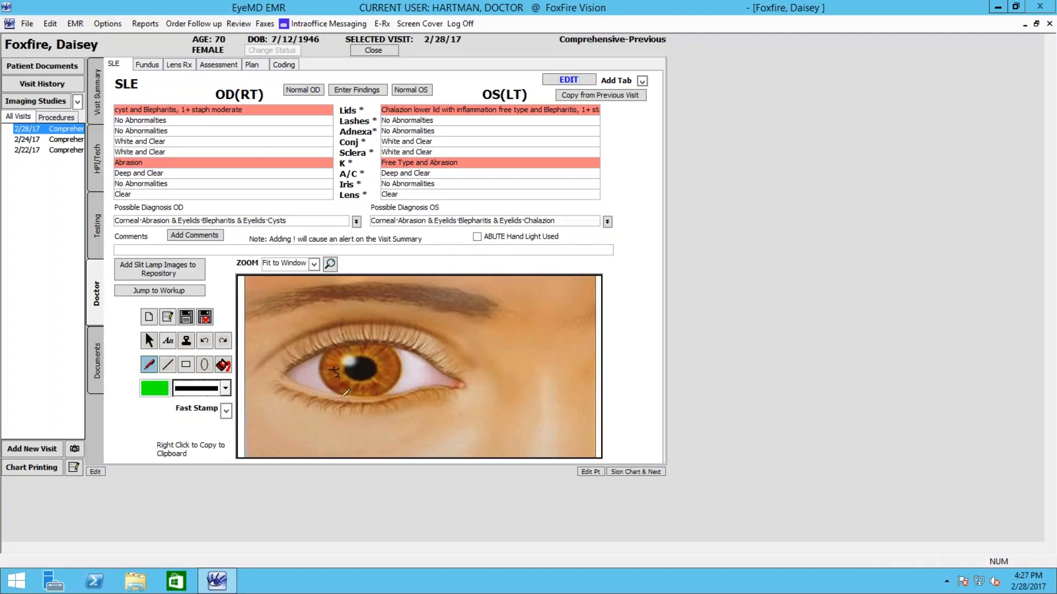
pyautogui.moveTo(342, 389); pyautogui.dragTo(354, 384)
# Set the drawing pen to black with a thin line.
pyautogui.click(147, 390)
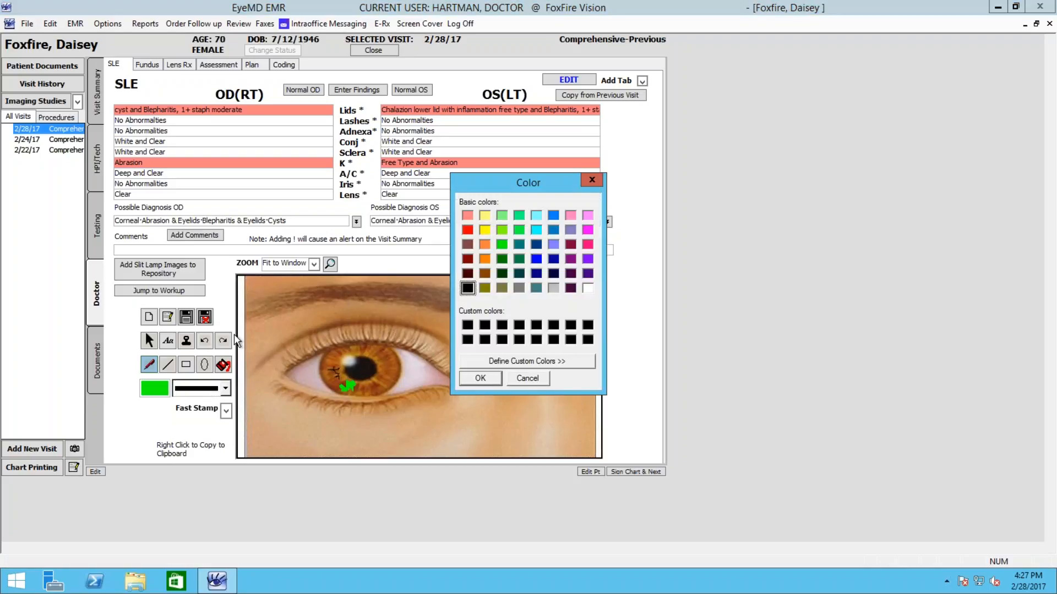
pyautogui.click(480, 378)
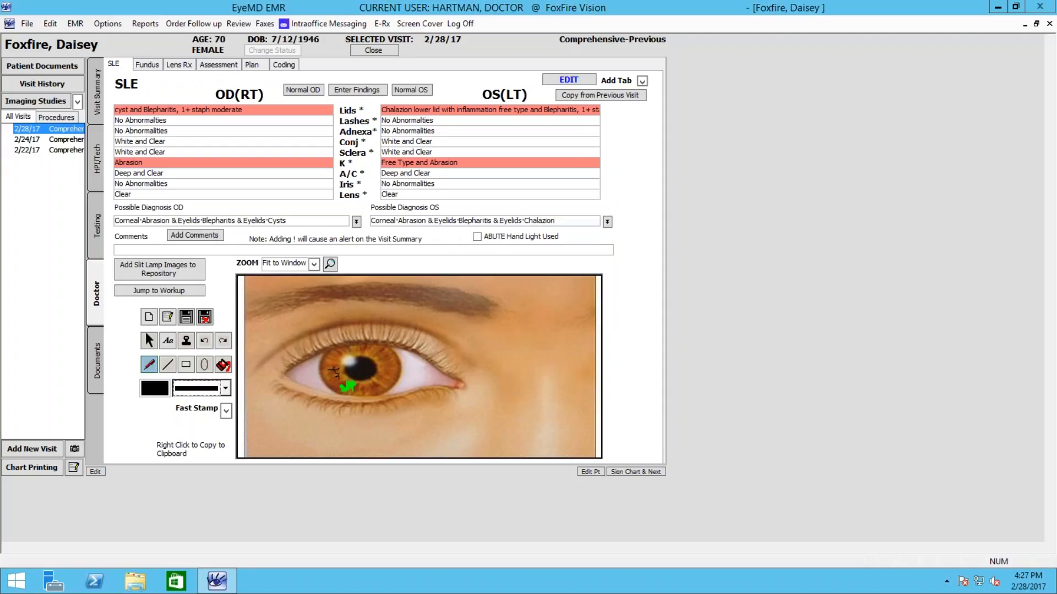
pyautogui.click(226, 389)
pyautogui.click(210, 424)
# Examine the previews of the available stamp images, from chalazion and corneal abrasion to corneal ulcer, pinguecula and pterygium.
pyautogui.click(188, 341)
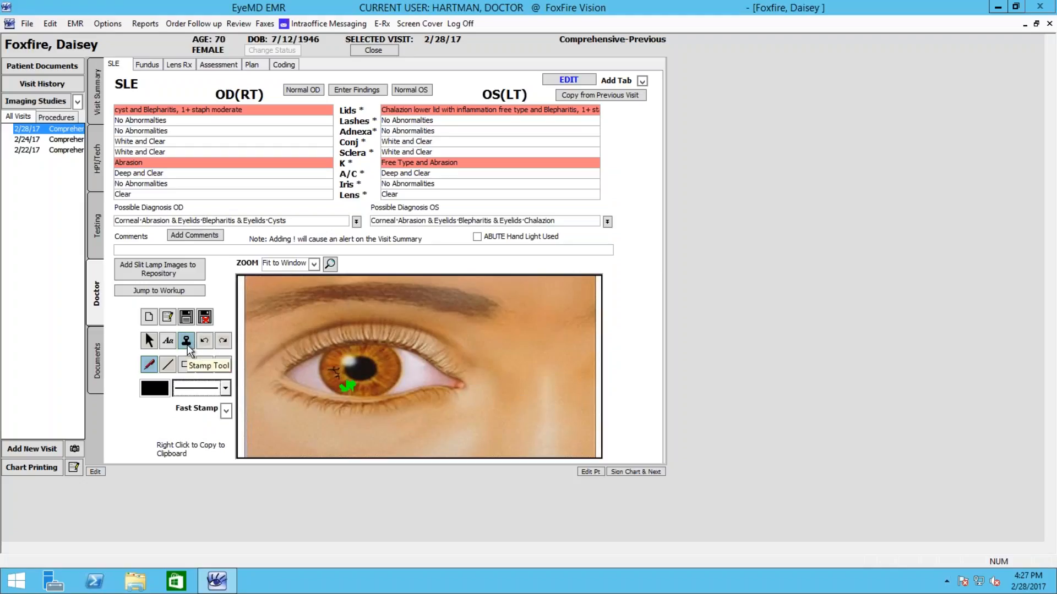
pyautogui.click(187, 341)
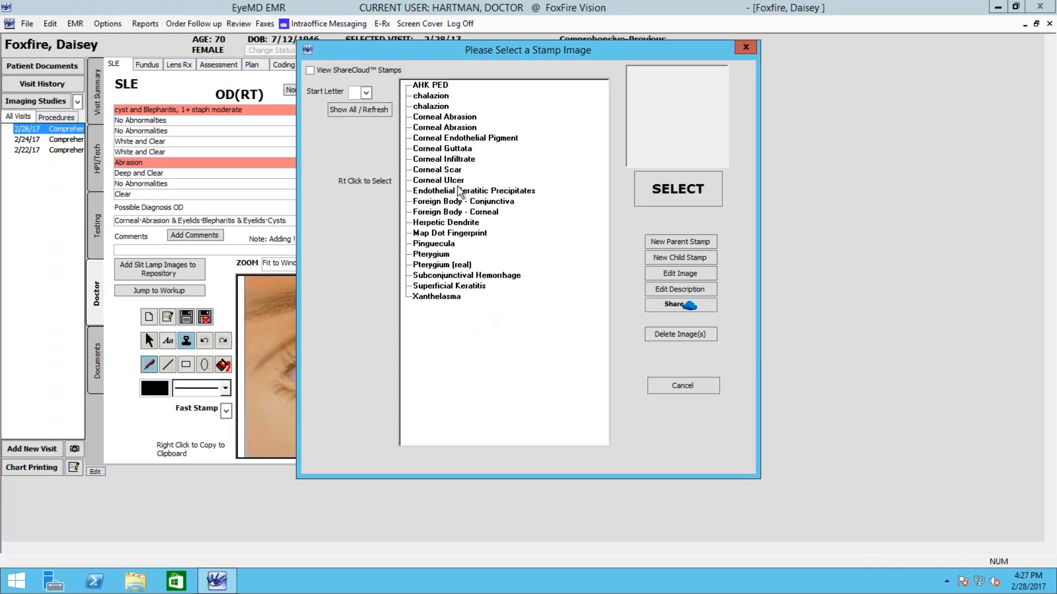
pyautogui.click(439, 98)
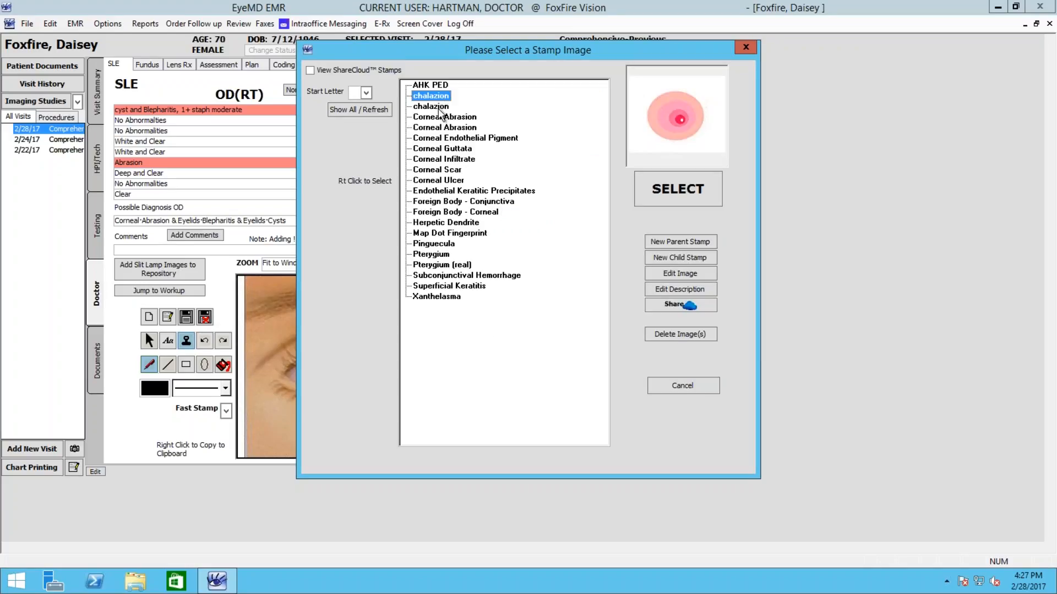
pyautogui.click(445, 118)
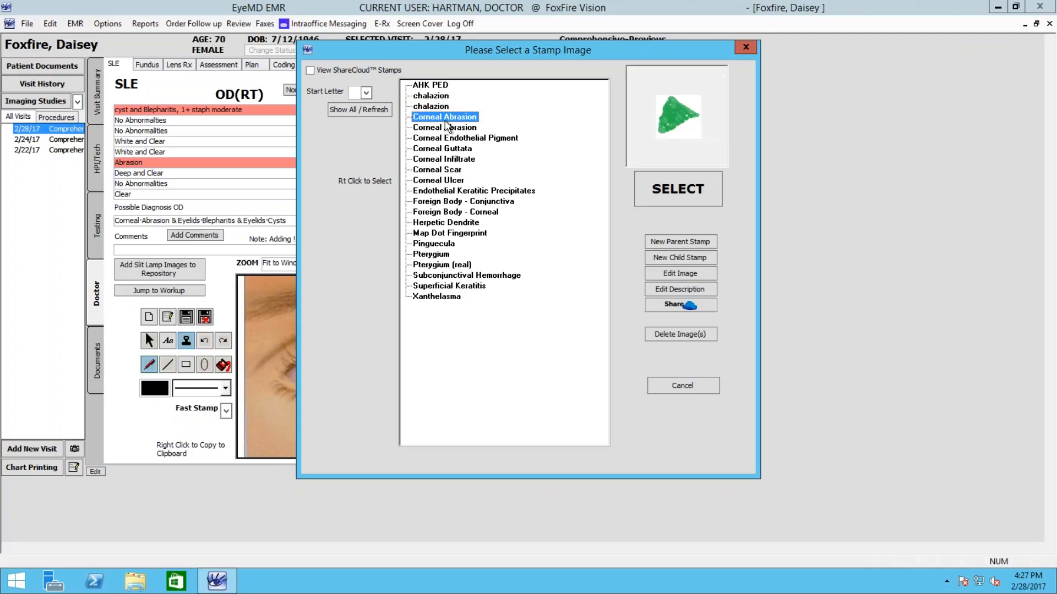
pyautogui.click(447, 128)
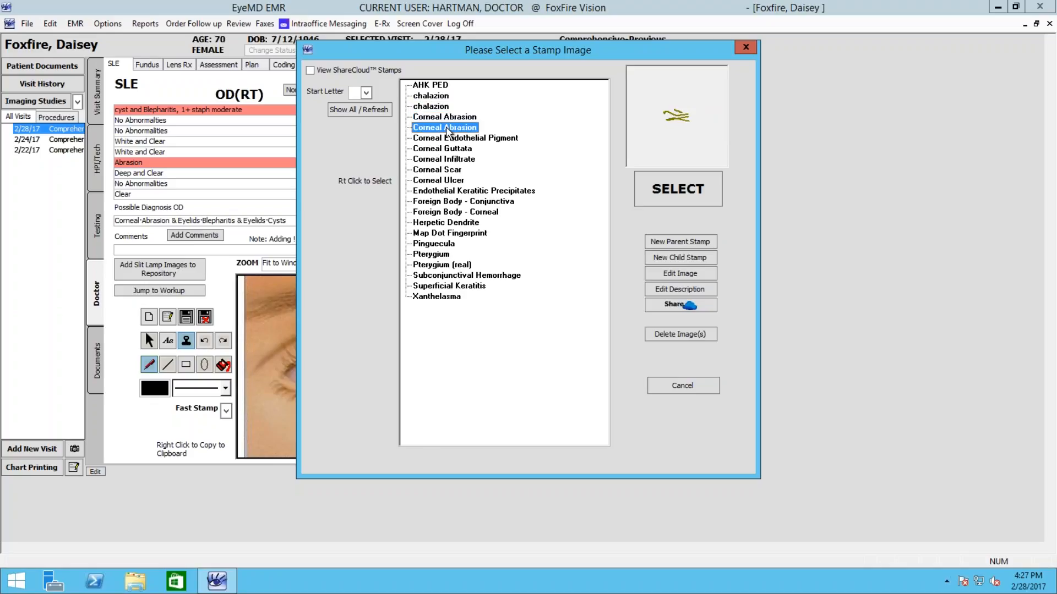
pyautogui.click(443, 181)
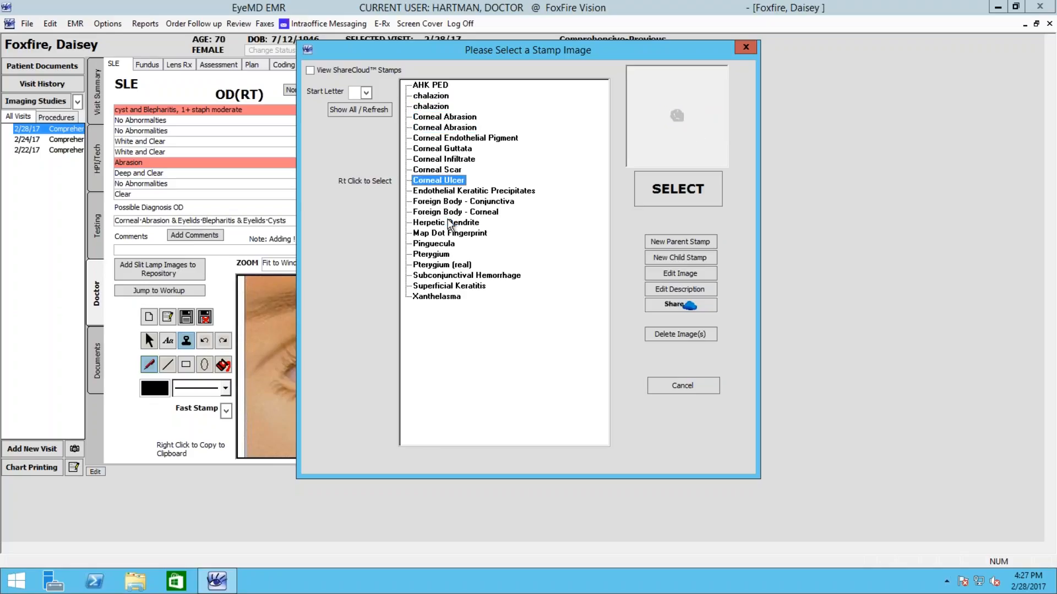
pyautogui.click(450, 223)
pyautogui.click(450, 234)
pyautogui.click(445, 244)
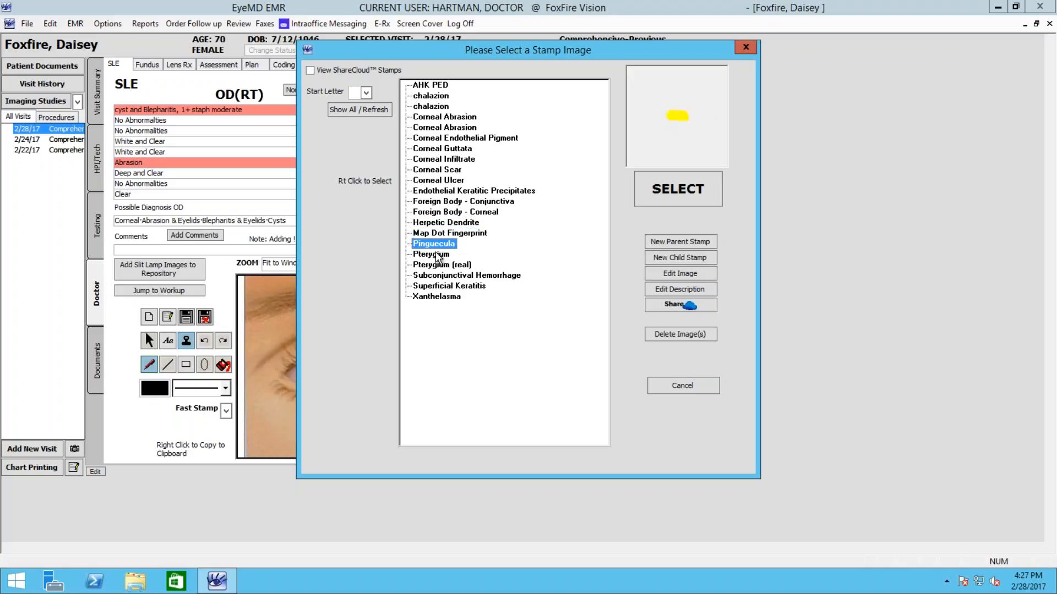
pyautogui.click(440, 255)
pyautogui.click(442, 266)
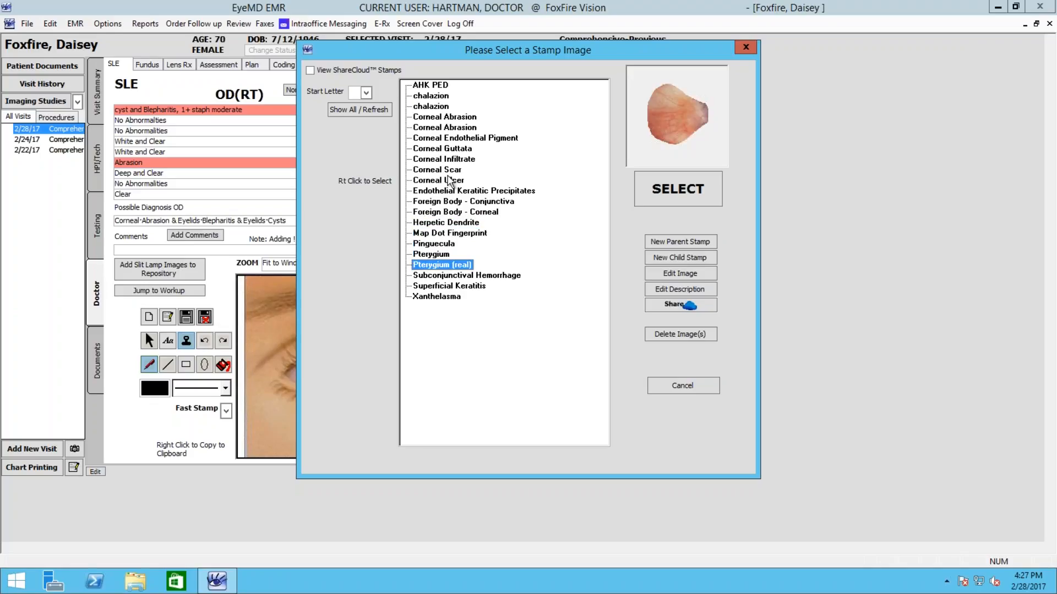
# Choose the Corneal Abrasion stamp that shows thin scratch lines for the slit lamp drawing.
pyautogui.click(442, 128)
pyautogui.click(443, 117)
pyautogui.click(443, 128)
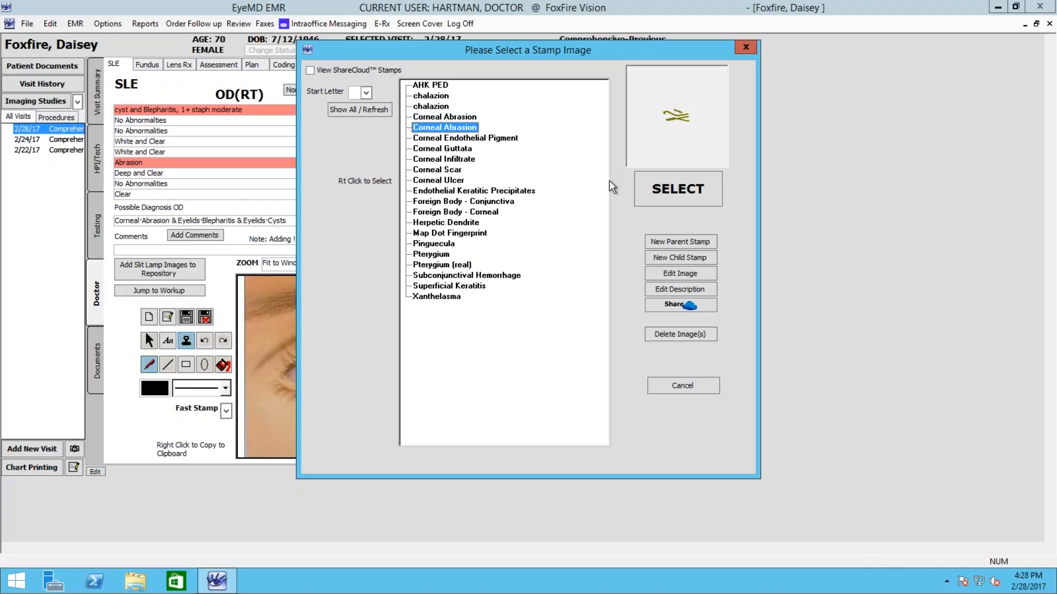
pyautogui.click(670, 191)
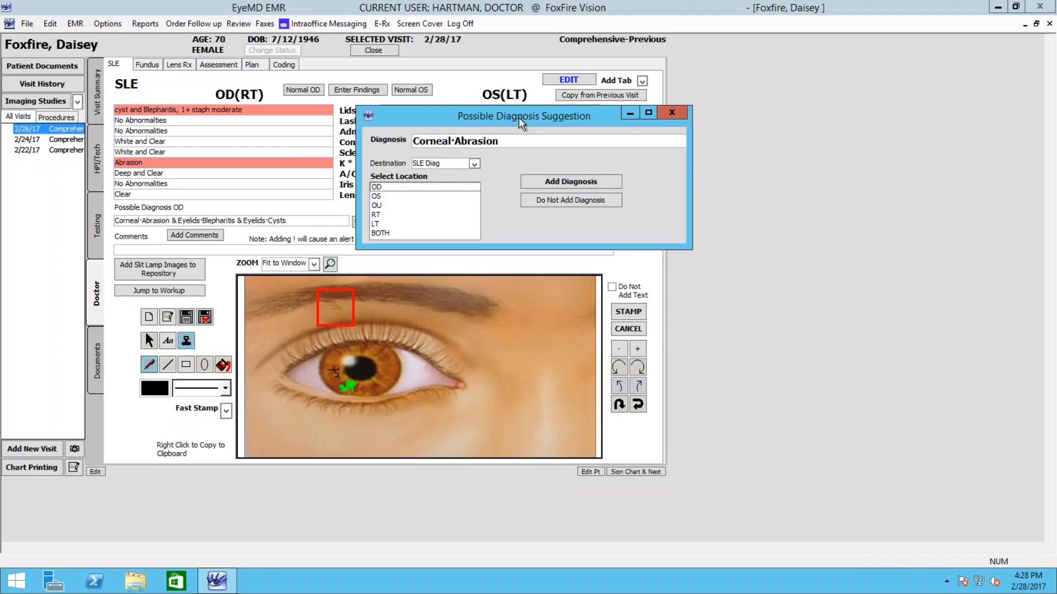
# Add the suggested Corneal Abrasion diagnosis to the SLE diagnoses with location OD.
pyautogui.moveTo(564, 116); pyautogui.dragTo(486, 265)
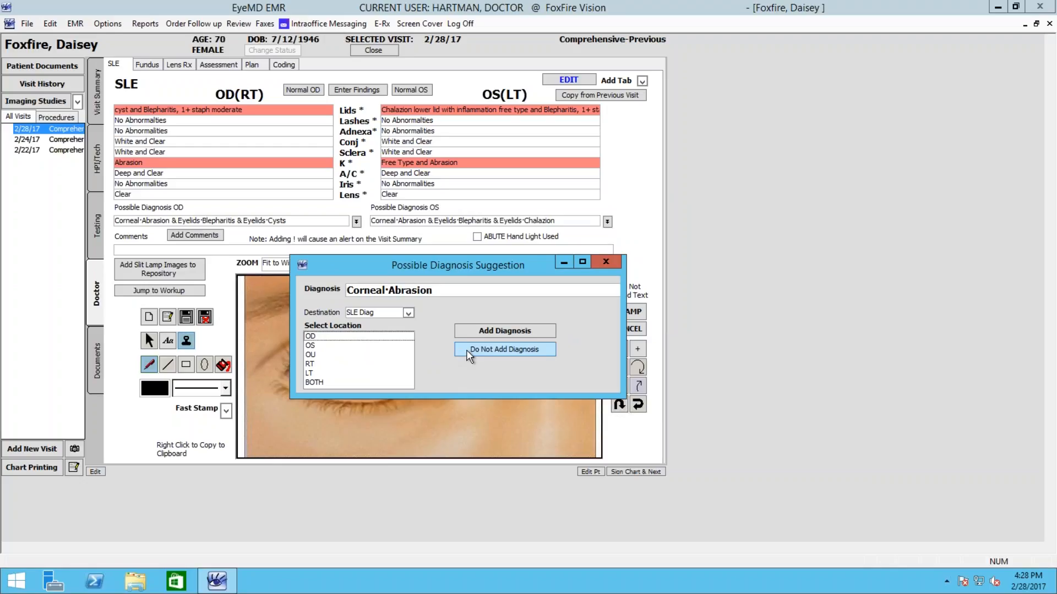
pyautogui.click(389, 338)
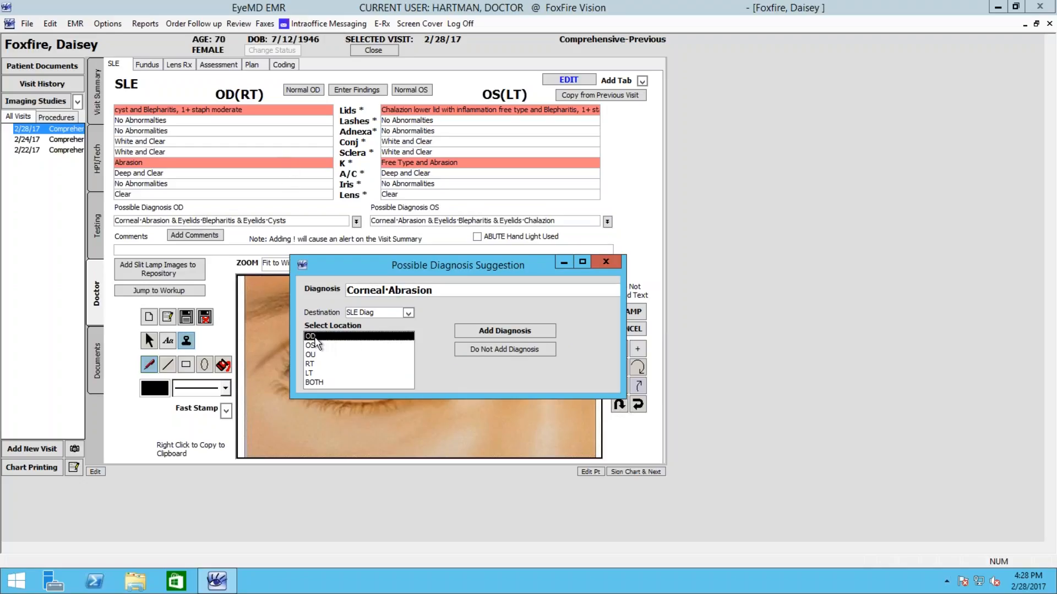
pyautogui.click(487, 331)
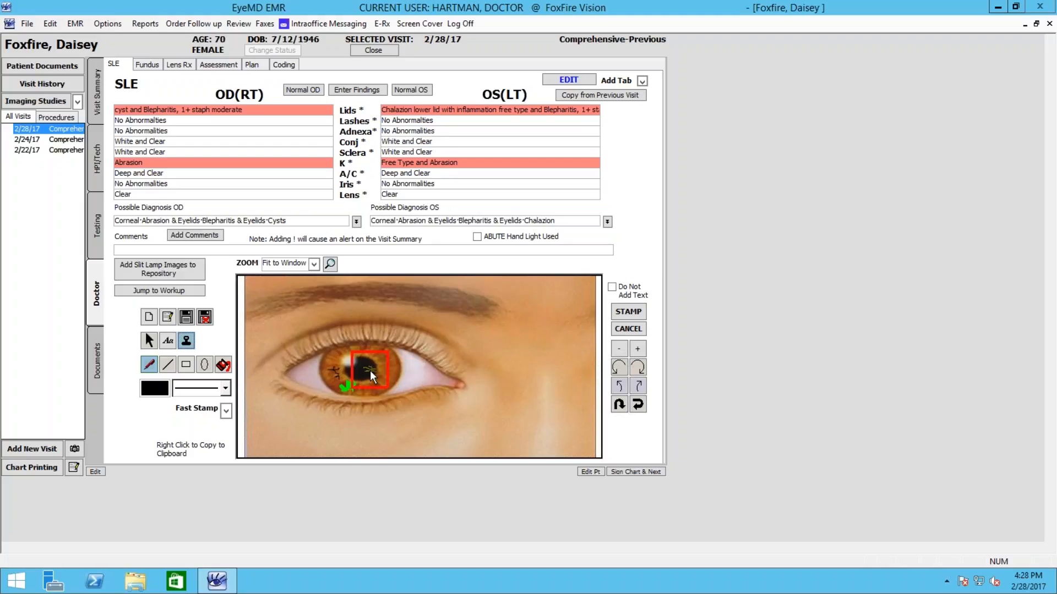
# Resize the corneal abrasion stamp, rotate it counterclockwise, and stamp it on the iris and on the white of the eye.
pyautogui.moveTo(375, 368); pyautogui.dragTo(640, 350)
pyautogui.click(640, 351)
pyautogui.click(640, 350)
pyautogui.click(639, 350)
pyautogui.click(640, 351)
pyautogui.click(641, 351)
pyautogui.click(640, 351)
pyautogui.click(619, 349)
pyautogui.click(619, 349)
pyautogui.click(619, 349)
pyautogui.click(618, 368)
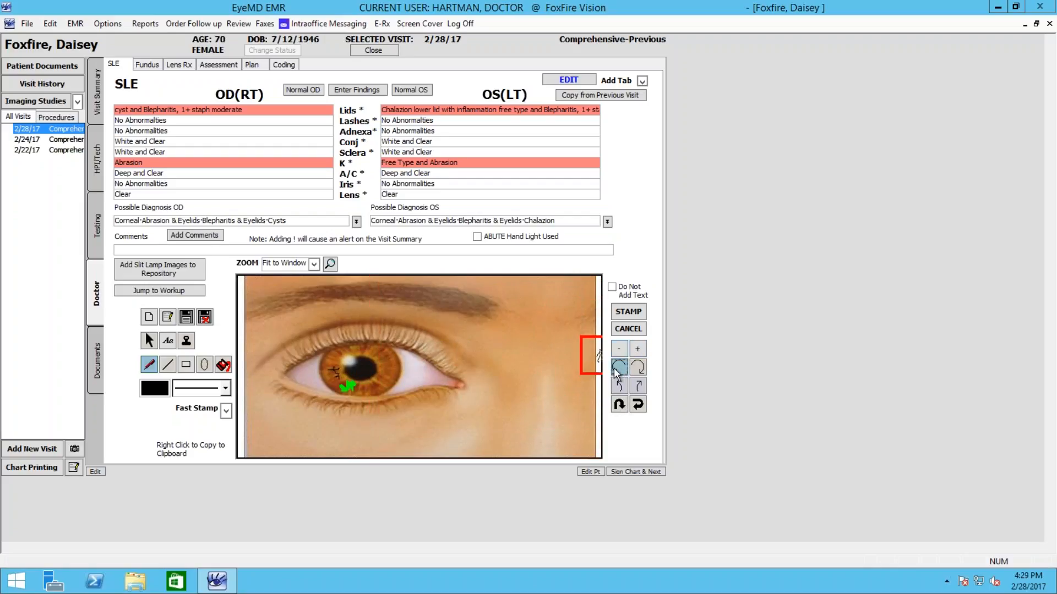
pyautogui.click(389, 371)
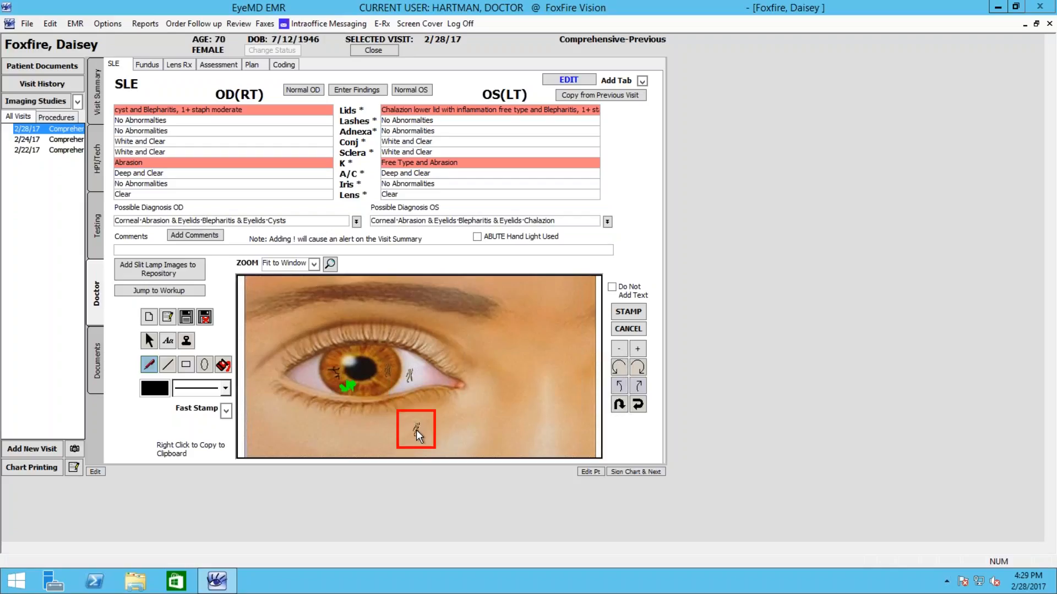
# Finish stamping and place the "Corneal Abrasion" label on the lower lid below the stamped scratches.
pyautogui.rightClick(416, 431)
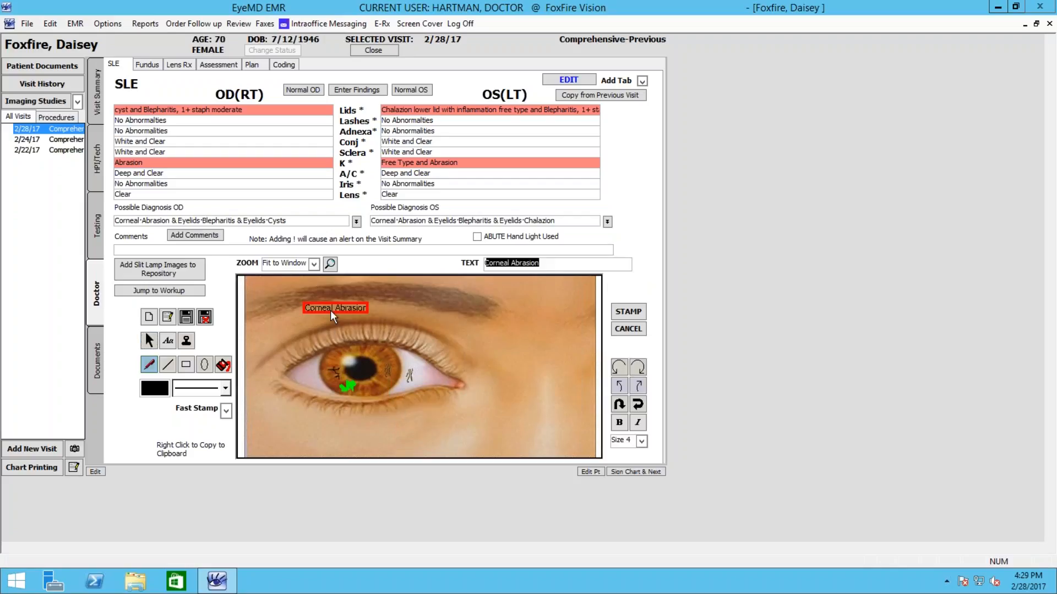
pyautogui.click(434, 402)
pyautogui.rightClick(428, 405)
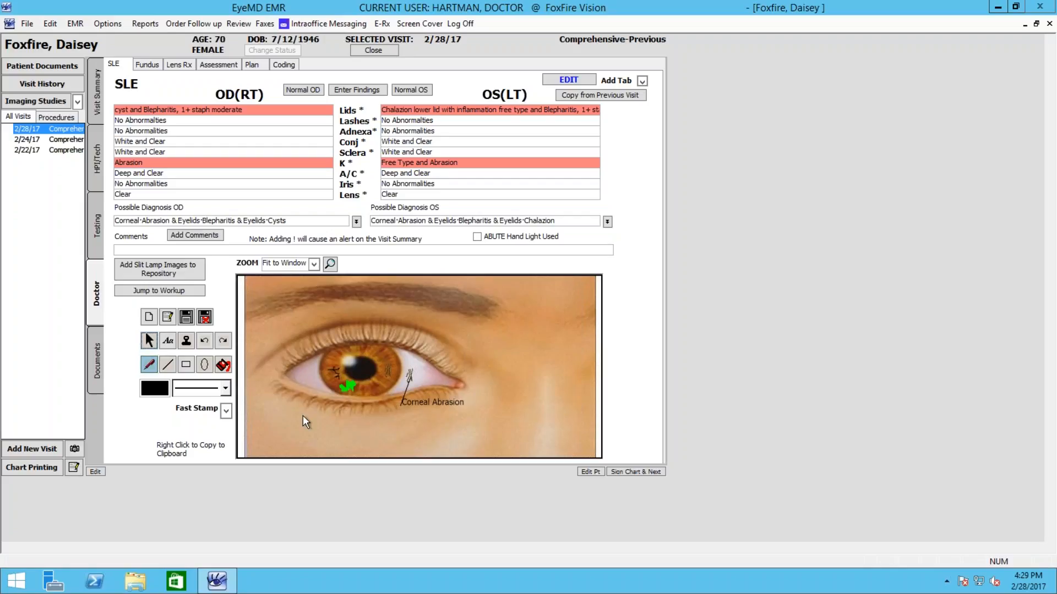
# Stamp a "Pterygium (real)" image over the upper edge of the iris and place its label above the eye.
pyautogui.click(186, 341)
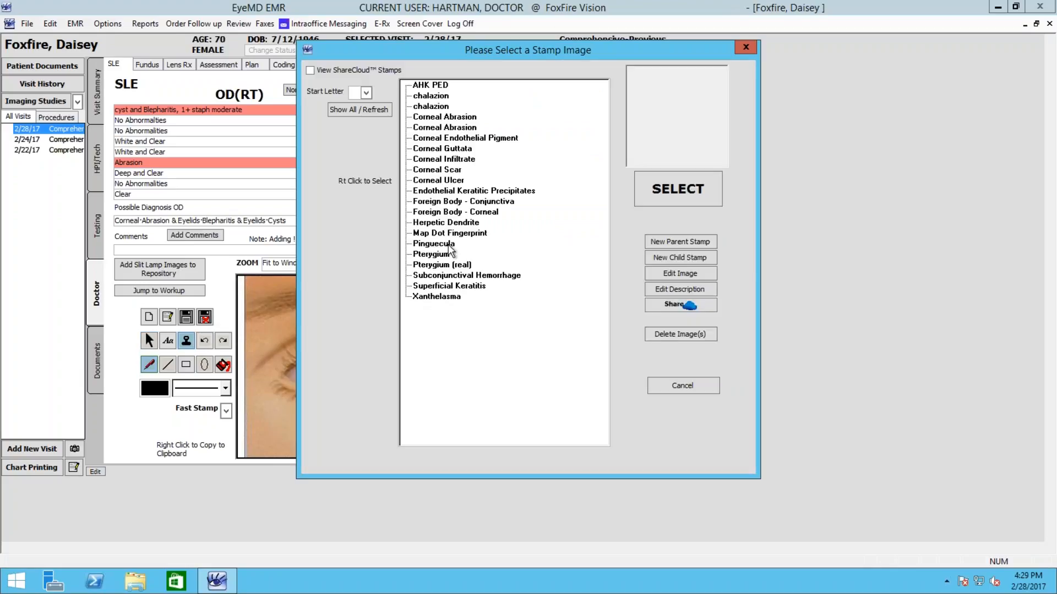
pyautogui.click(447, 265)
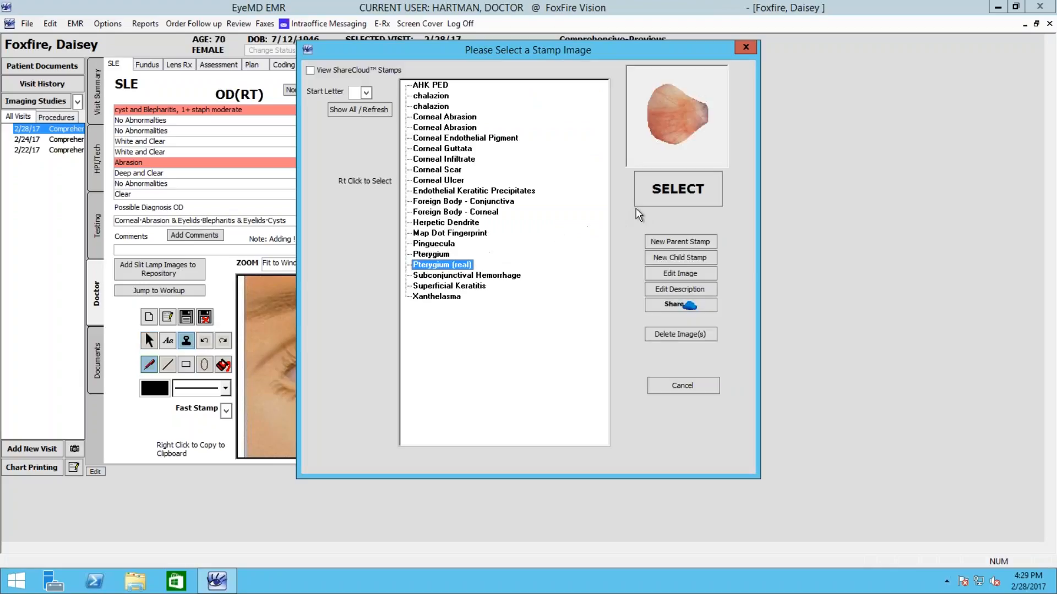
pyautogui.click(660, 193)
pyautogui.moveTo(336, 309); pyautogui.dragTo(352, 365)
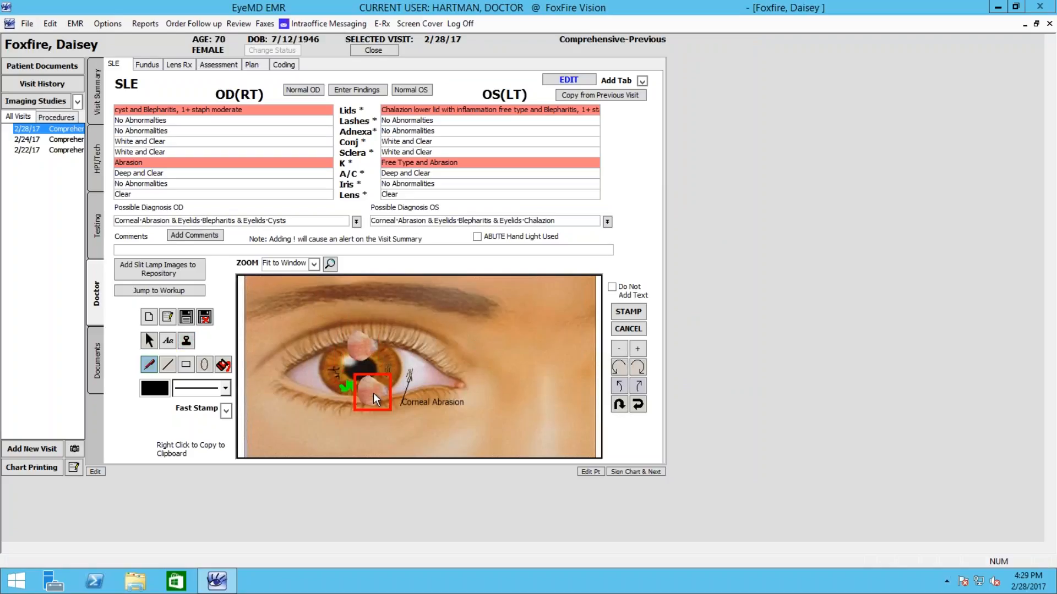
pyautogui.click(373, 389)
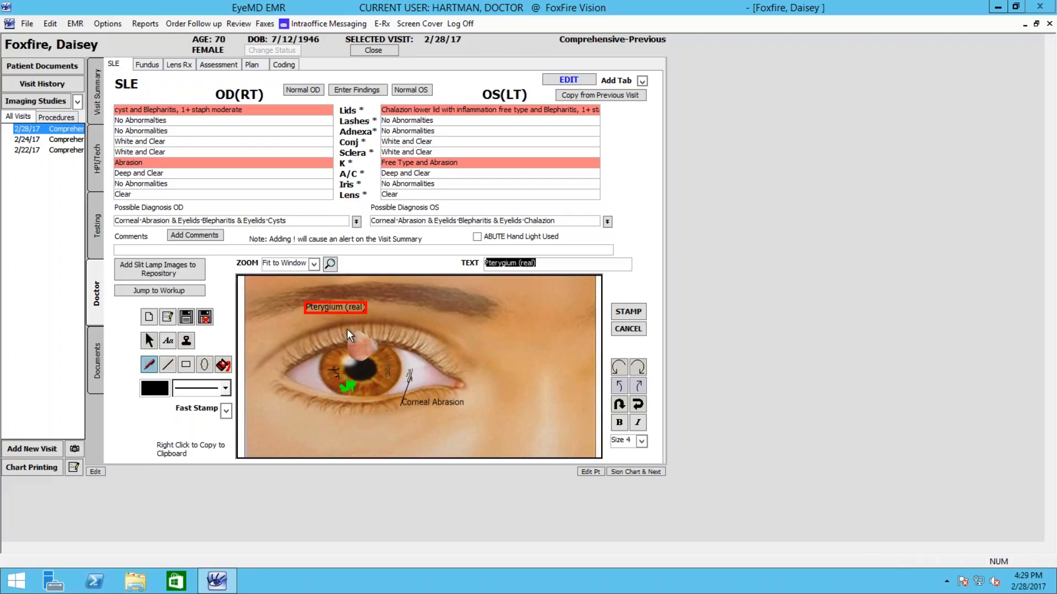
pyautogui.moveTo(341, 309); pyautogui.dragTo(337, 319)
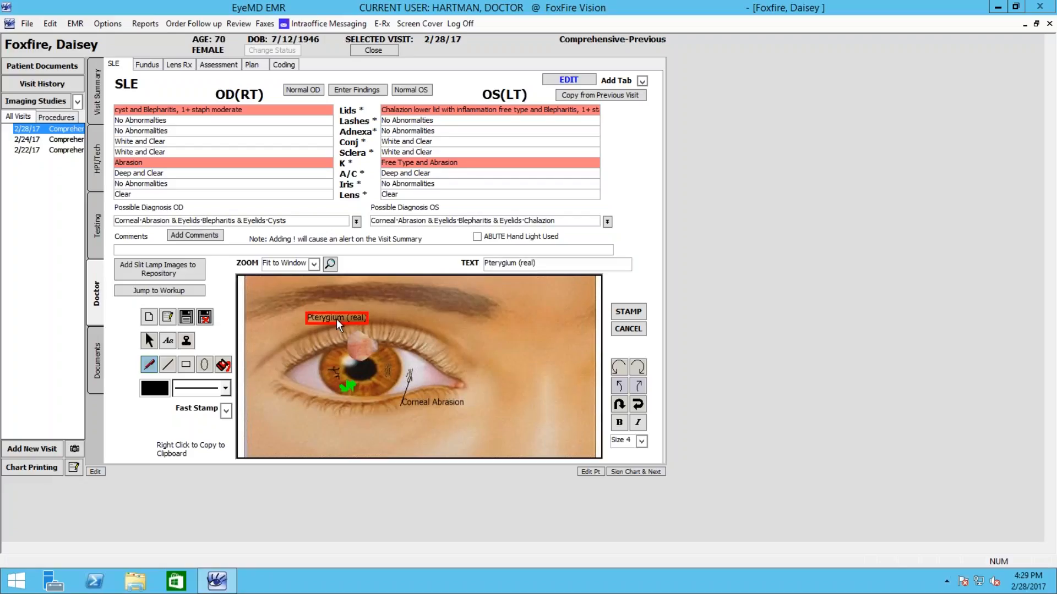
pyautogui.doubleClick(337, 320)
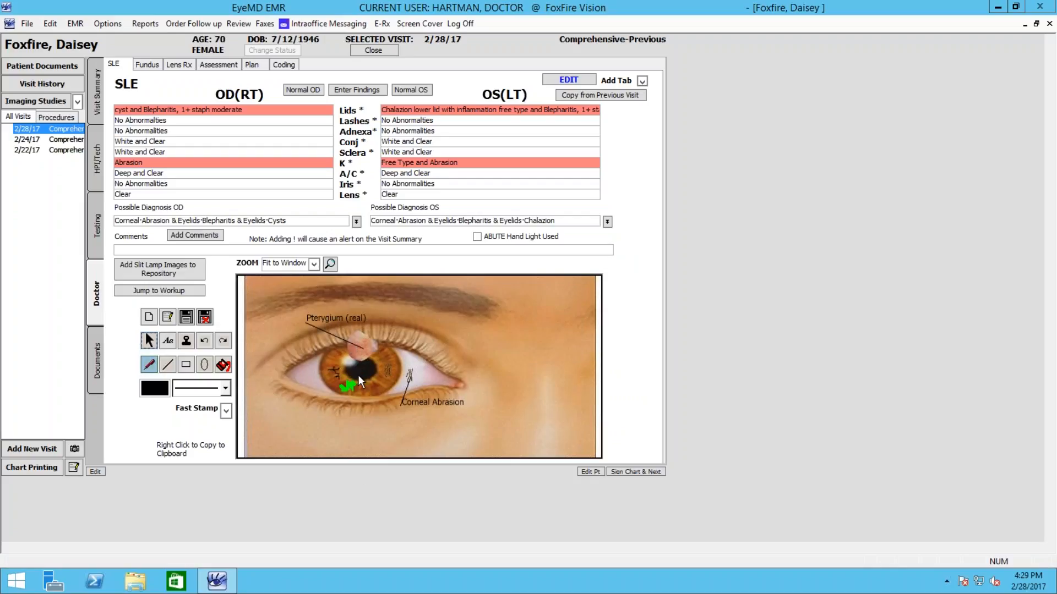
# Choose the Corneal Ulcer stamp for the drawing without adding its suggested diagnosis.
pyautogui.click(187, 345)
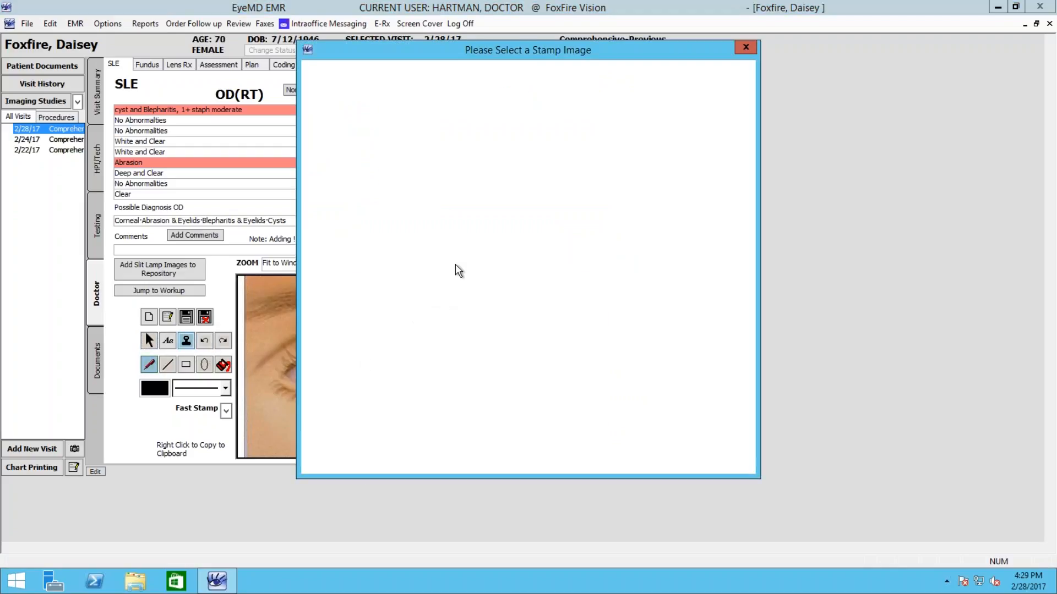
pyautogui.click(454, 203)
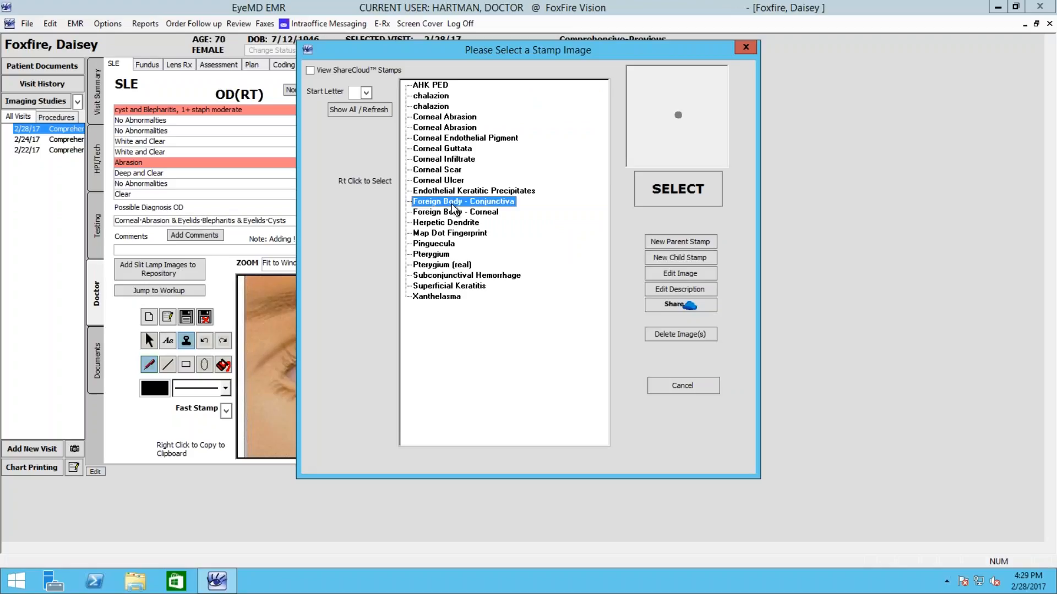
pyautogui.click(438, 180)
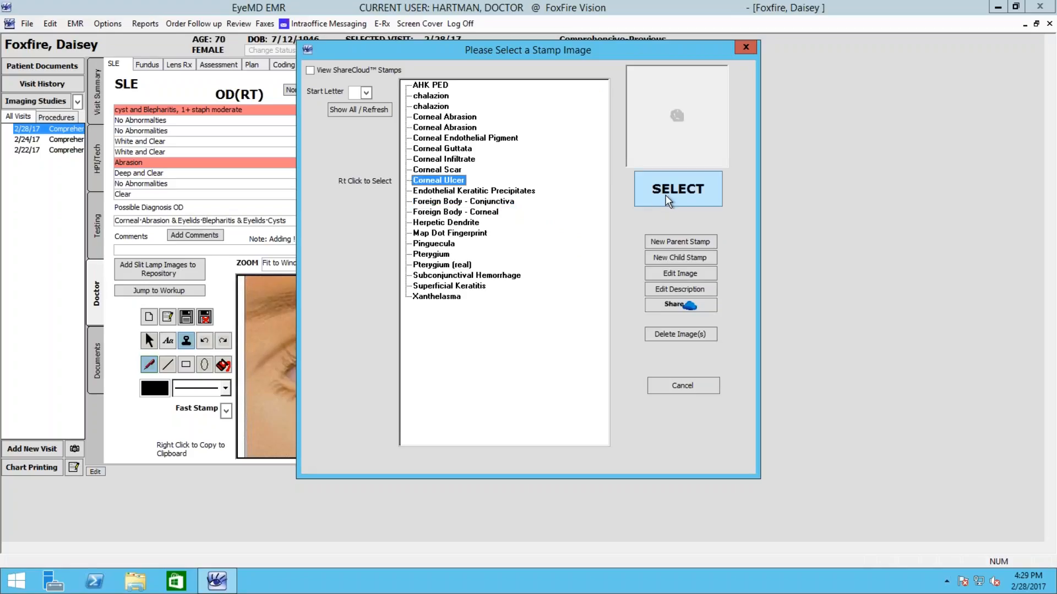
pyautogui.click(678, 189)
pyautogui.click(577, 202)
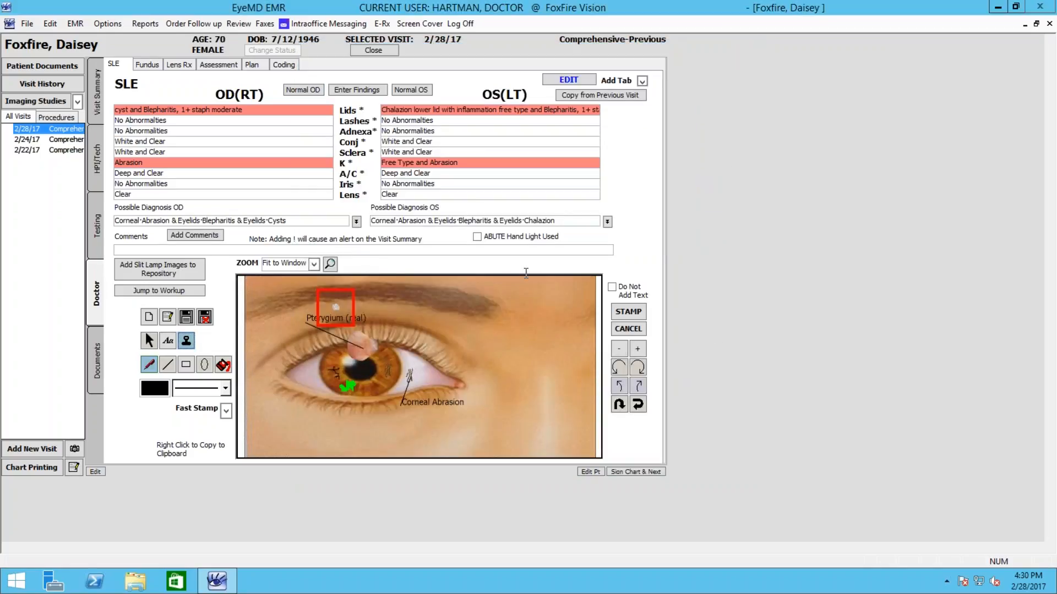
# Scatter labelled corneal ulcer stamps across the skin between the eye and nose, and save the slit lamp drawing.
pyautogui.click(504, 345)
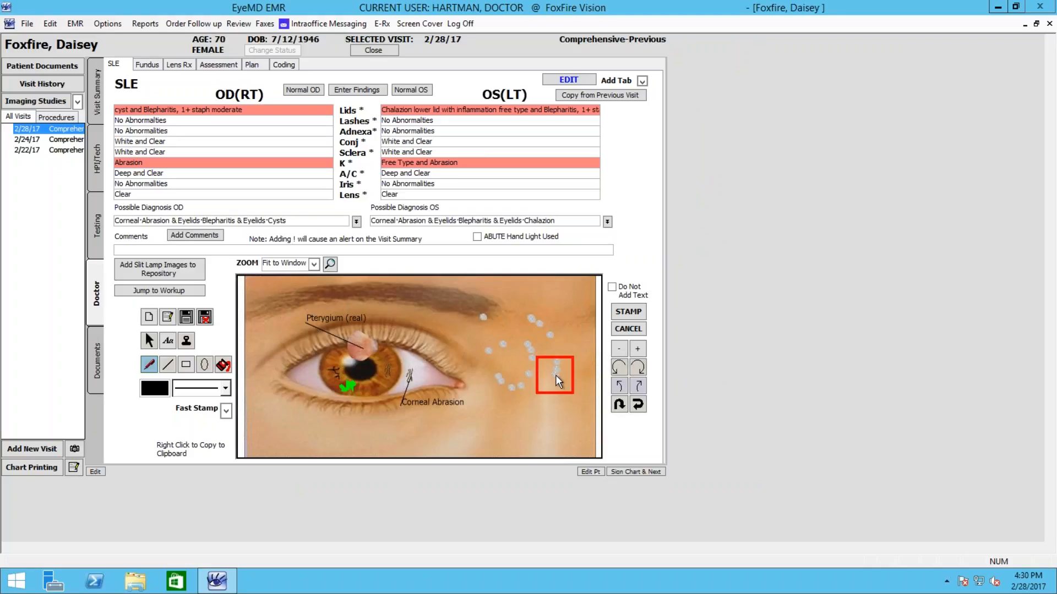
pyautogui.moveTo(355, 305); pyautogui.dragTo(547, 415)
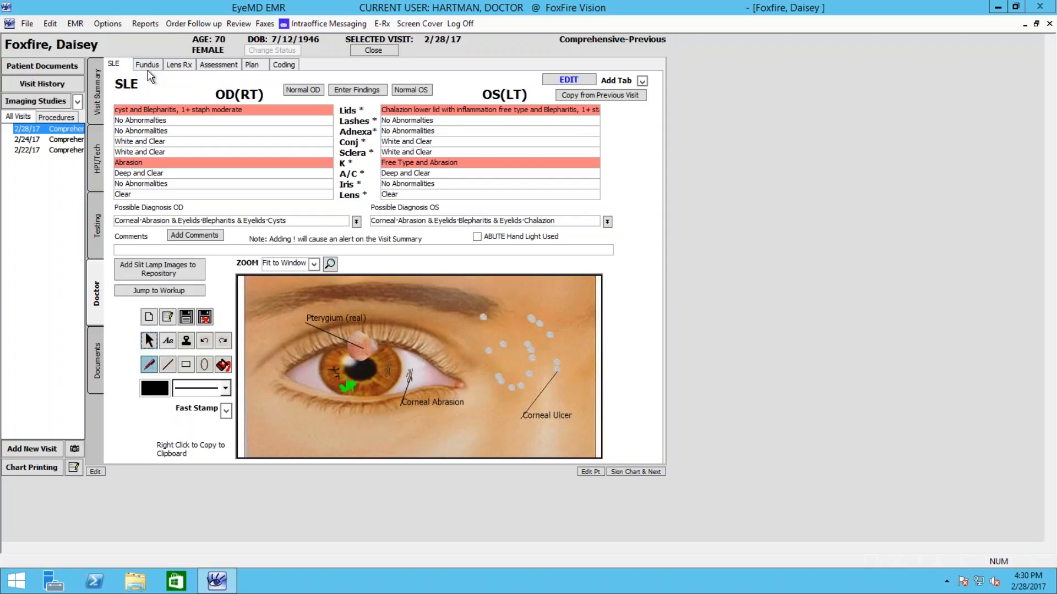
pyautogui.click(192, 315)
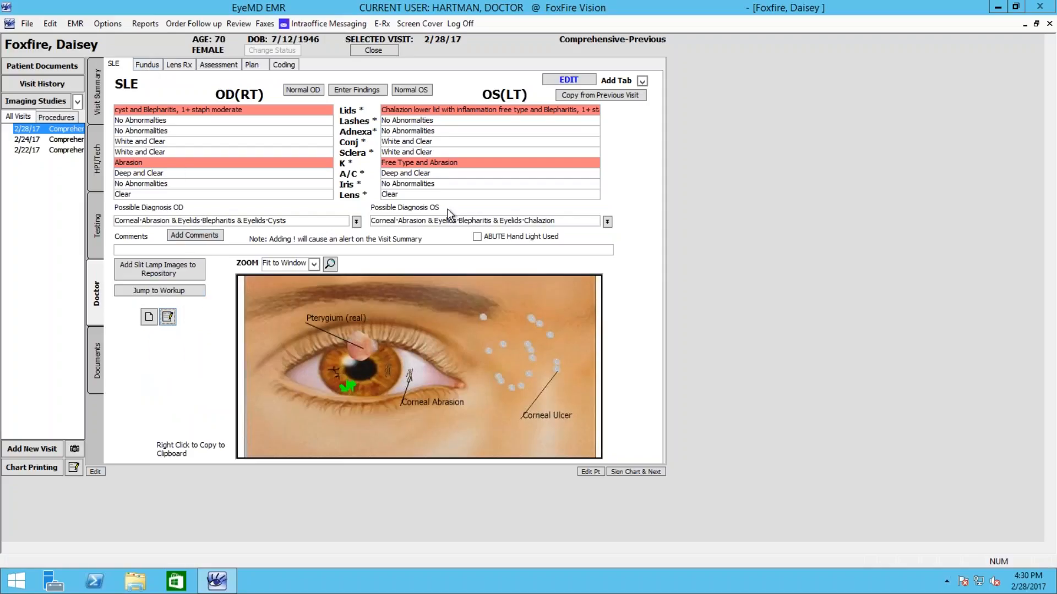
# In the fundus exam, set the vertical and horizontal cup/disk ratios to 0.25 for both eyes.
pyautogui.click(148, 66)
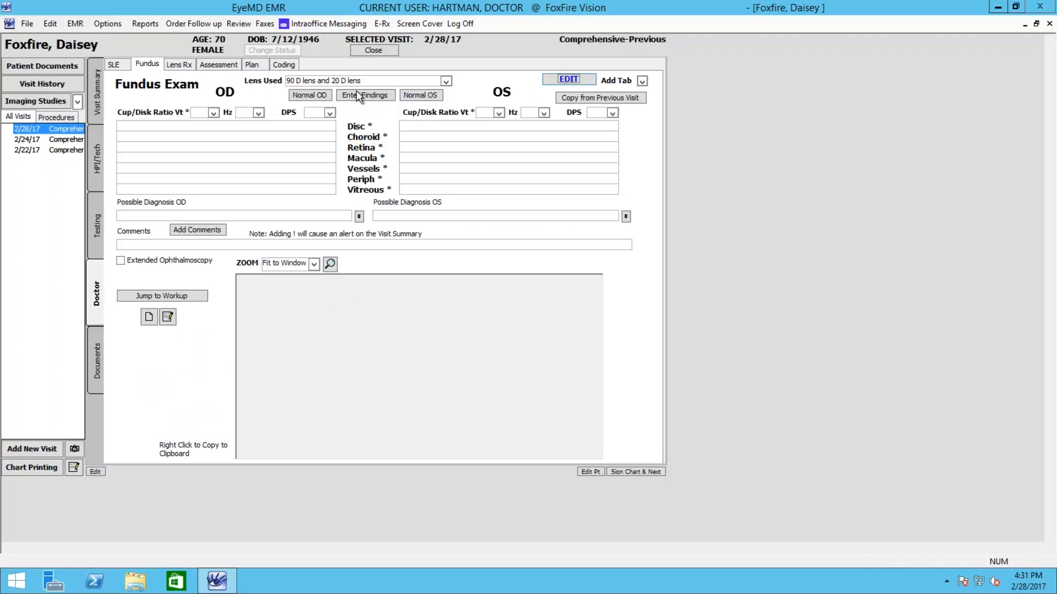
pyautogui.click(446, 81)
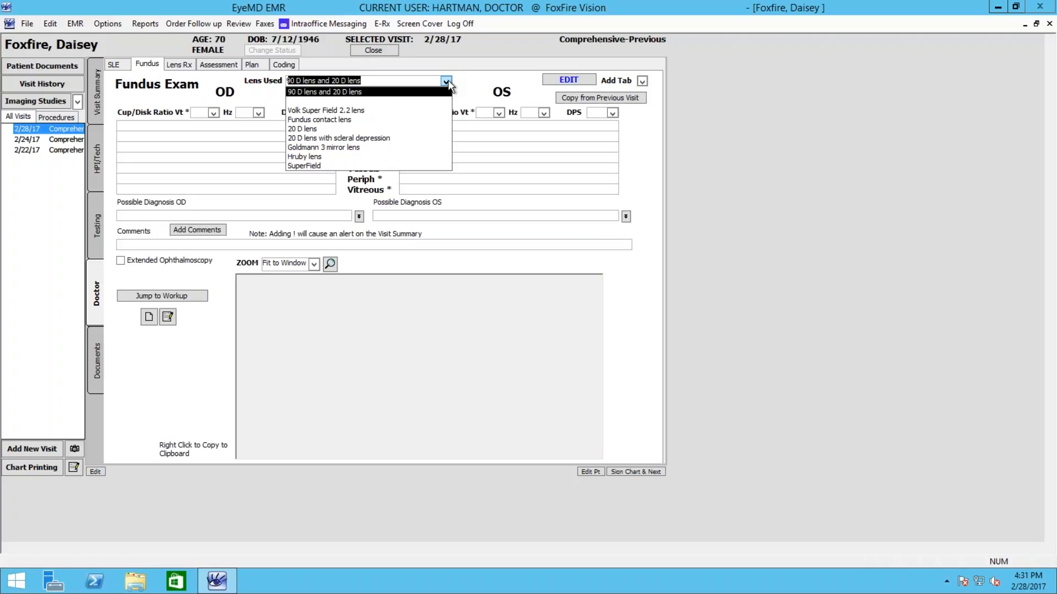
pyautogui.click(447, 81)
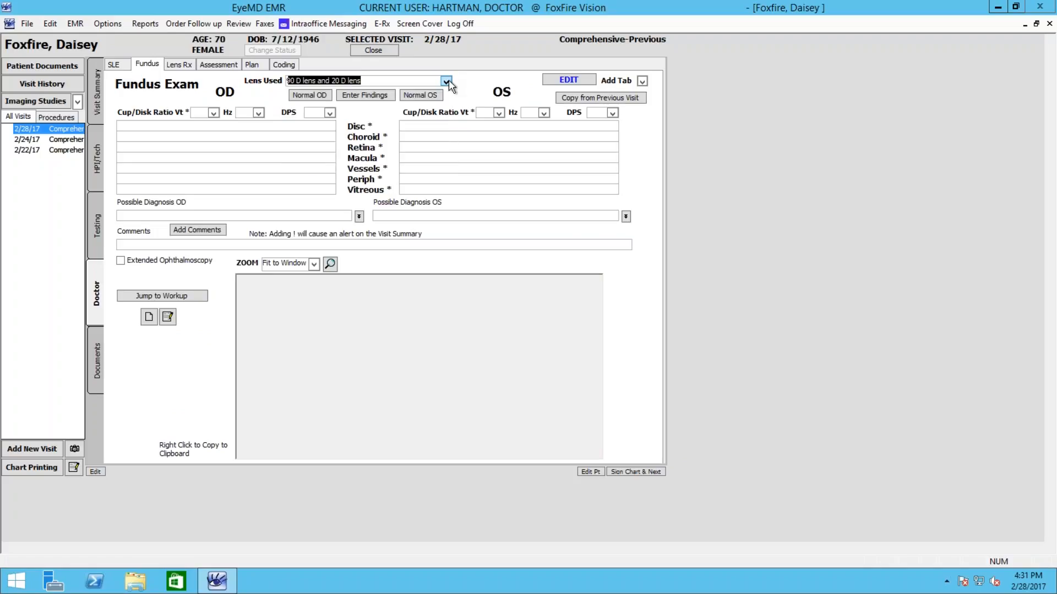
pyautogui.click(213, 114)
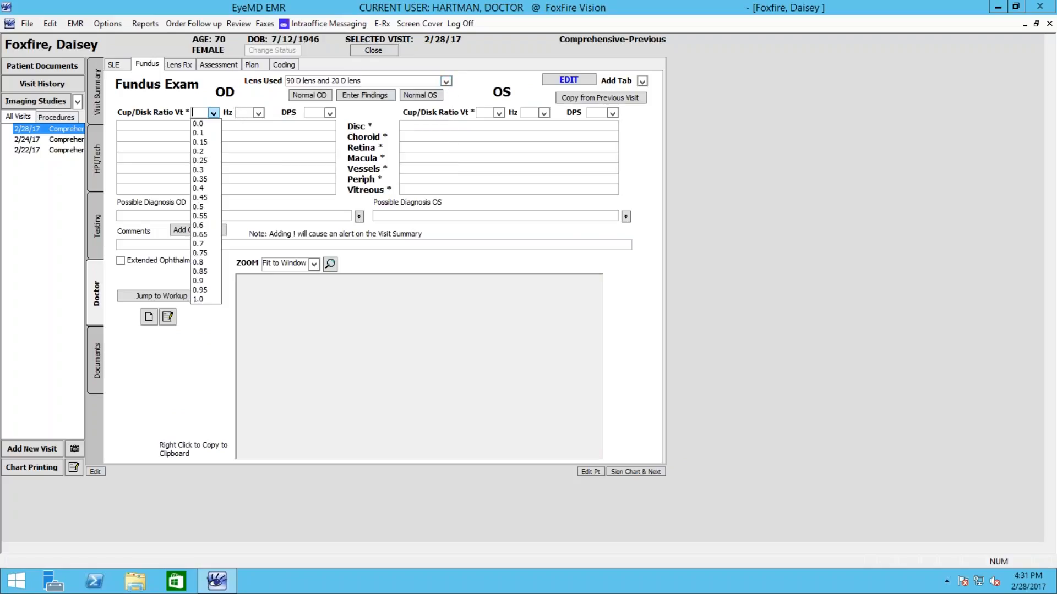
pyautogui.click(205, 162)
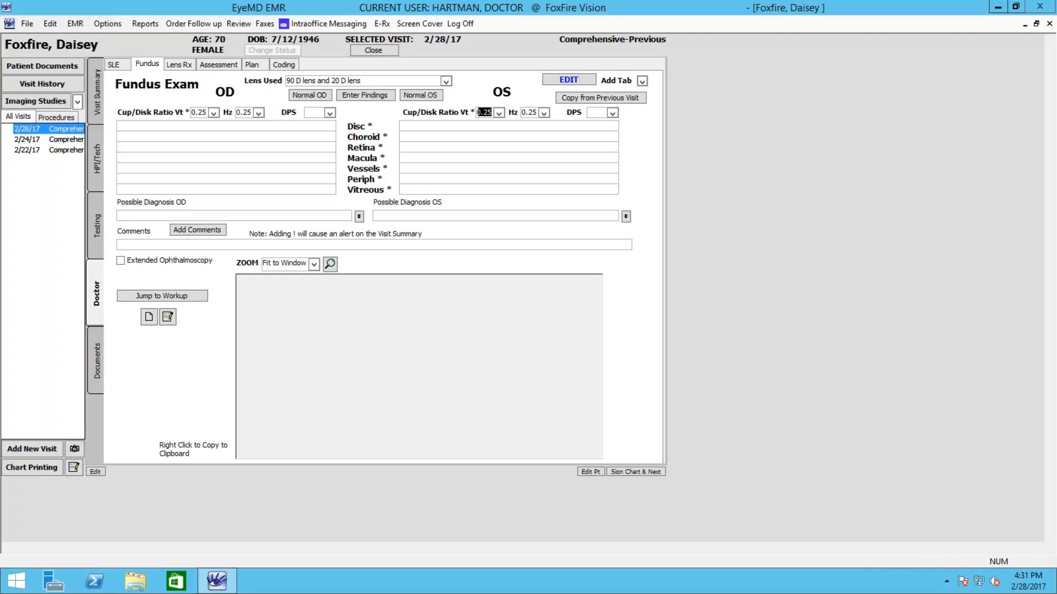
# Fill in normal fundus findings for both eyes, and record the right eye's macula as AMD DRY intermediate stage.
pyautogui.click(303, 93)
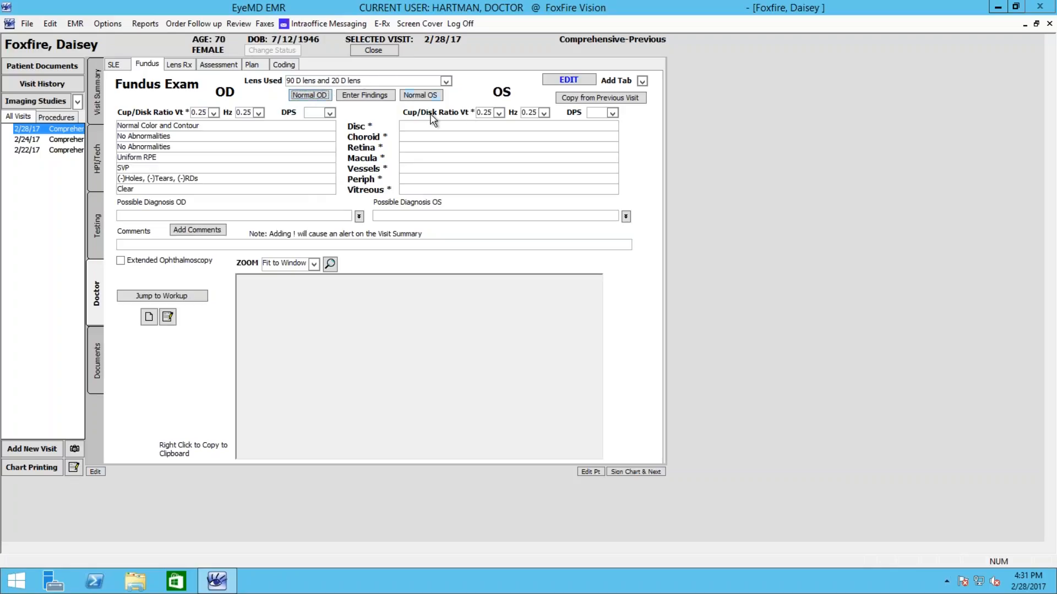
pyautogui.click(421, 96)
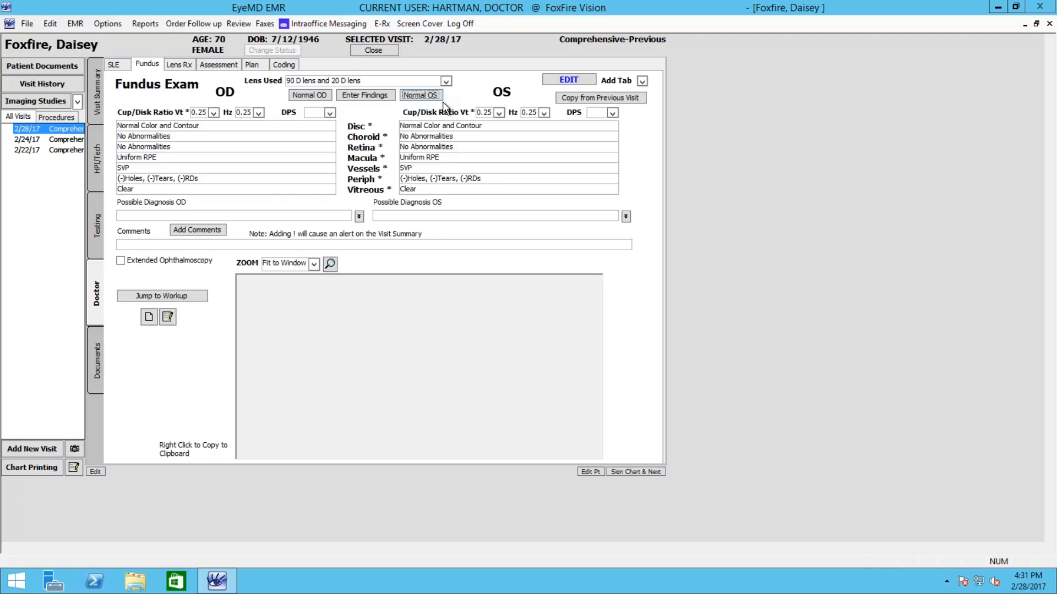
pyautogui.click(367, 98)
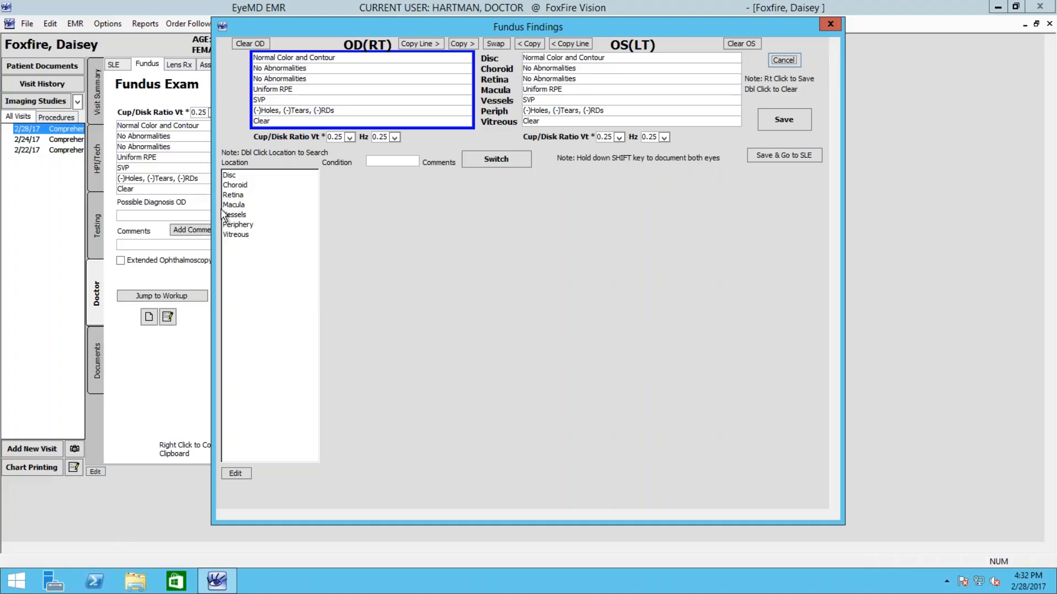
pyautogui.click(245, 205)
pyautogui.doubleClick(259, 205)
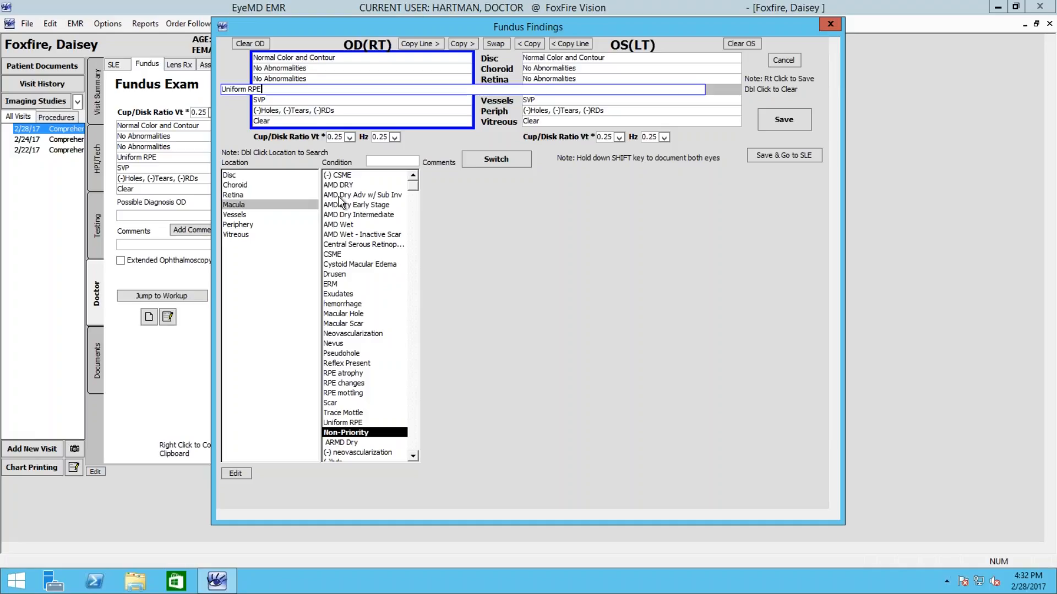
pyautogui.click(388, 184)
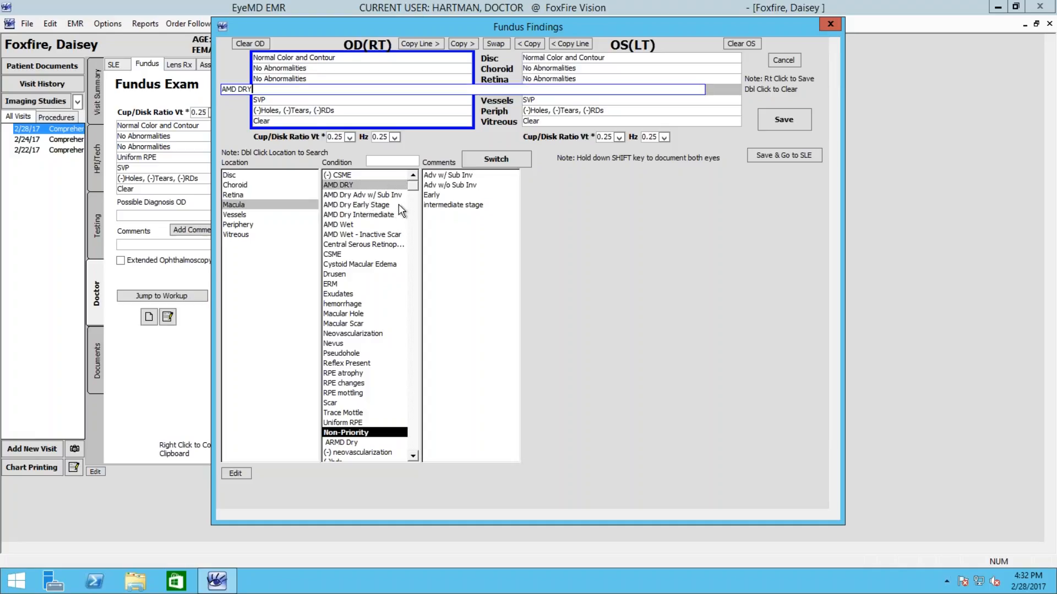
pyautogui.click(442, 206)
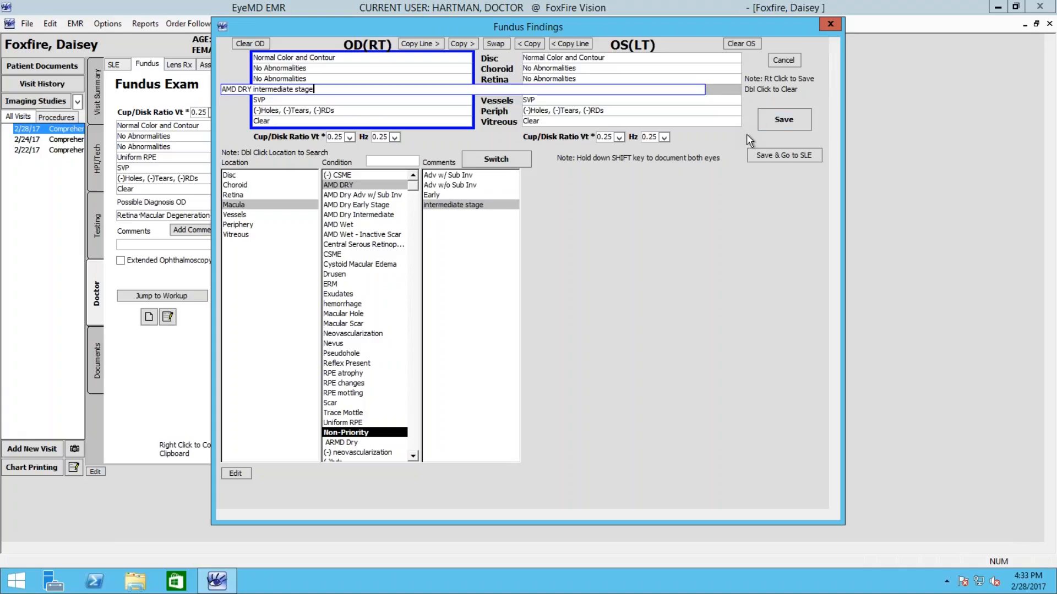
pyautogui.click(775, 121)
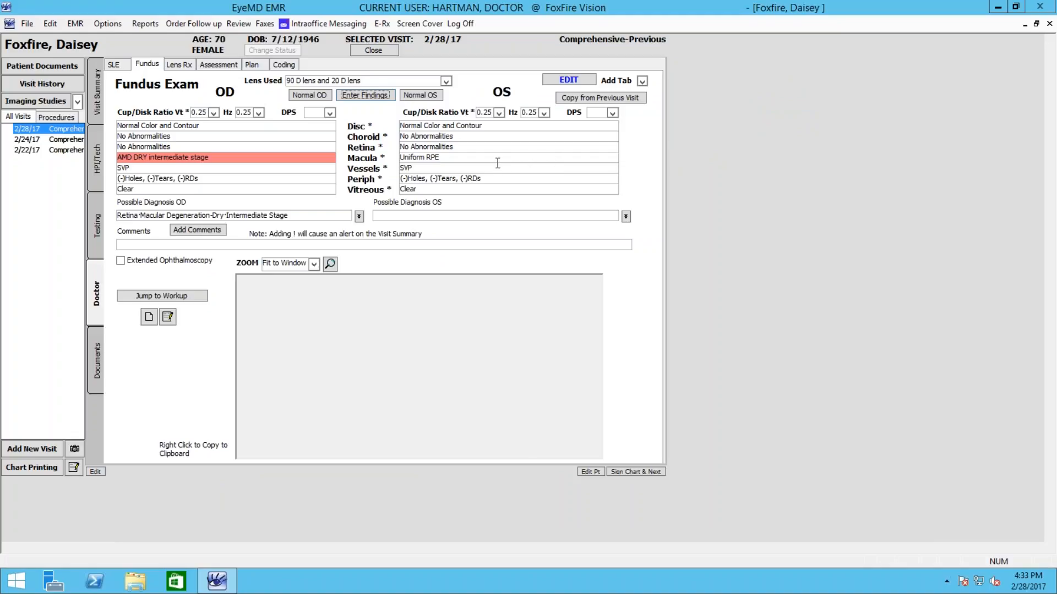
# Record the left eye's macula finding as AMD Dry Intermediate and save the fundus findings.
pyautogui.click(379, 93)
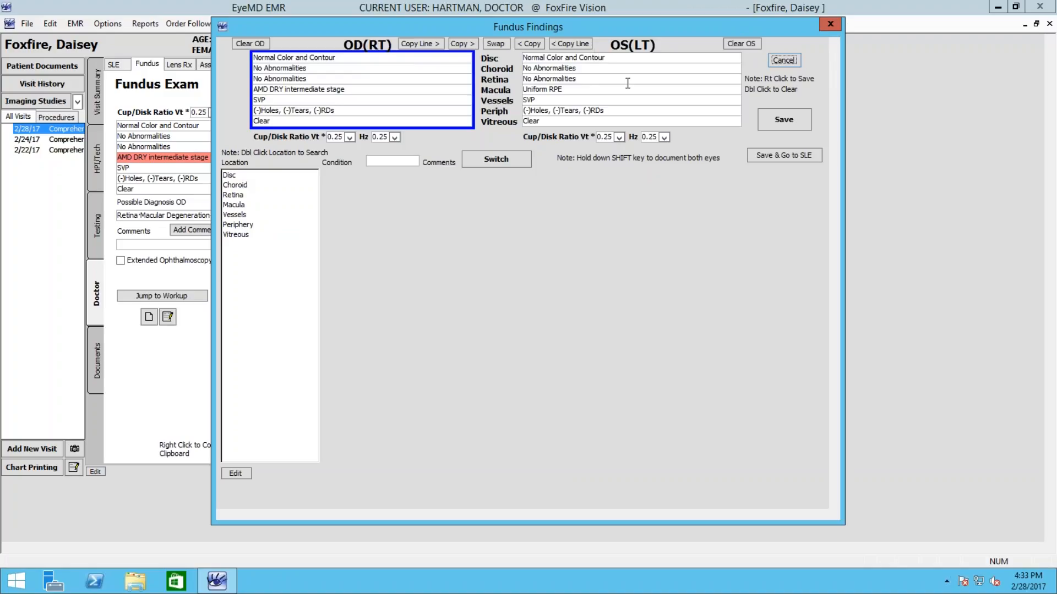
pyautogui.click(654, 100)
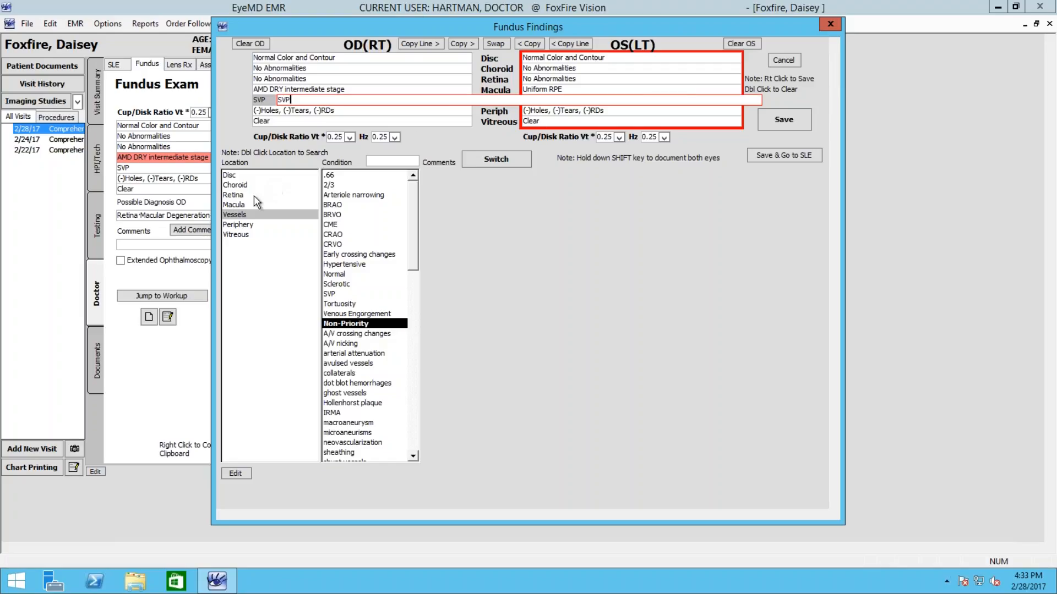
pyautogui.click(239, 206)
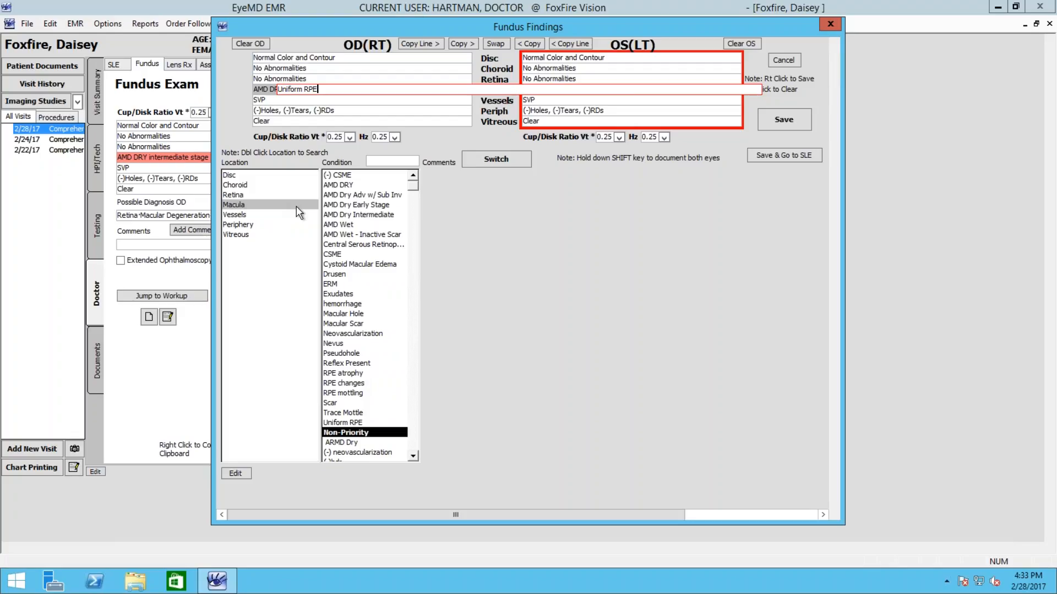
pyautogui.click(365, 215)
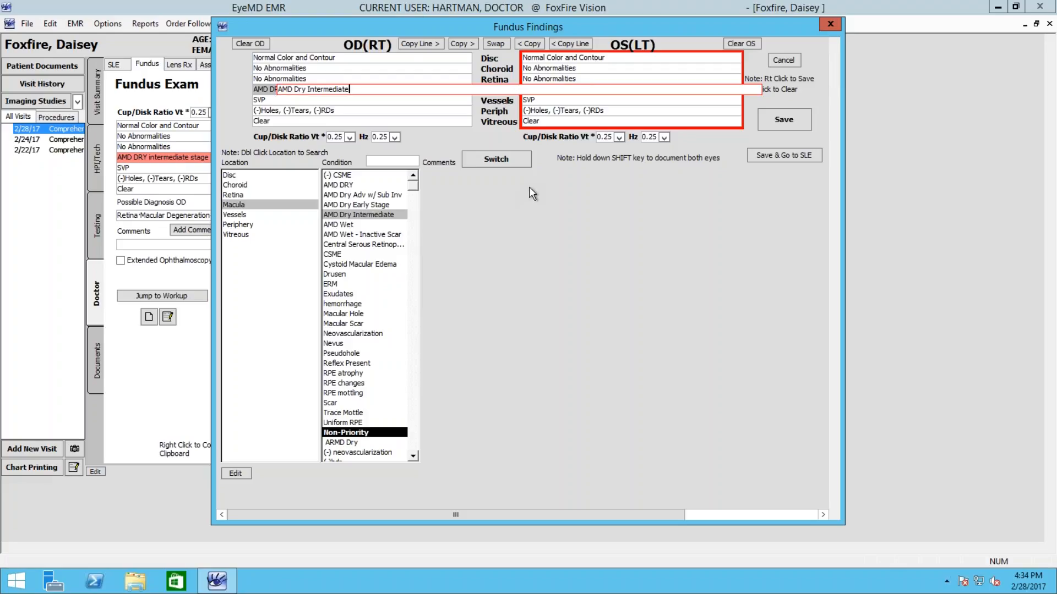
pyautogui.click(796, 128)
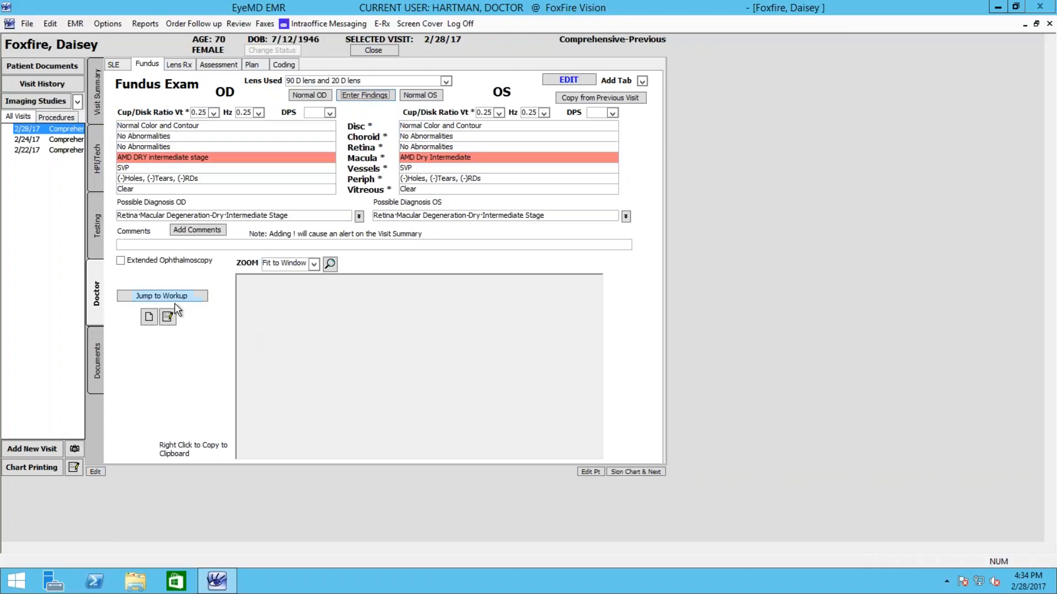
# Start a fundus drawing on the Fundus Diagram Chart OD background after previewing other backgrounds.
pyautogui.click(149, 317)
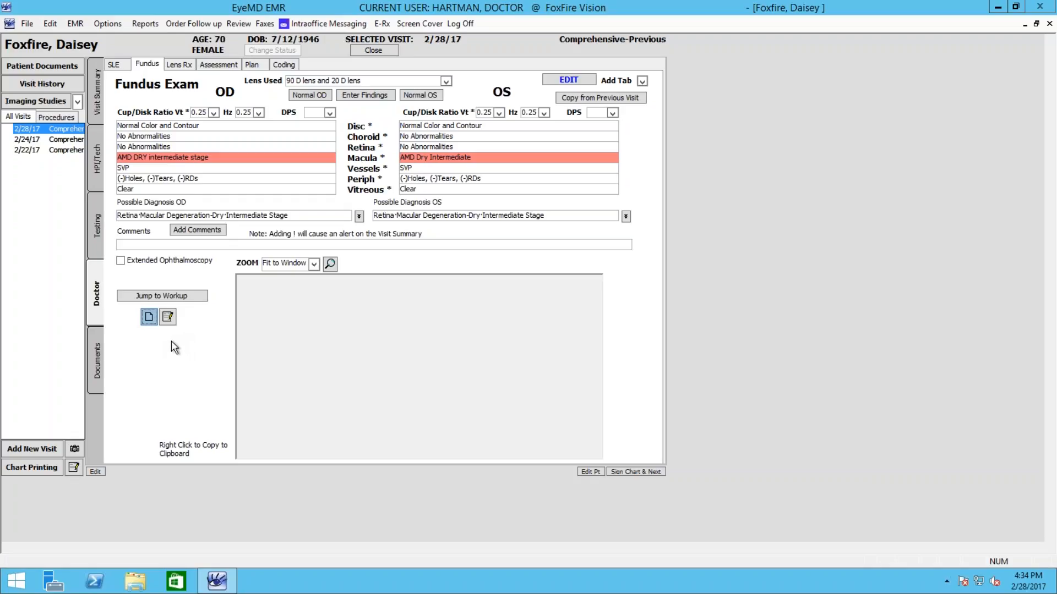
pyautogui.click(150, 318)
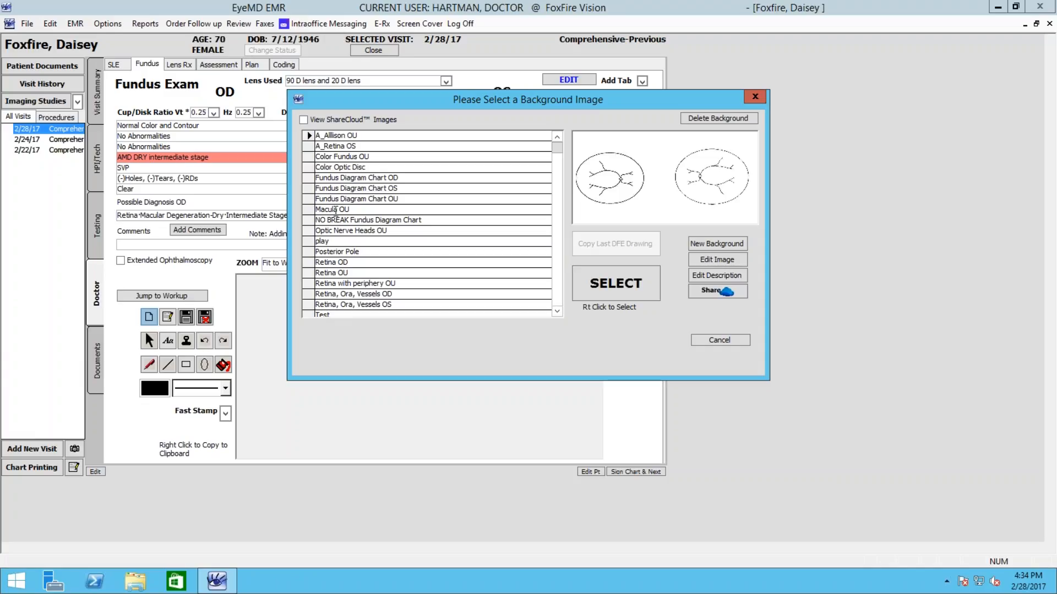
pyautogui.click(335, 210)
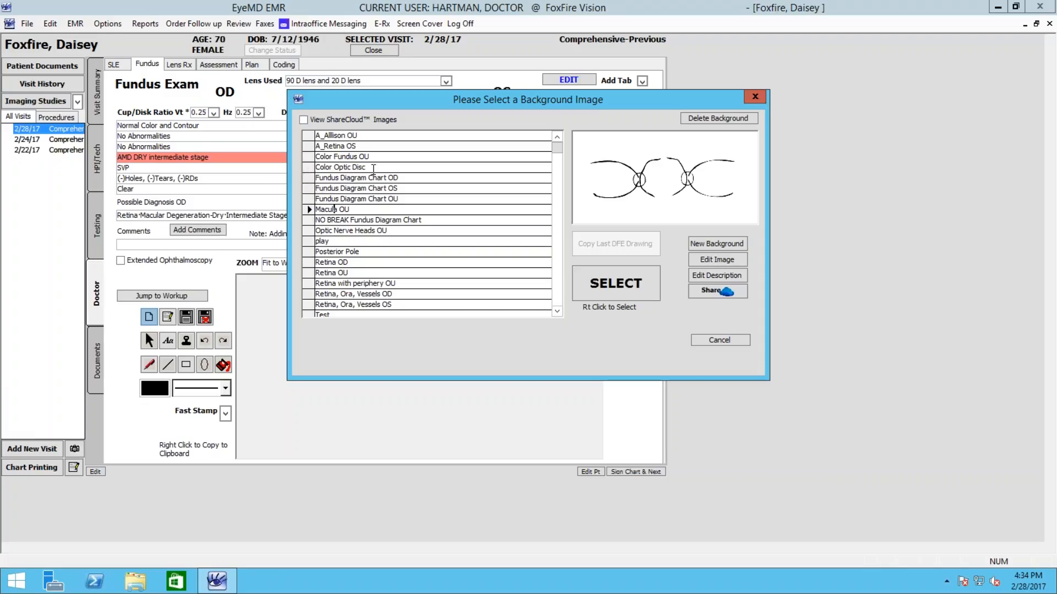
pyautogui.moveTo(358, 168); pyautogui.dragTo(368, 182)
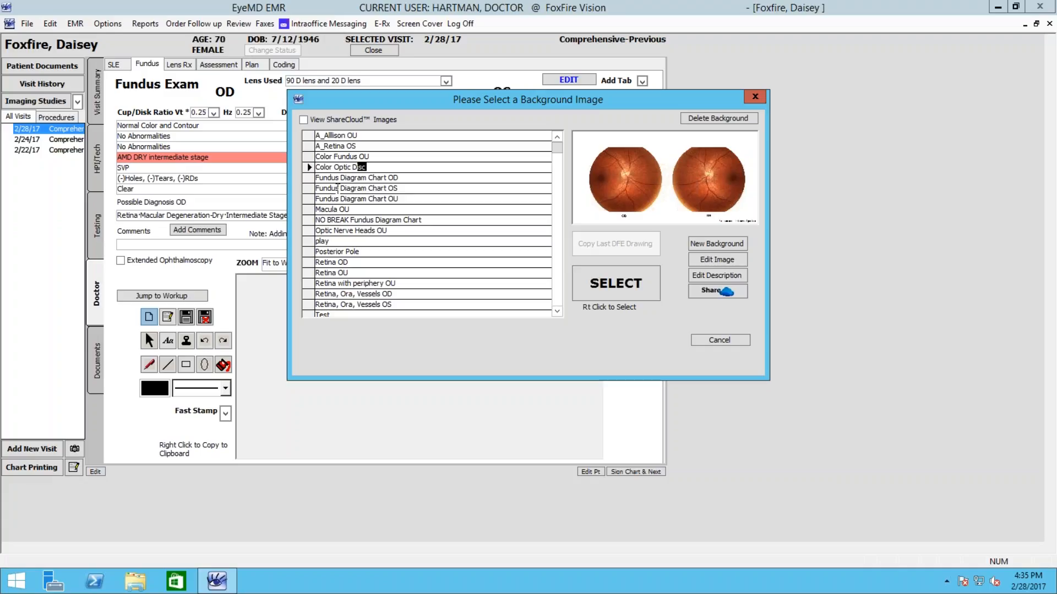
pyautogui.moveTo(338, 187); pyautogui.dragTo(356, 189)
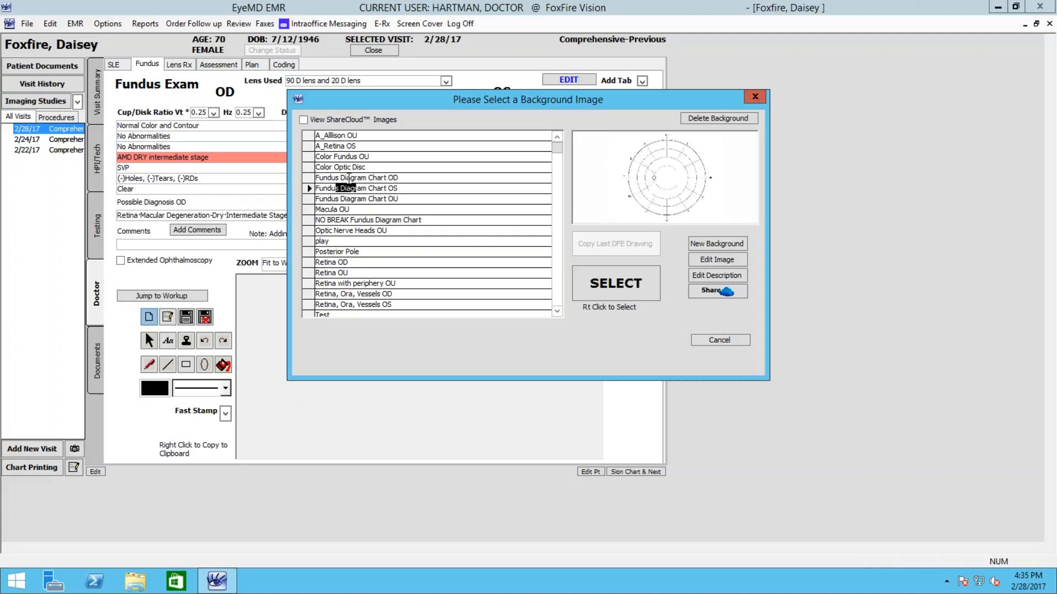
pyautogui.moveTo(347, 178); pyautogui.dragTo(370, 178)
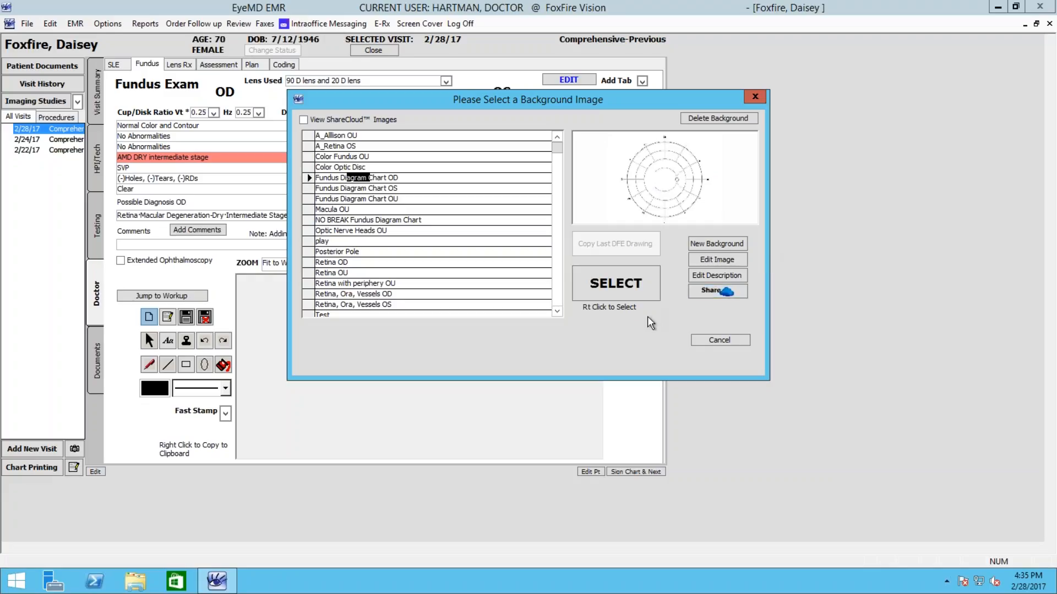
pyautogui.click(620, 292)
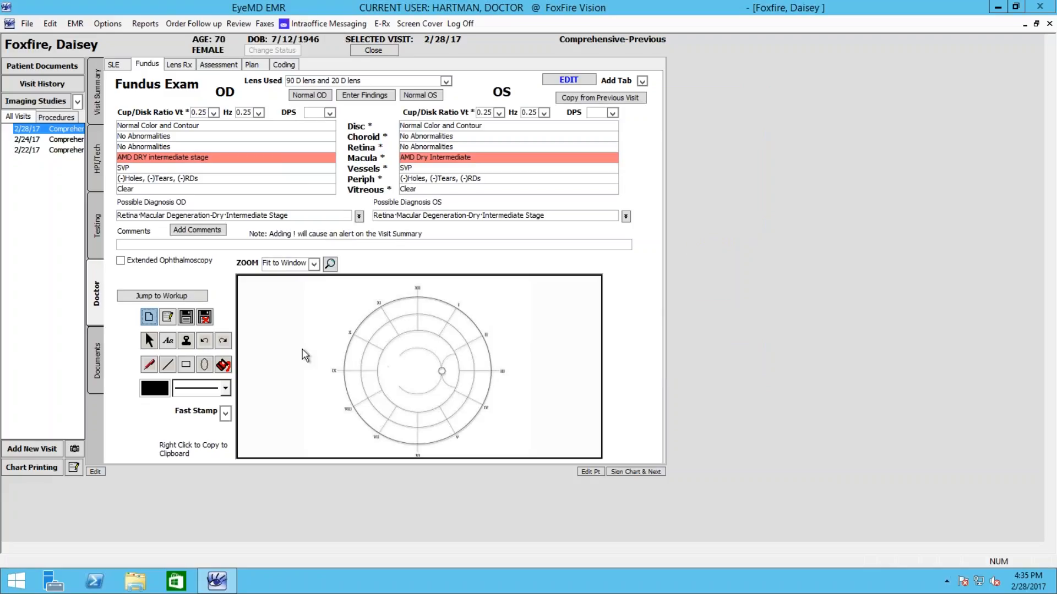
# Stamp a Drusen 2 image below the center of the right-eye fundus diagram and place its label with a pointer line.
pyautogui.click(187, 341)
pyautogui.click(187, 342)
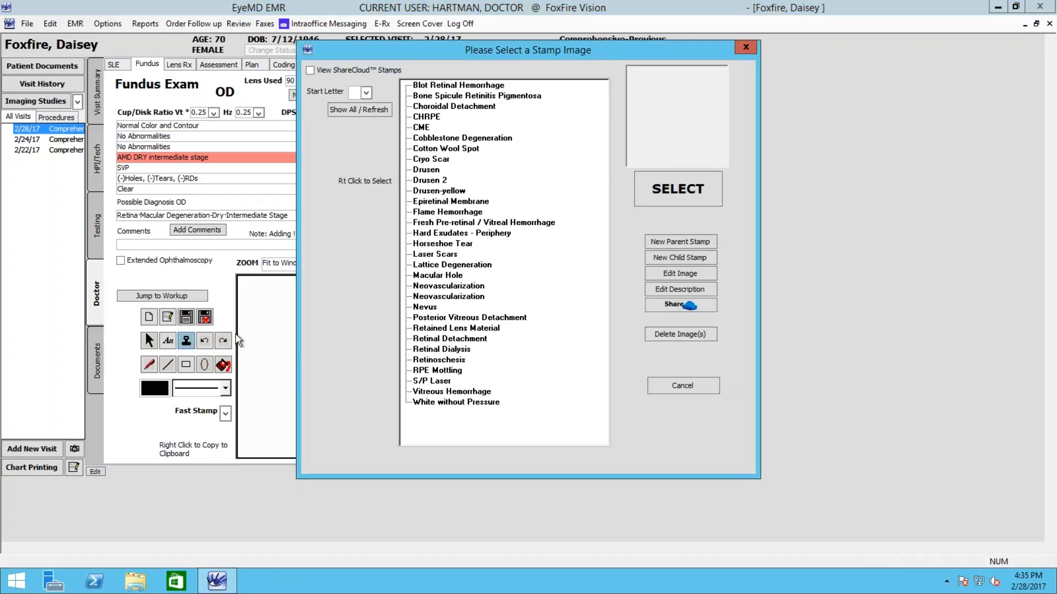
pyautogui.click(432, 180)
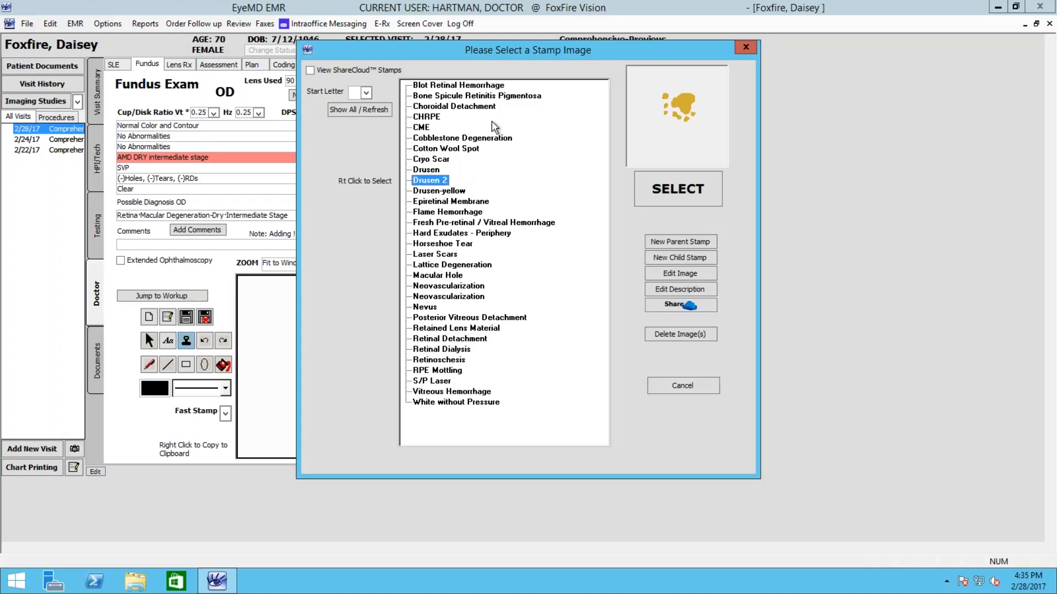
pyautogui.click(667, 188)
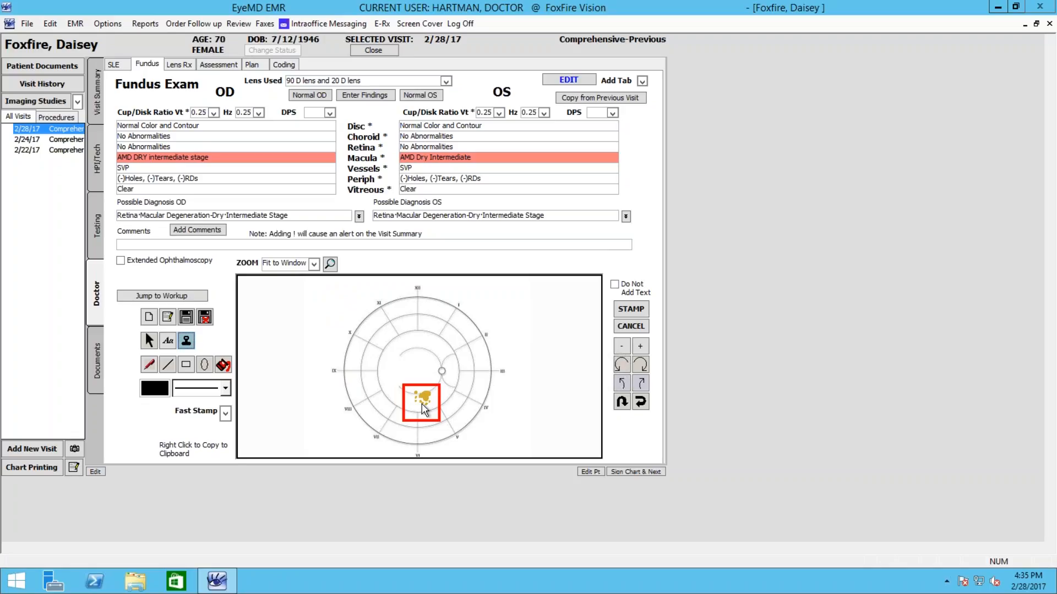
pyautogui.click(422, 404)
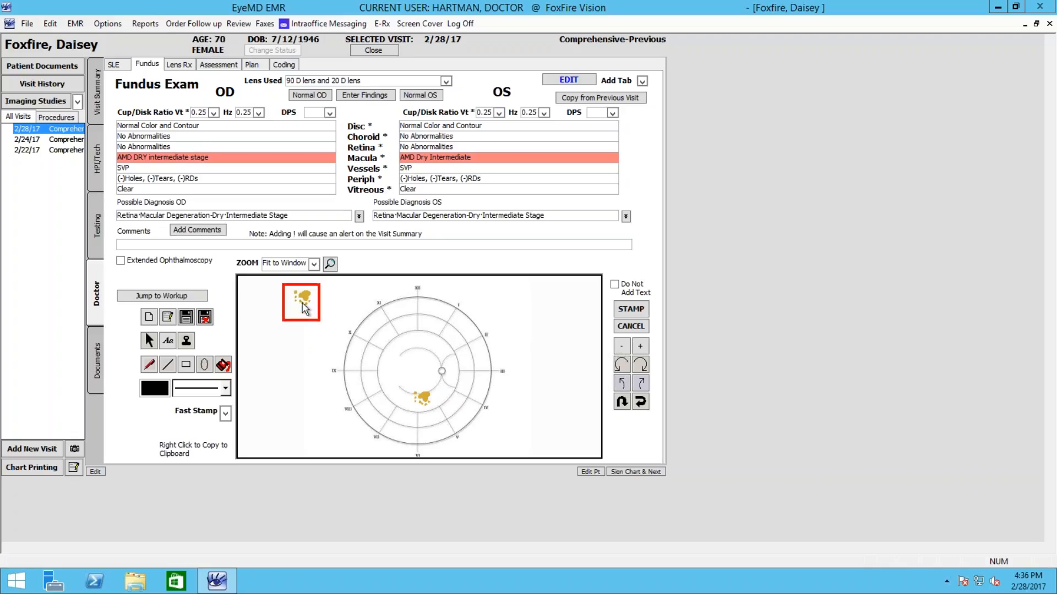
pyautogui.click(299, 307)
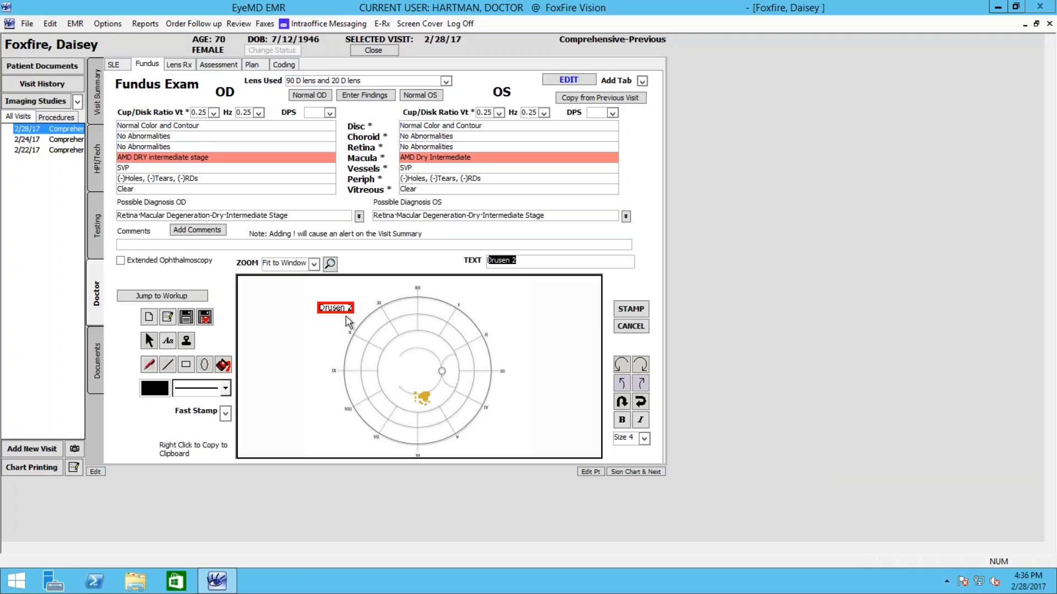
pyautogui.moveTo(348, 309); pyautogui.dragTo(422, 392)
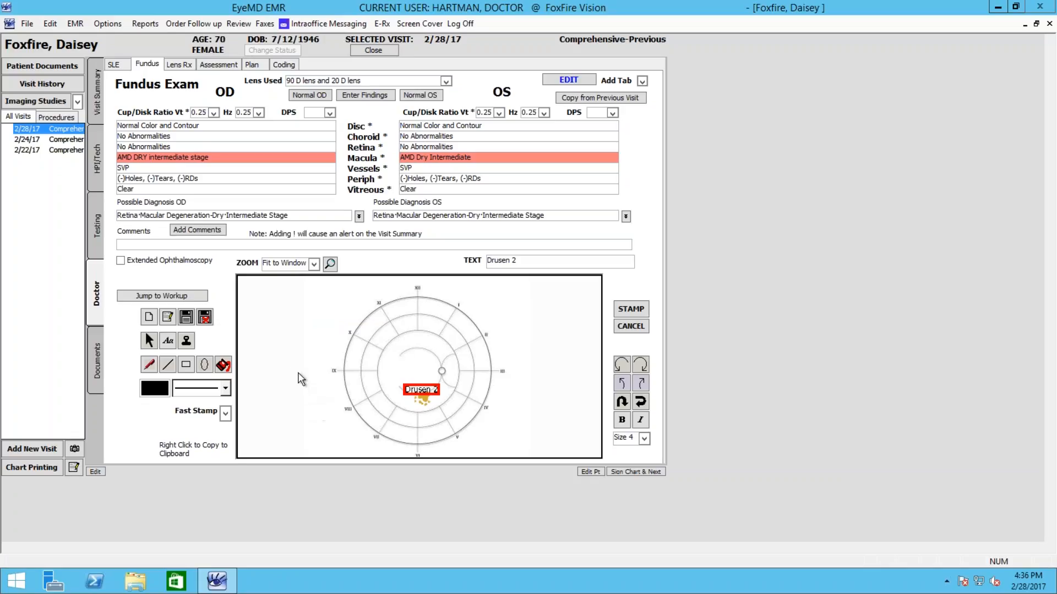
pyautogui.doubleClick(420, 393)
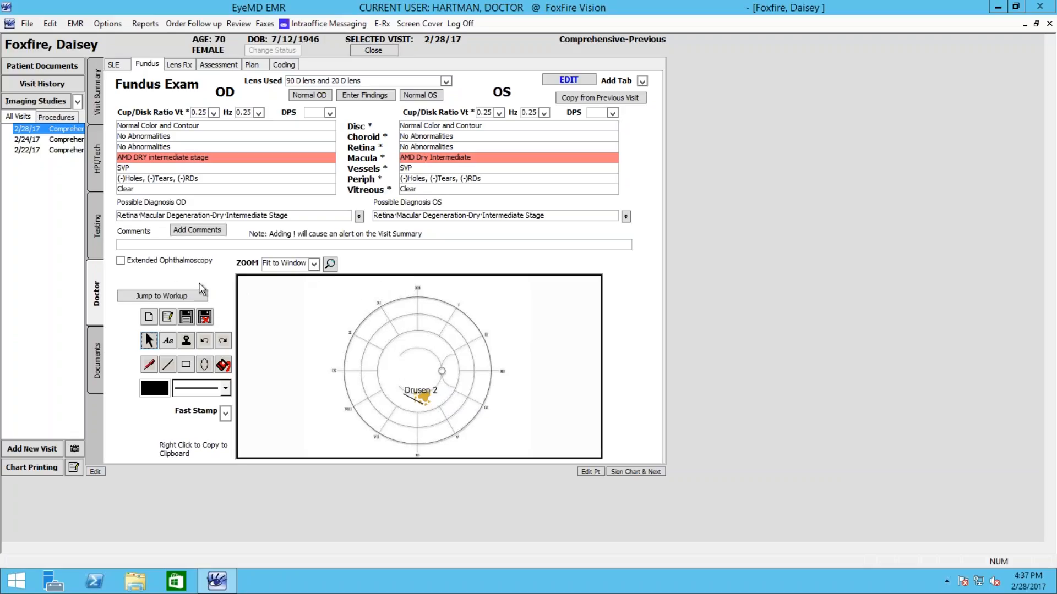
# Overwrite the fundus drawing with the Fundus Diagram Chart OU background.
pyautogui.click(151, 319)
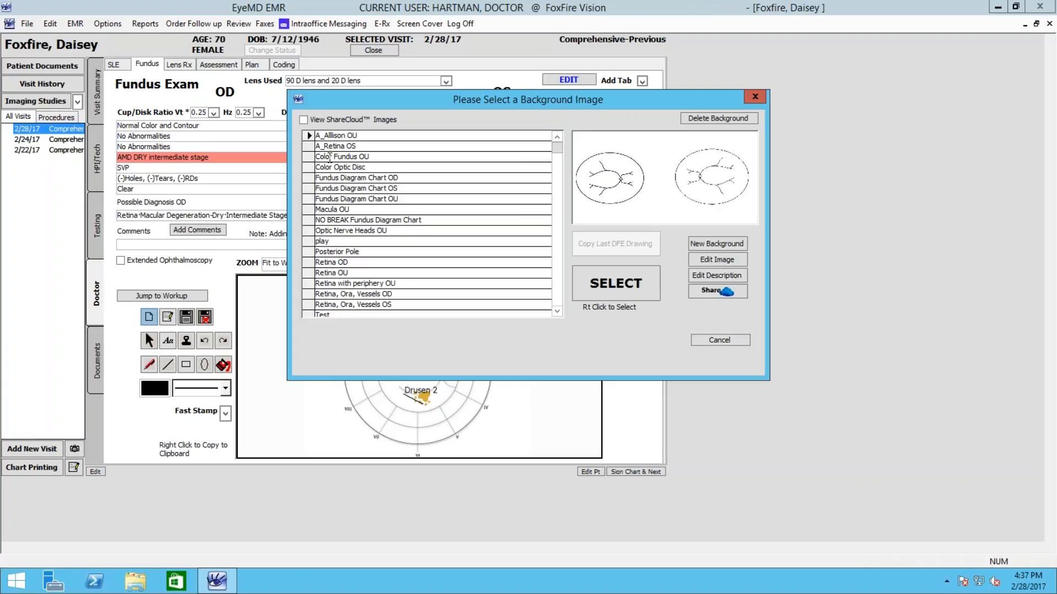
pyautogui.click(12, 387)
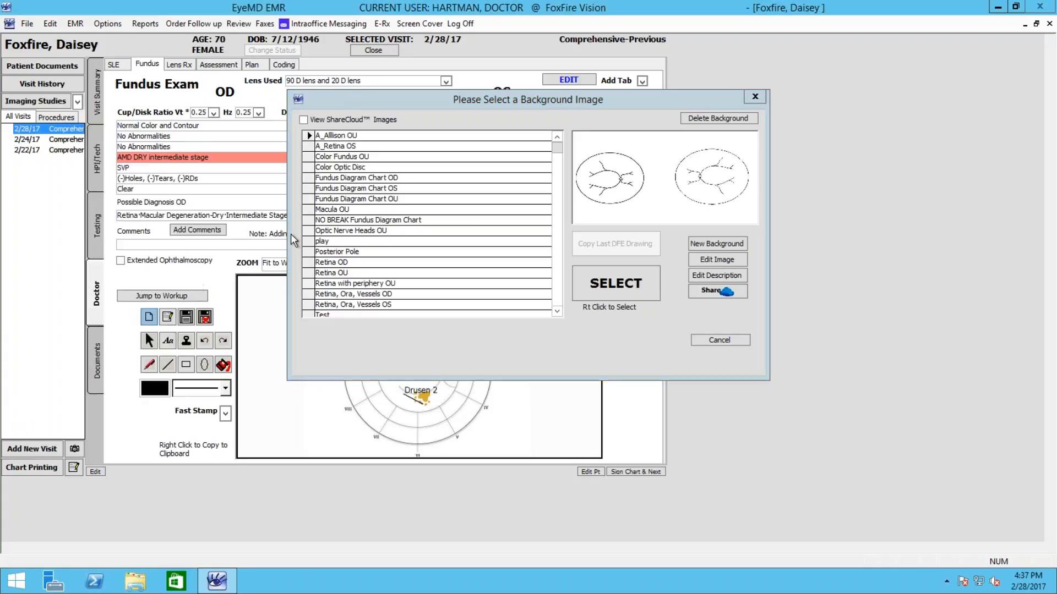
pyautogui.click(342, 166)
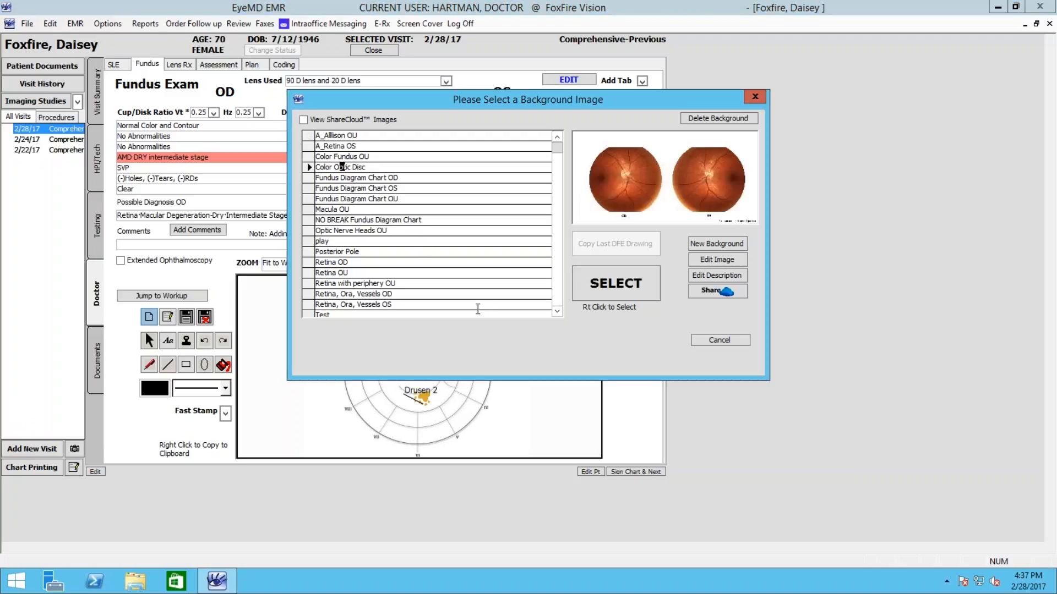
pyautogui.click(367, 157)
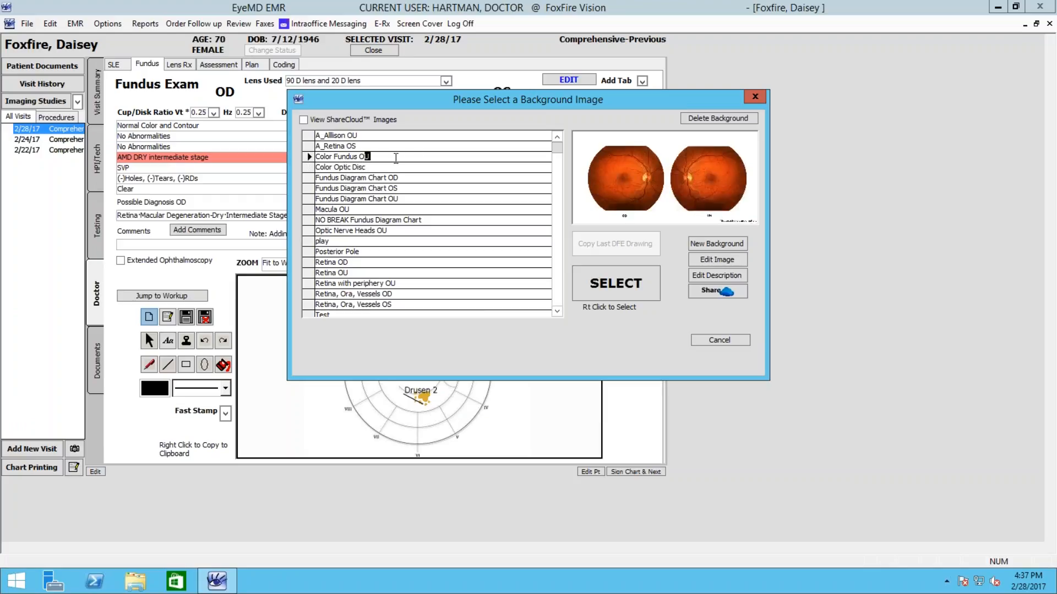
pyautogui.click(388, 198)
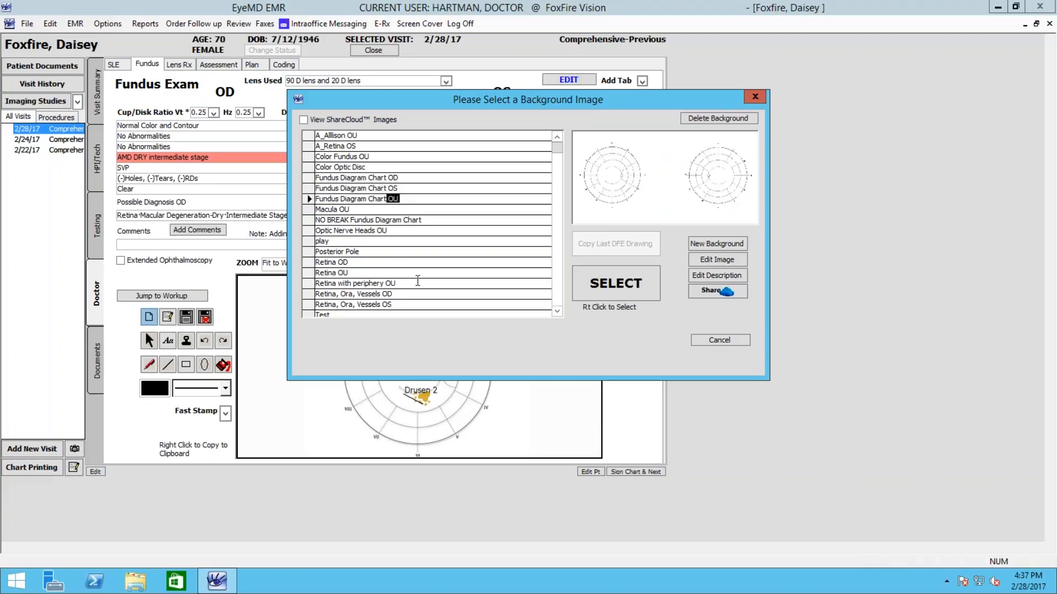
pyautogui.click(620, 283)
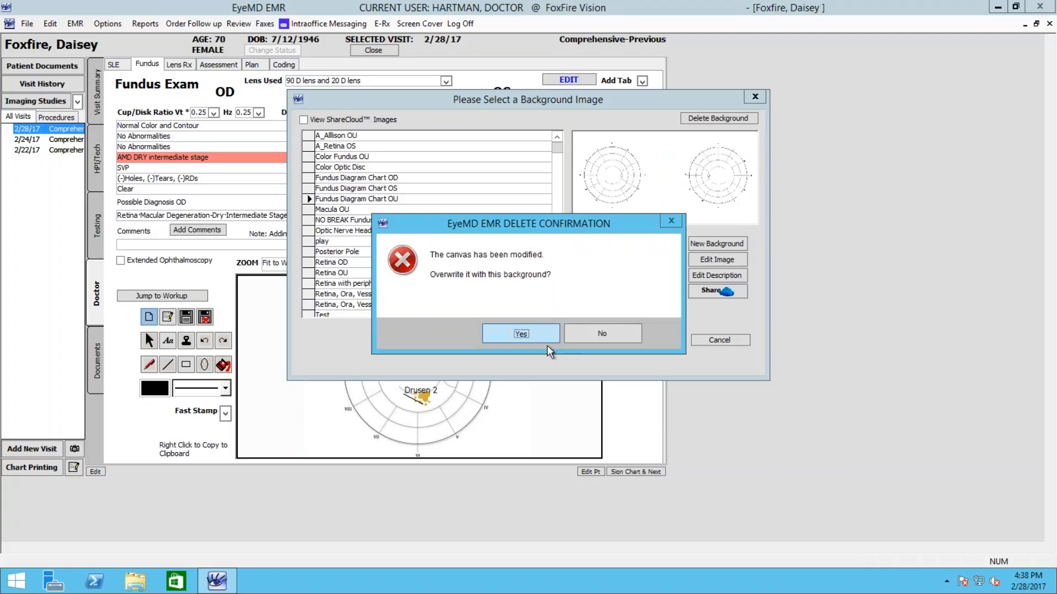
pyautogui.click(522, 333)
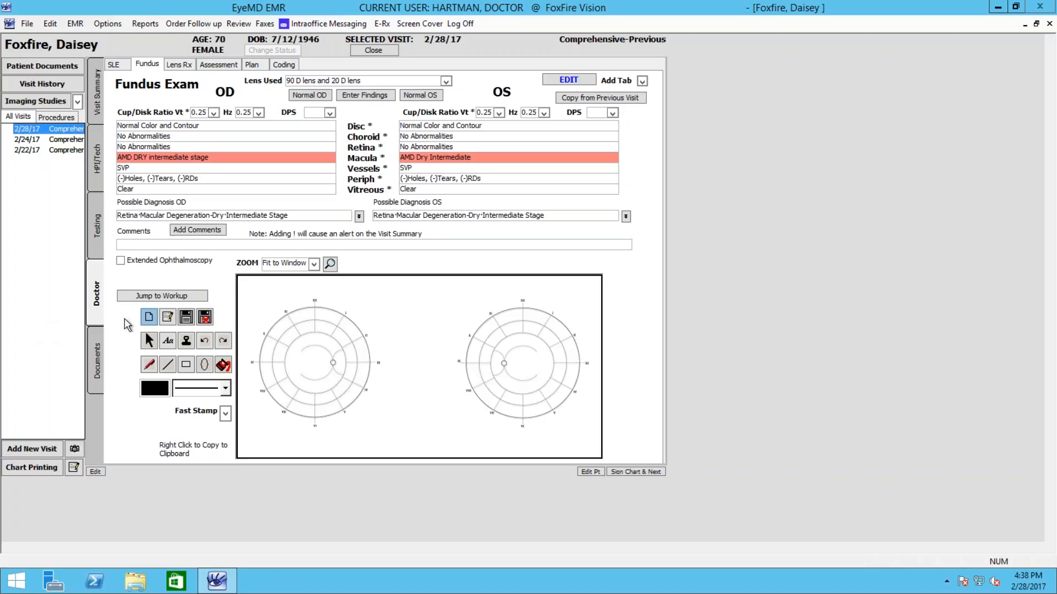
# Stamp the Drusen 2 image just below the center of both the right-eye and left-eye fundus diagrams.
pyautogui.click(189, 339)
pyautogui.click(187, 343)
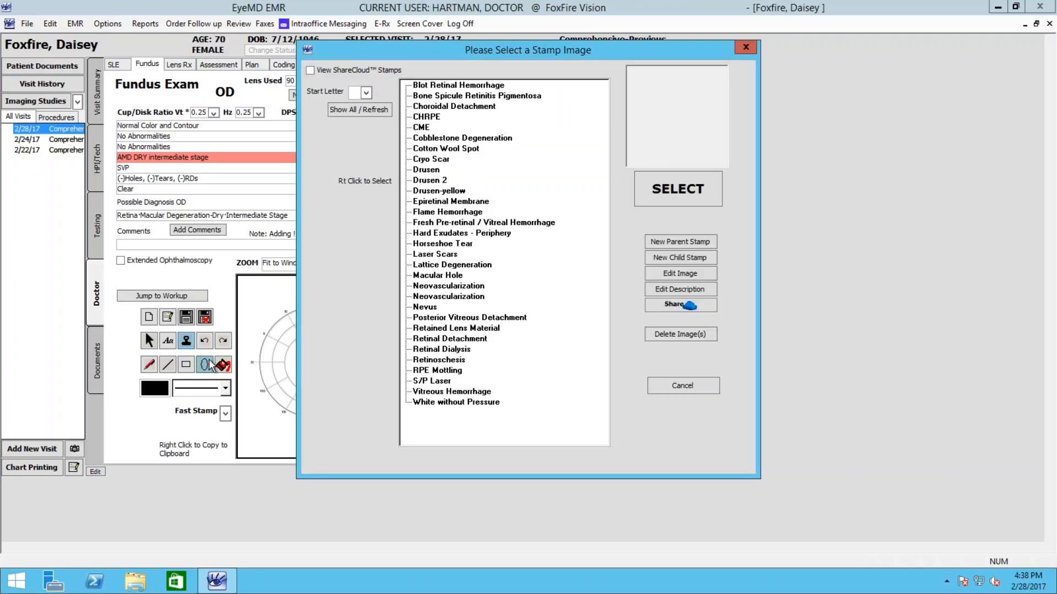
pyautogui.click(435, 184)
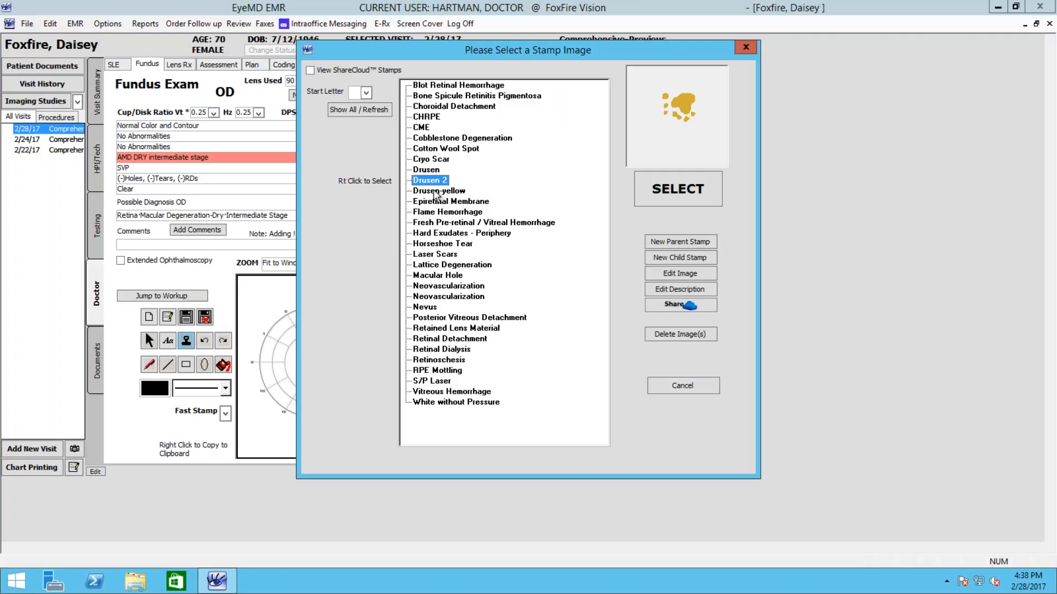
pyautogui.click(687, 186)
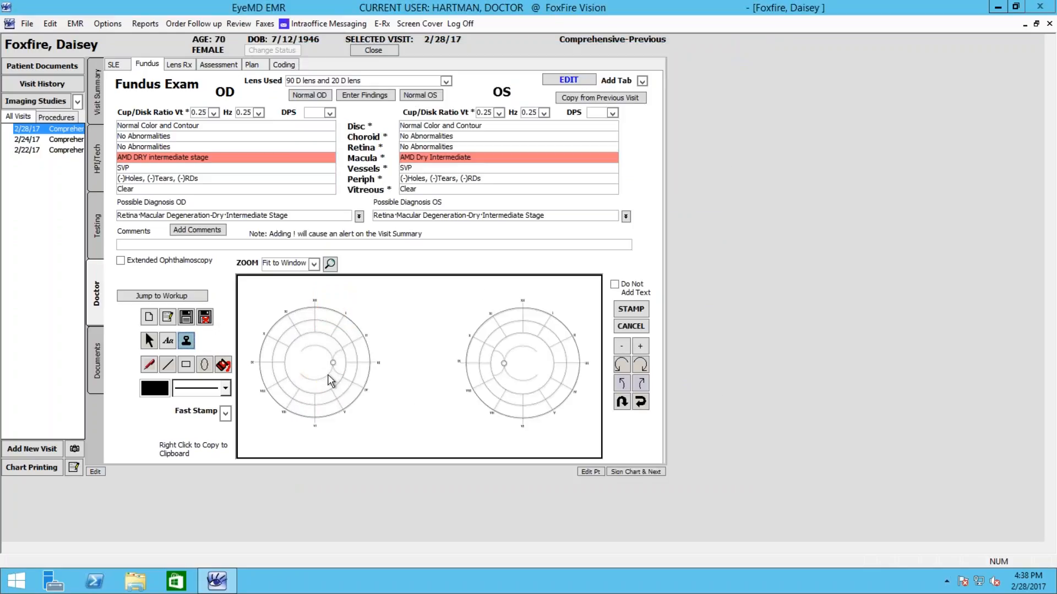
pyautogui.click(309, 392)
pyautogui.click(309, 387)
pyautogui.click(378, 396)
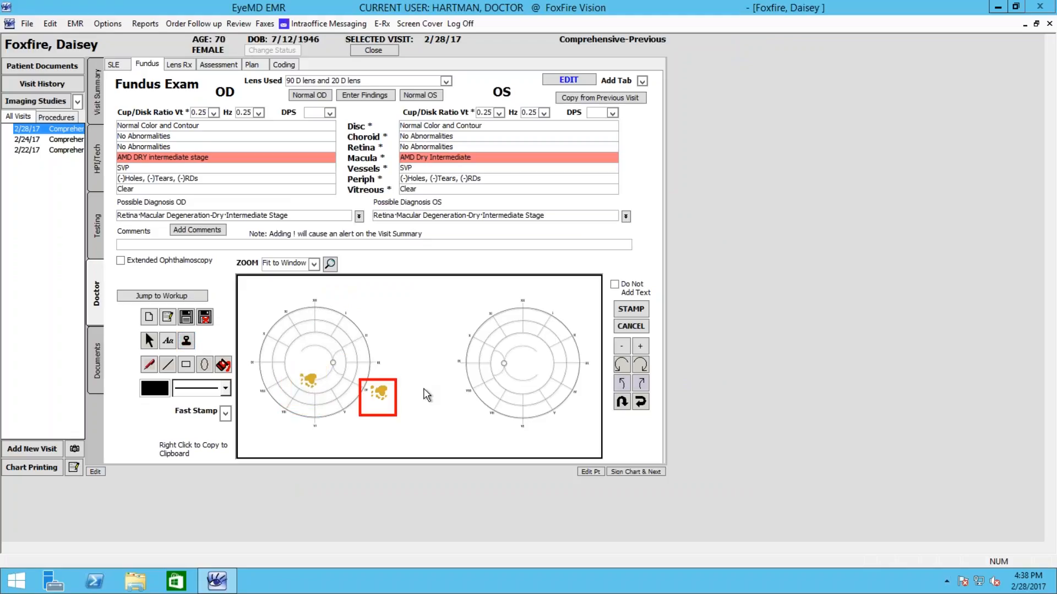
pyautogui.click(515, 382)
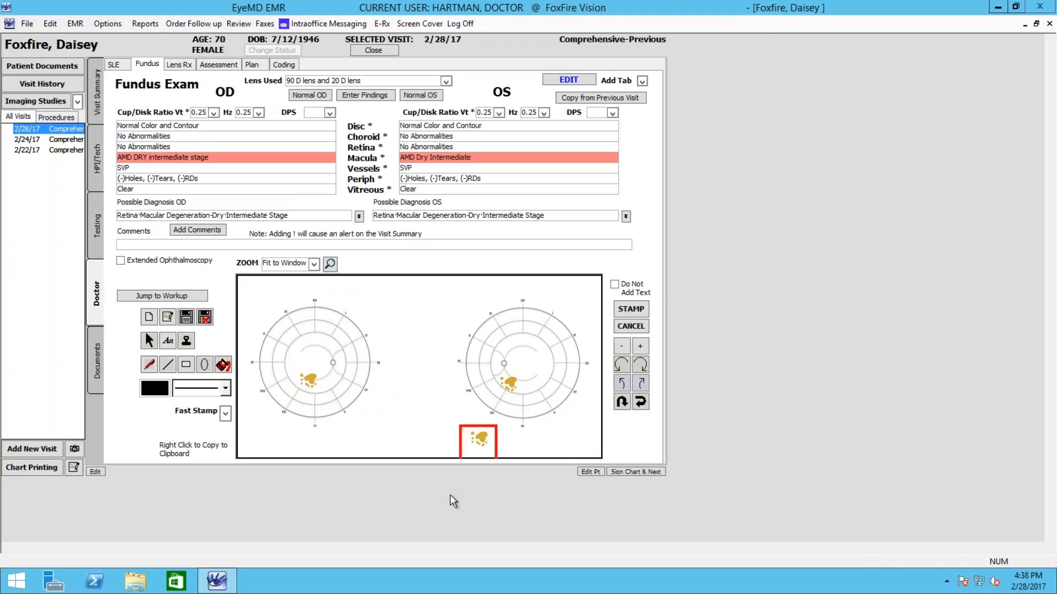
pyautogui.rightClick(490, 447)
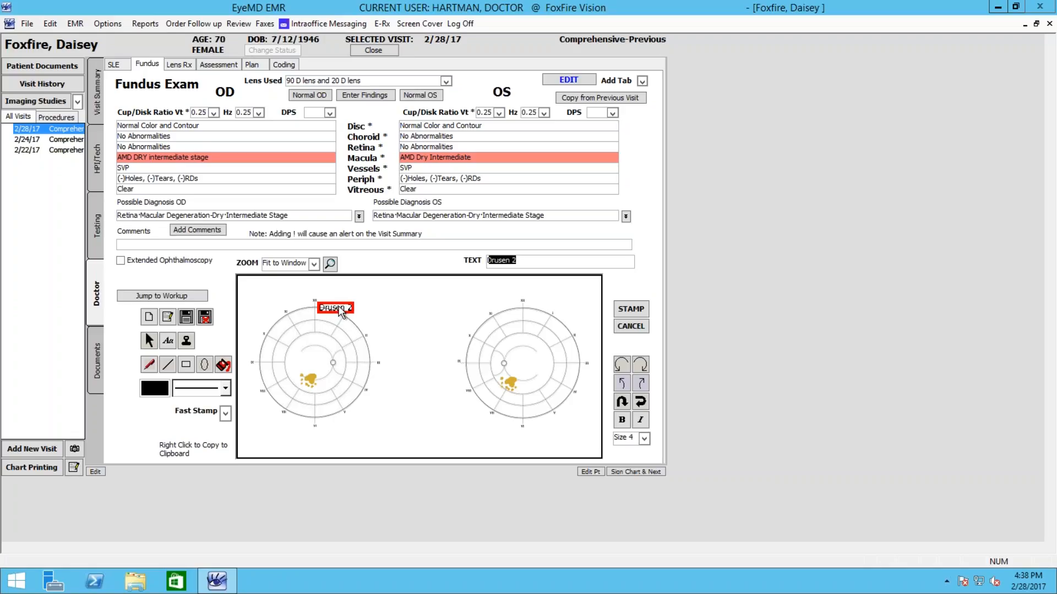
# Place the Drusen 2 label with a pointer line beside the left-eye stamp and save the fundus drawing.
pyautogui.click(341, 311)
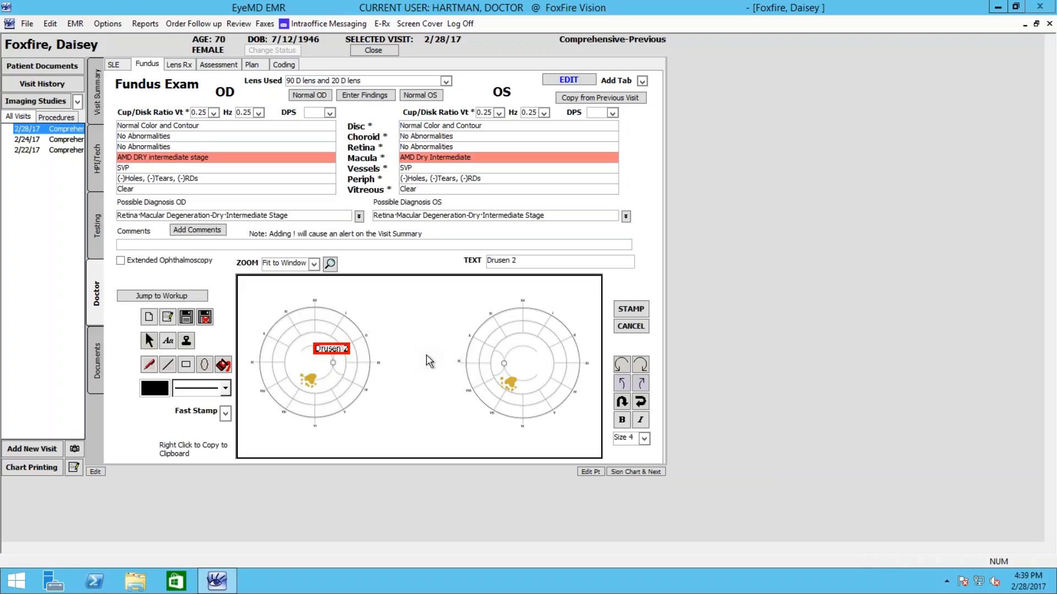
pyautogui.click(335, 347)
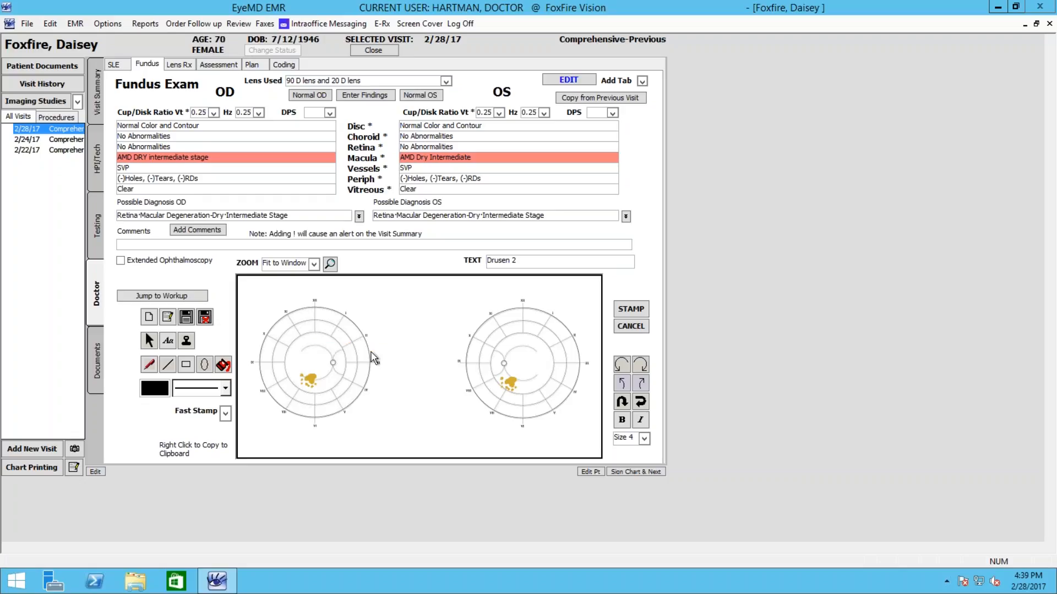
pyautogui.click(542, 400)
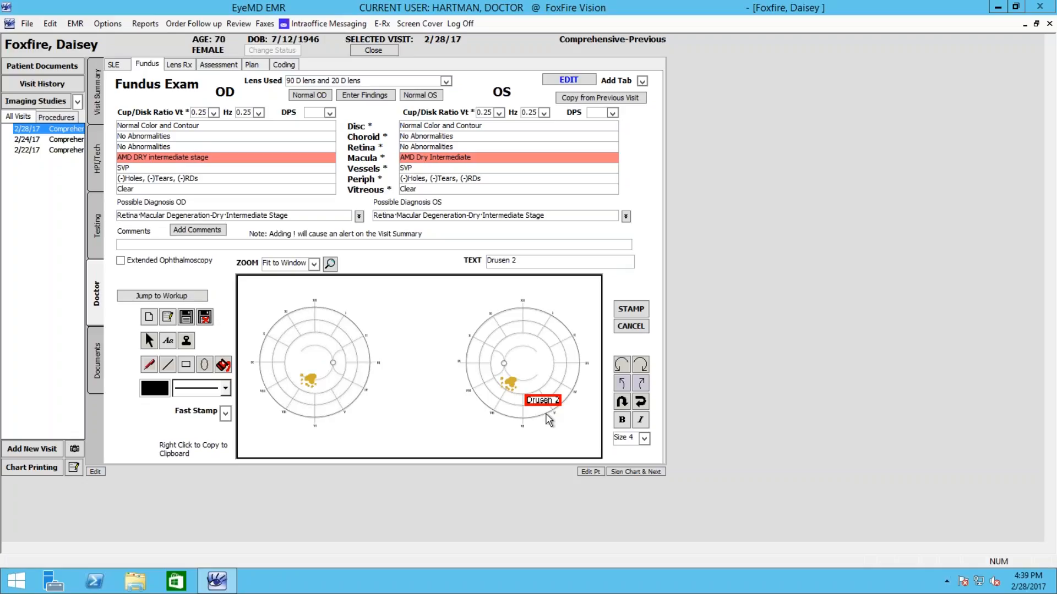
pyautogui.doubleClick(552, 398)
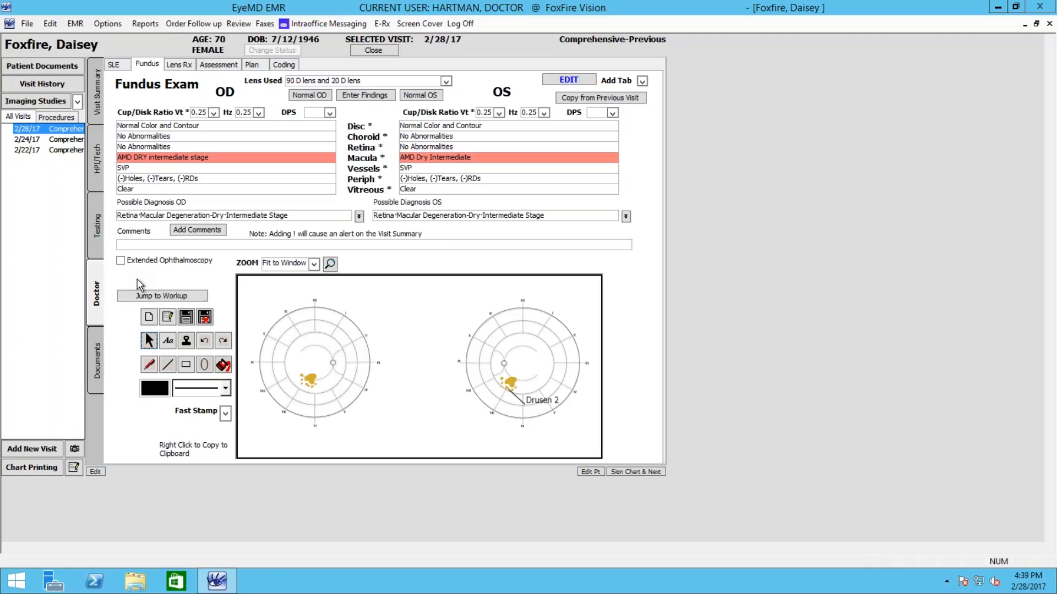
pyautogui.click(189, 318)
pyautogui.click(191, 318)
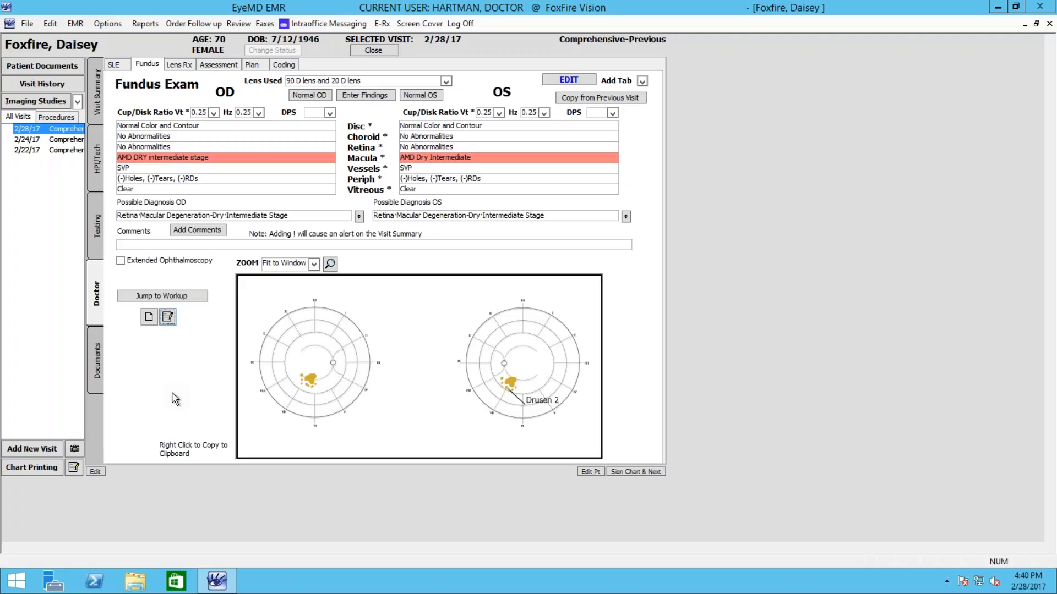
# On the Lens Rx page, import the MR values into the prescribed spectacles and change the OD sphere to +1.25.
pyautogui.click(185, 64)
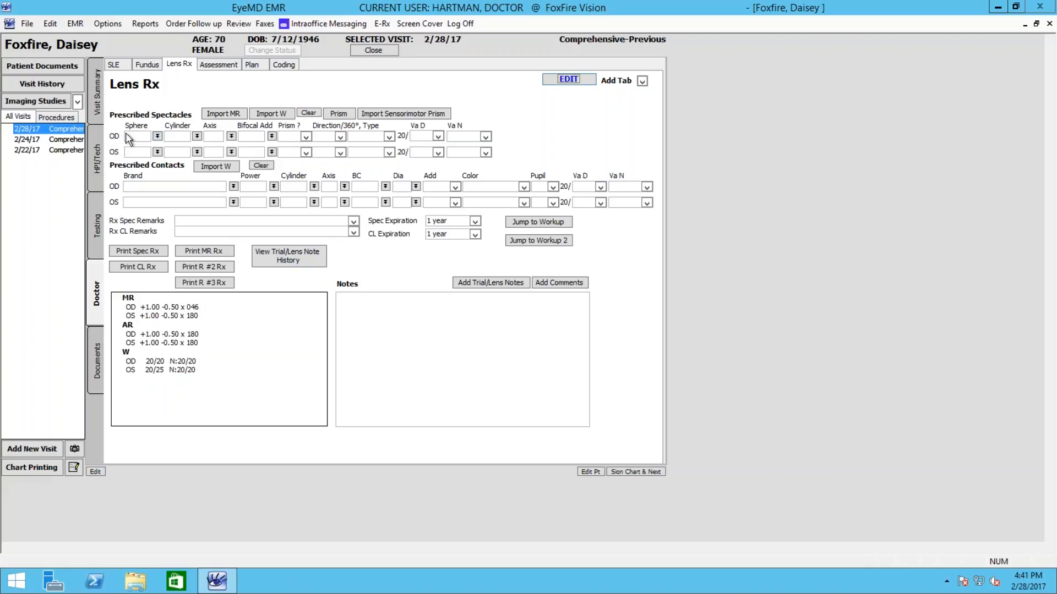
pyautogui.moveTo(36, 199)
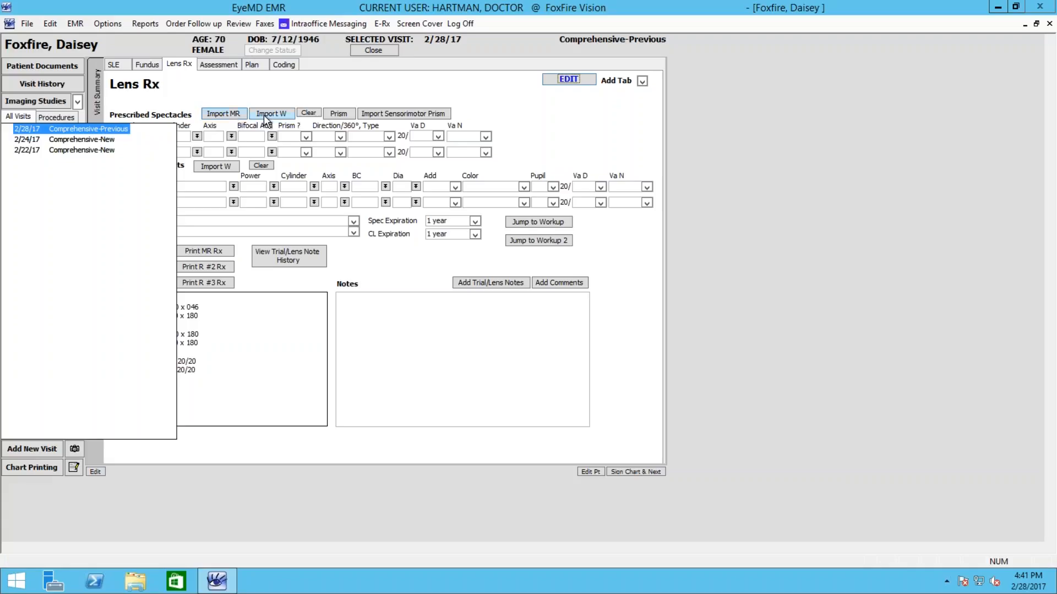
pyautogui.click(225, 115)
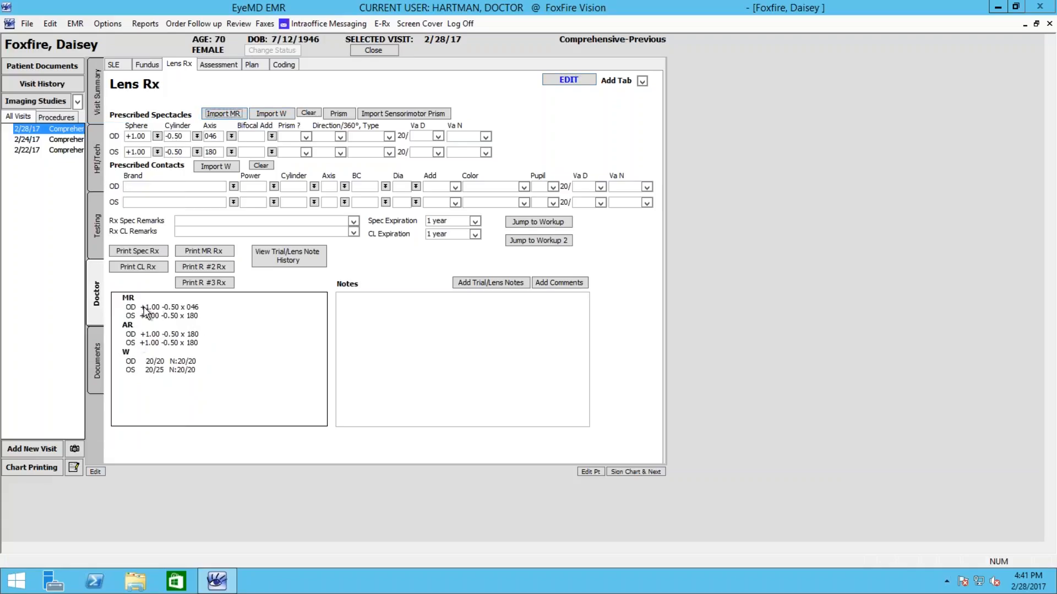
pyautogui.click(148, 135)
pyautogui.press('BackSpace')
pyautogui.press('BackSpace')
pyautogui.write('25')
# Clear the prescribed spectacles and enter OD sphere -1.00, cylinder -0.25, axis 180 and distance acuity 20/20.
pyautogui.click(308, 113)
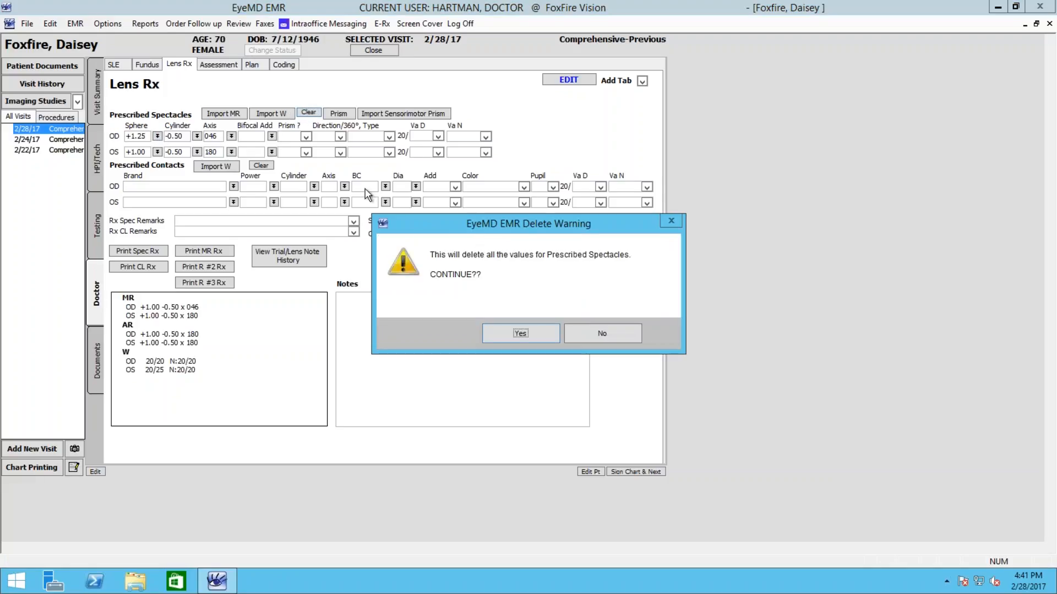
pyautogui.click(537, 337)
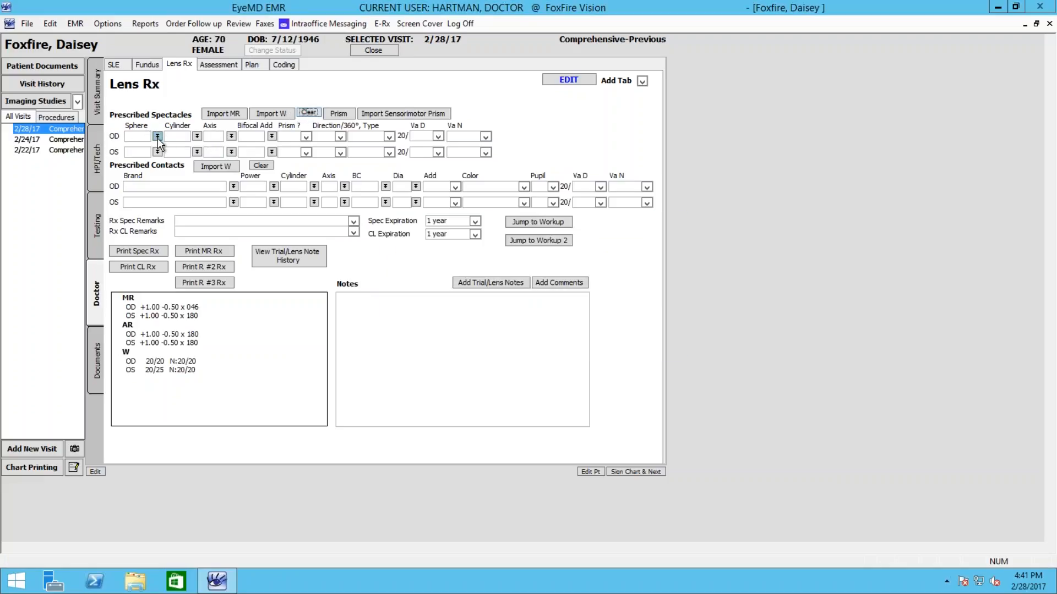
pyautogui.click(157, 136)
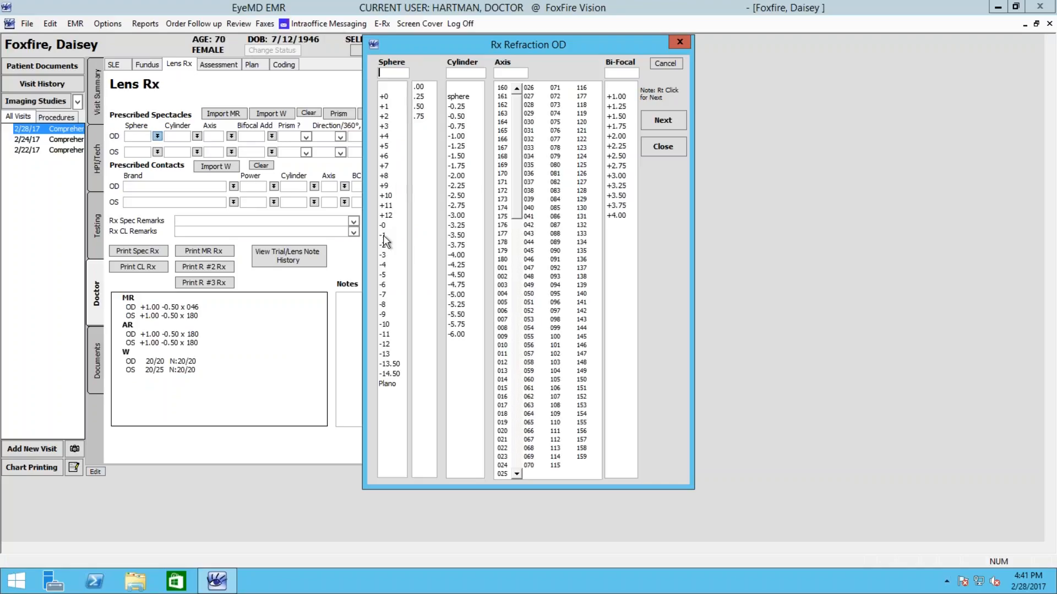
pyautogui.click(385, 236)
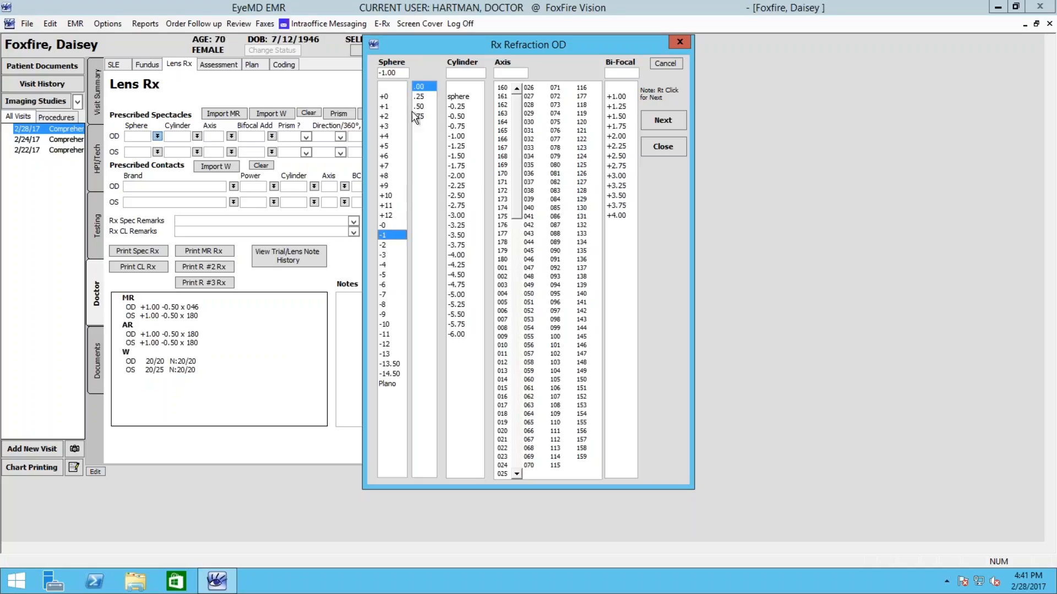
pyautogui.click(458, 107)
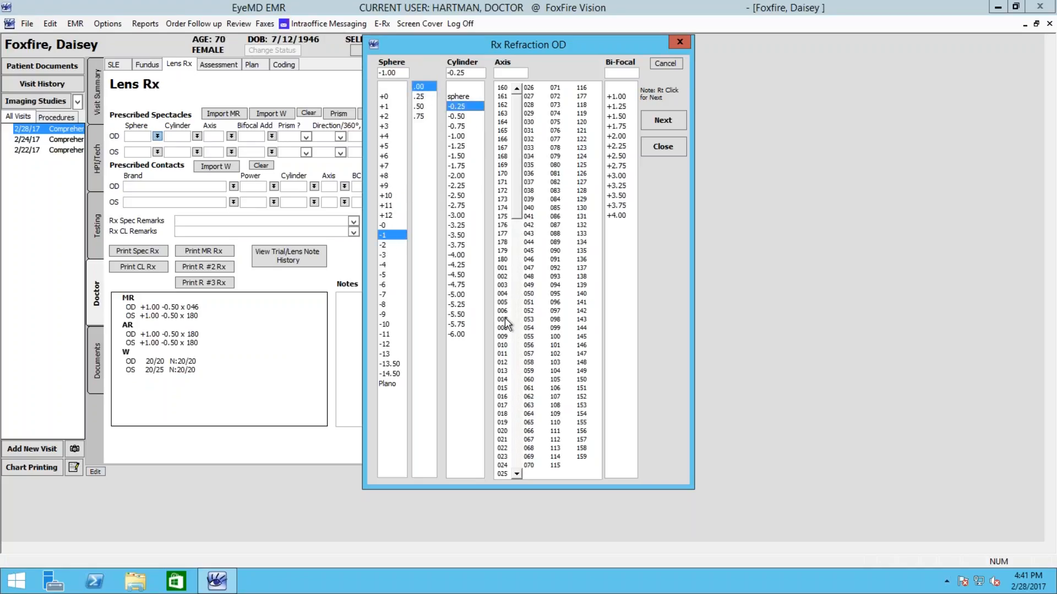
pyautogui.click(505, 260)
pyautogui.click(659, 121)
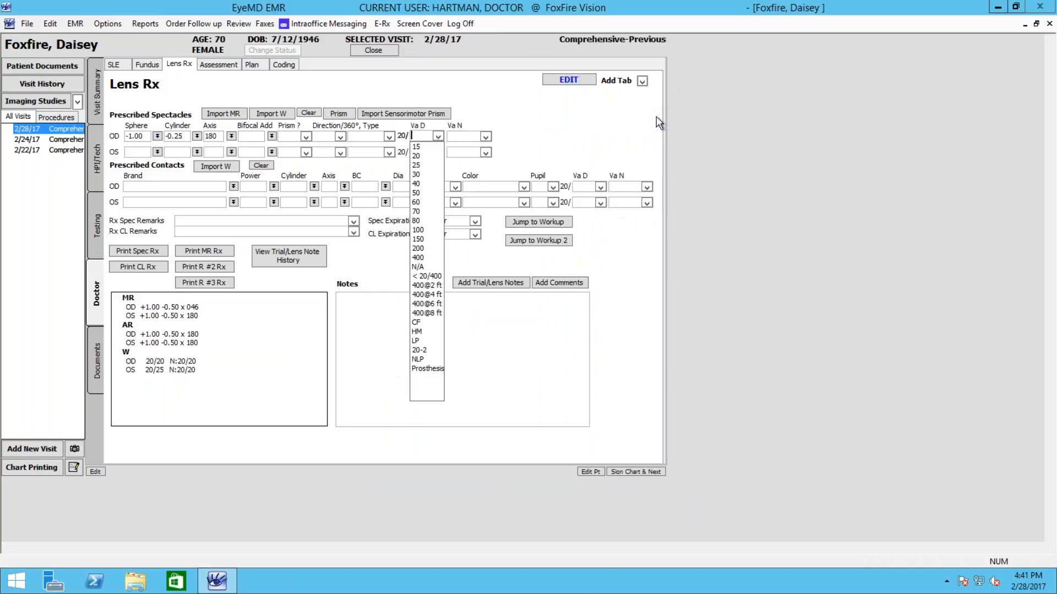
pyautogui.click(420, 157)
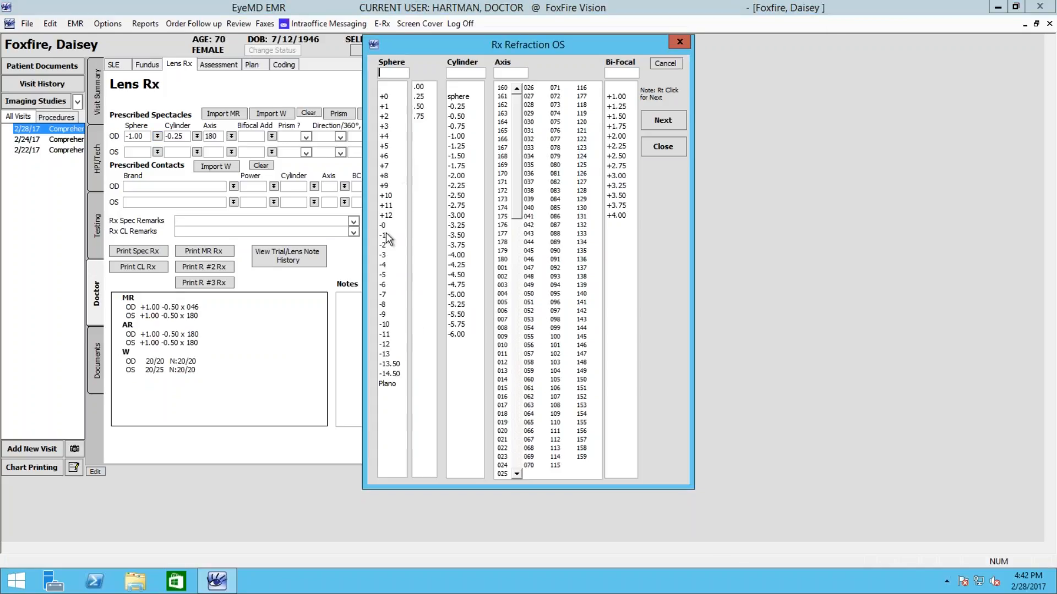
# Enter the OS prescribed spectacles with sphere -2.25, the sphere option for cylinder and axis 168, leaving distance acuity blank.
pyautogui.click(385, 245)
pyautogui.click(424, 96)
pyautogui.click(462, 97)
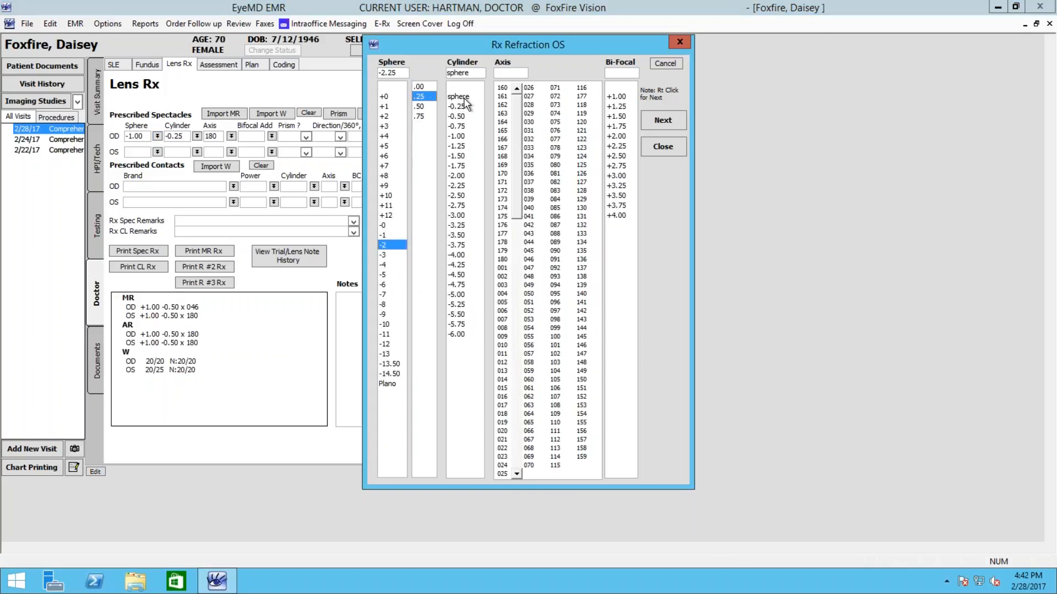
pyautogui.click(503, 157)
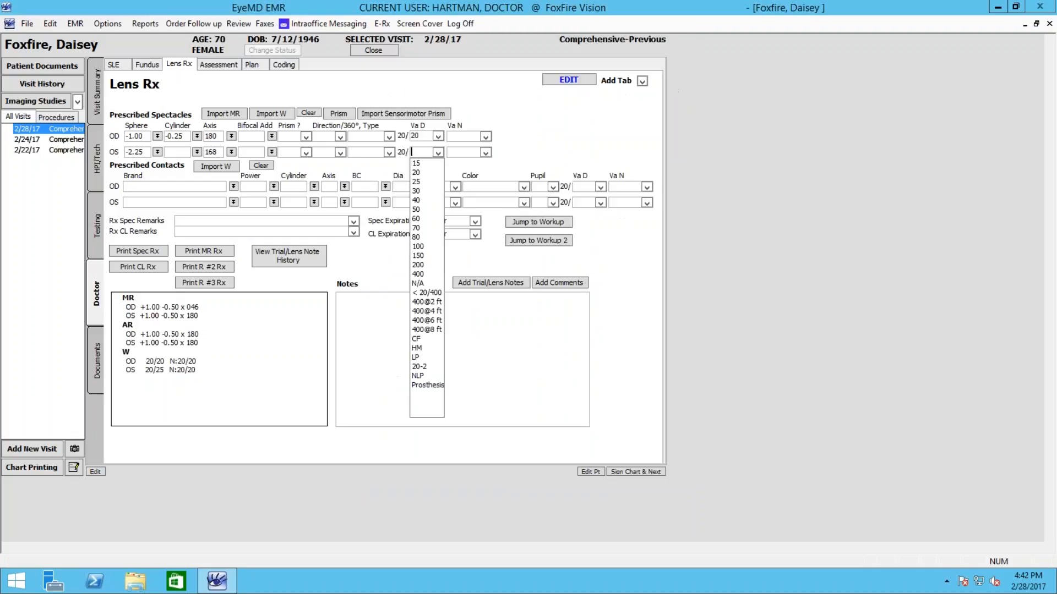
pyautogui.click(569, 141)
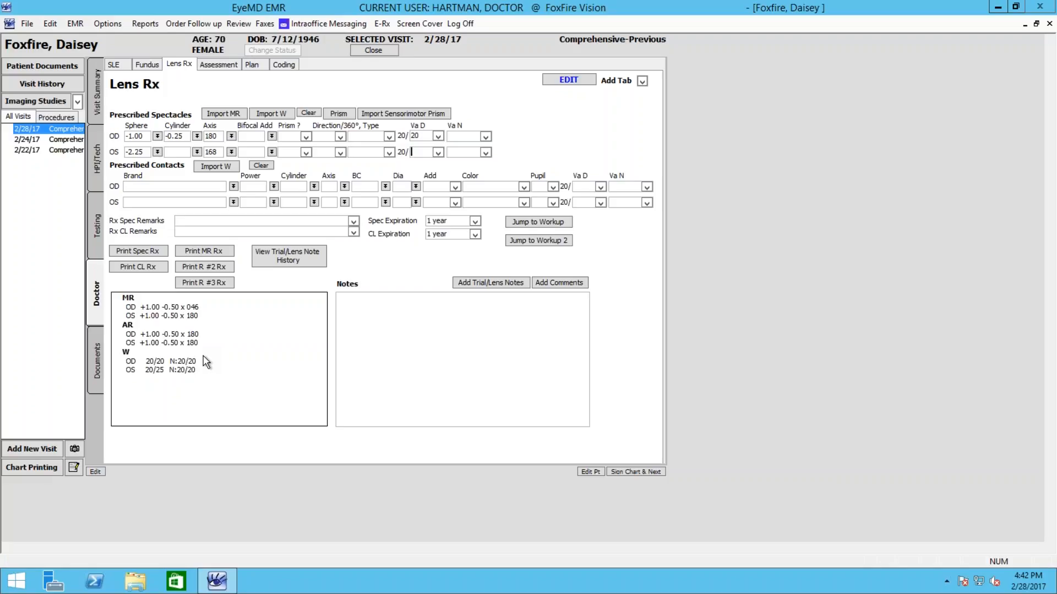
# View the trial and lens note history, and return to the refraction summary.
pyautogui.click(278, 259)
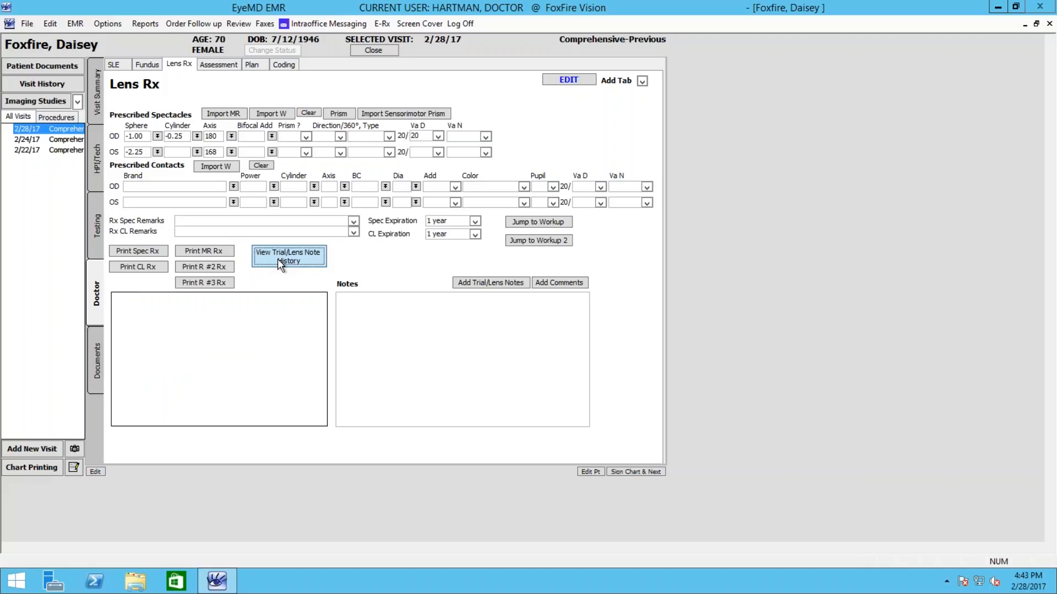
pyautogui.click(278, 258)
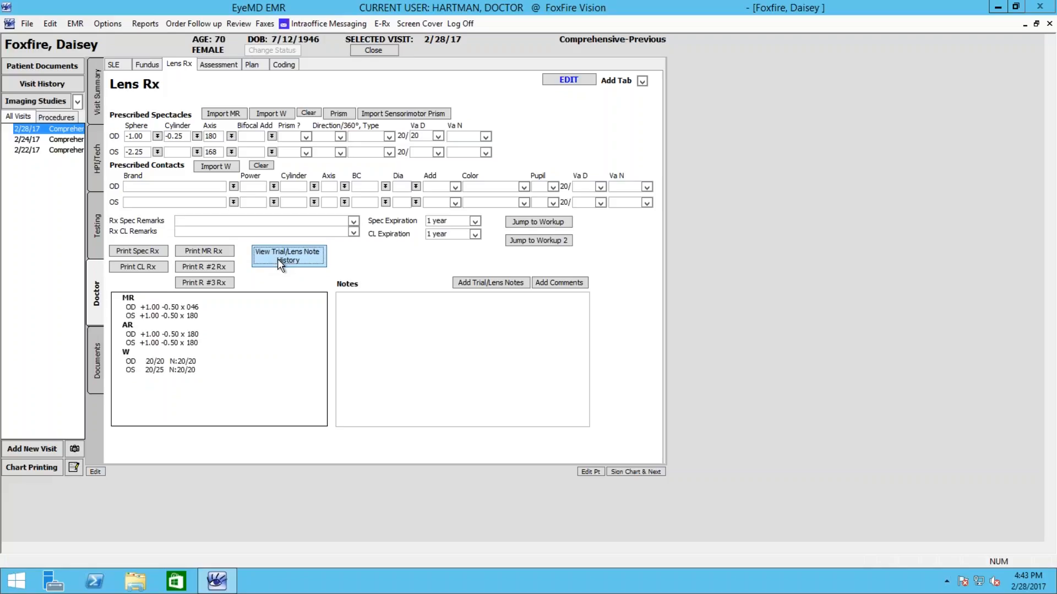
# Choose ACUVUE OASYS as the prescribed contact lens brand.
pyautogui.click(234, 187)
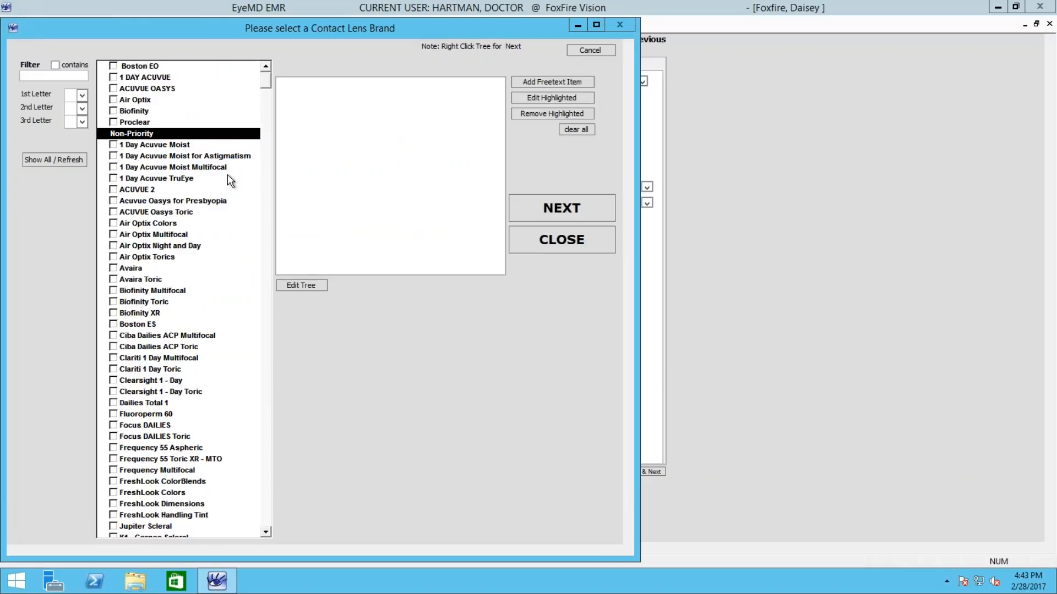
pyautogui.click(114, 89)
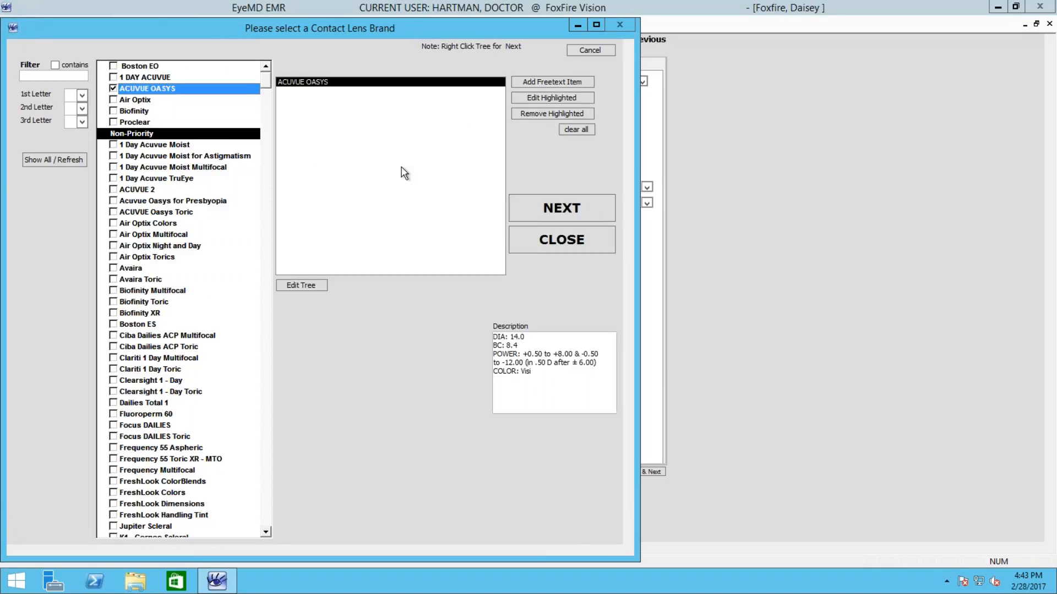
pyautogui.click(570, 210)
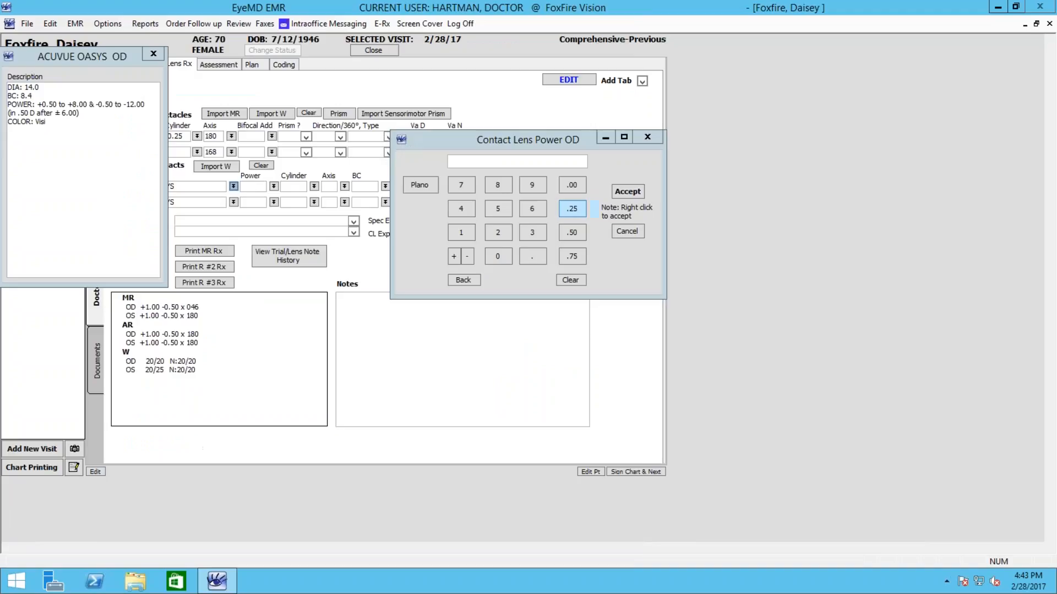
# Set the OD contact lens power to -3.00 directly in its field and dismiss the brand description.
pyautogui.moveTo(95, 57); pyautogui.dragTo(92, 300)
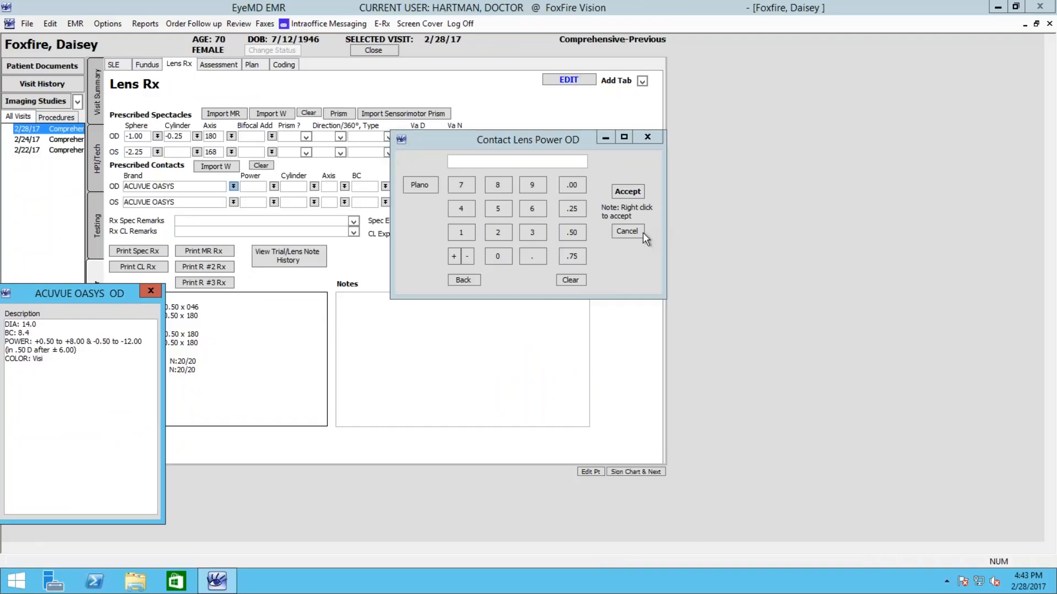
pyautogui.moveTo(530, 143); pyautogui.dragTo(513, 205)
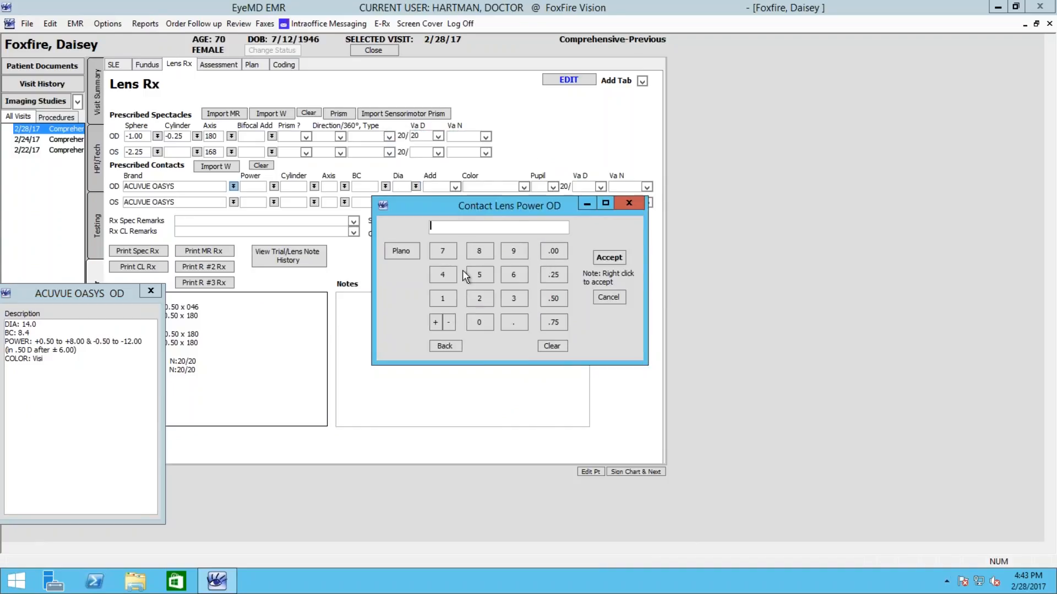
pyautogui.click(608, 298)
pyautogui.click(259, 188)
pyautogui.write('-3.00')
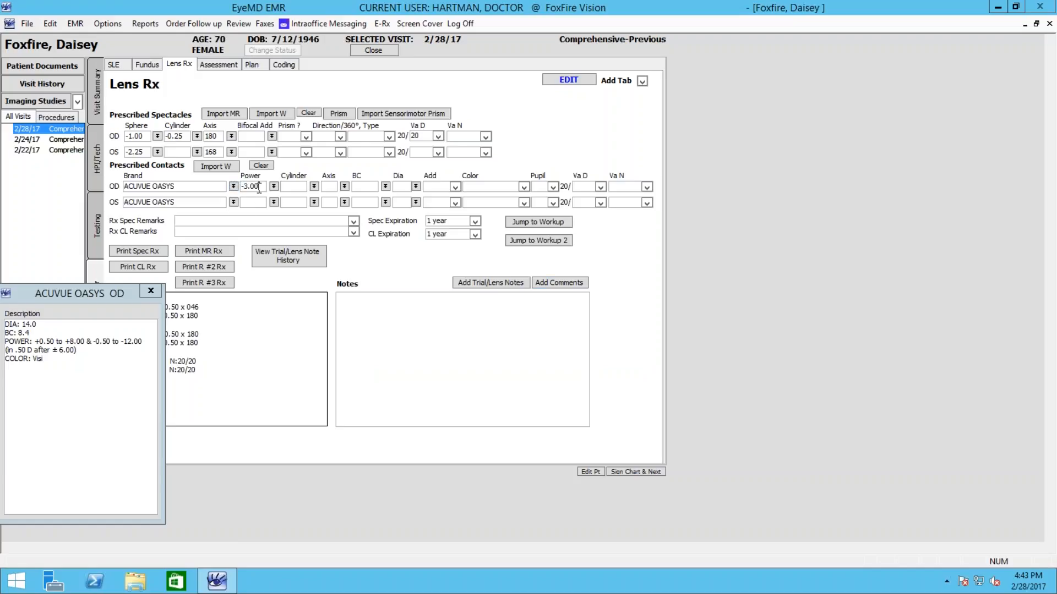
pyautogui.click(151, 290)
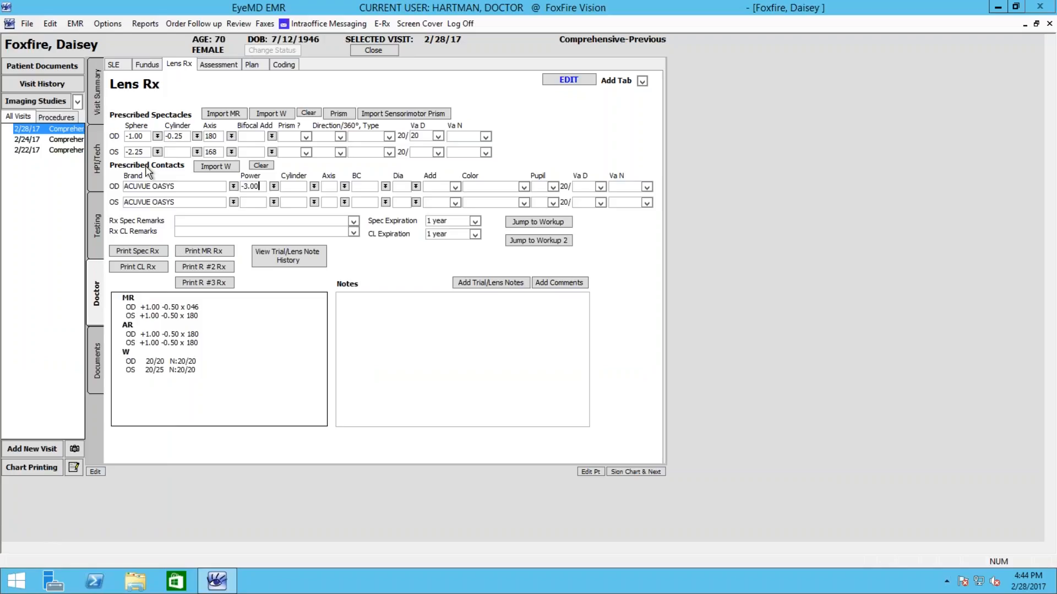
# Enter "Recommend Polycarb" as the spectacle prescription remark.
pyautogui.moveTo(55, 220)
pyautogui.click(284, 221)
pyautogui.write('Recommend Polycarb')
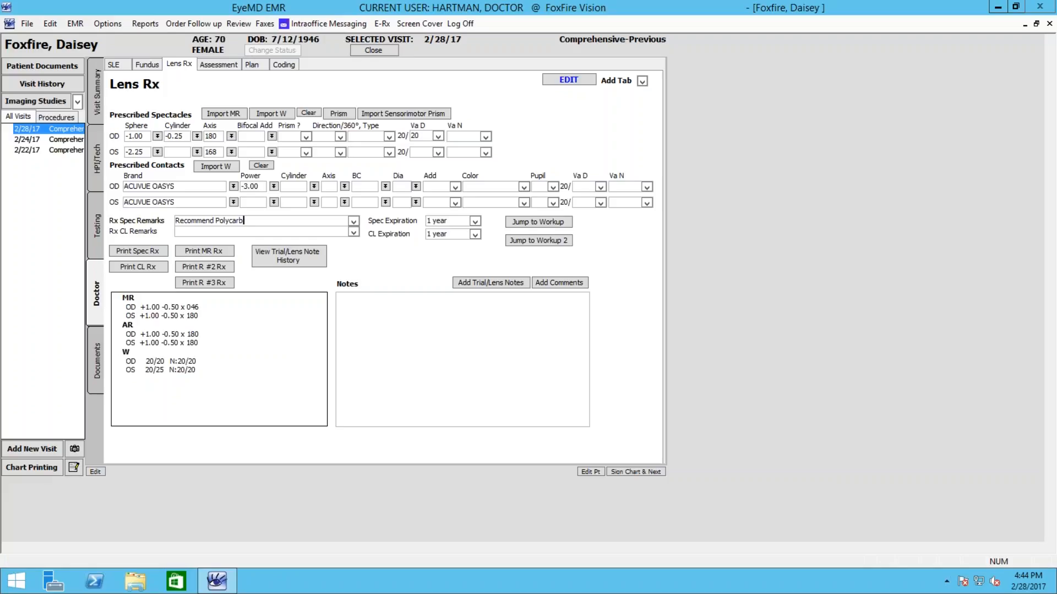
# Print the spectacle prescription to PDFCreator, authorizing with the doctor's account password, then review the PDF in Adobe Reader and close it.
pyautogui.click(143, 252)
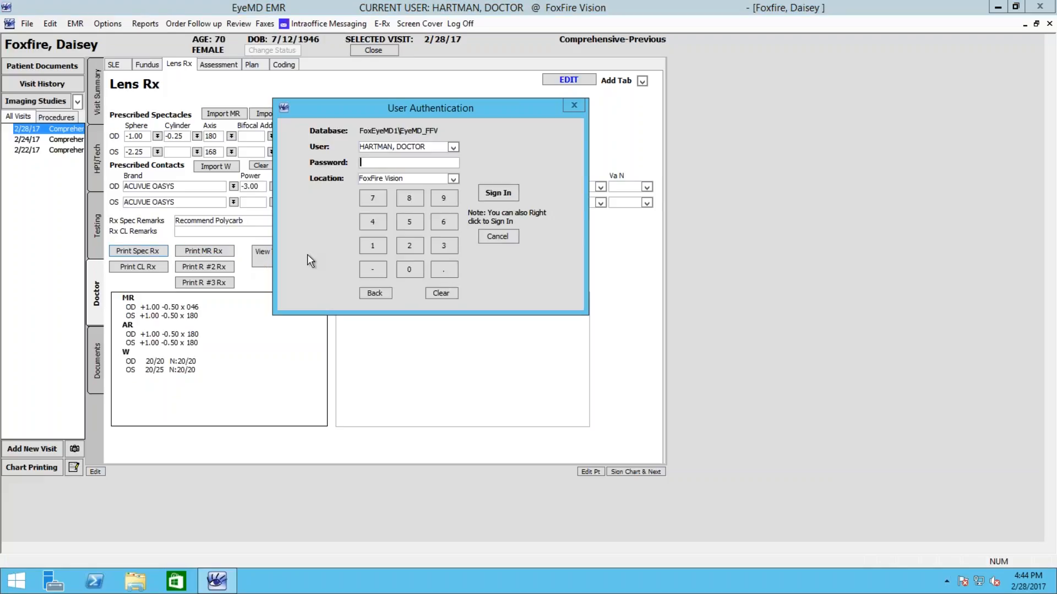
pyautogui.write('****')
pyautogui.press('Return')
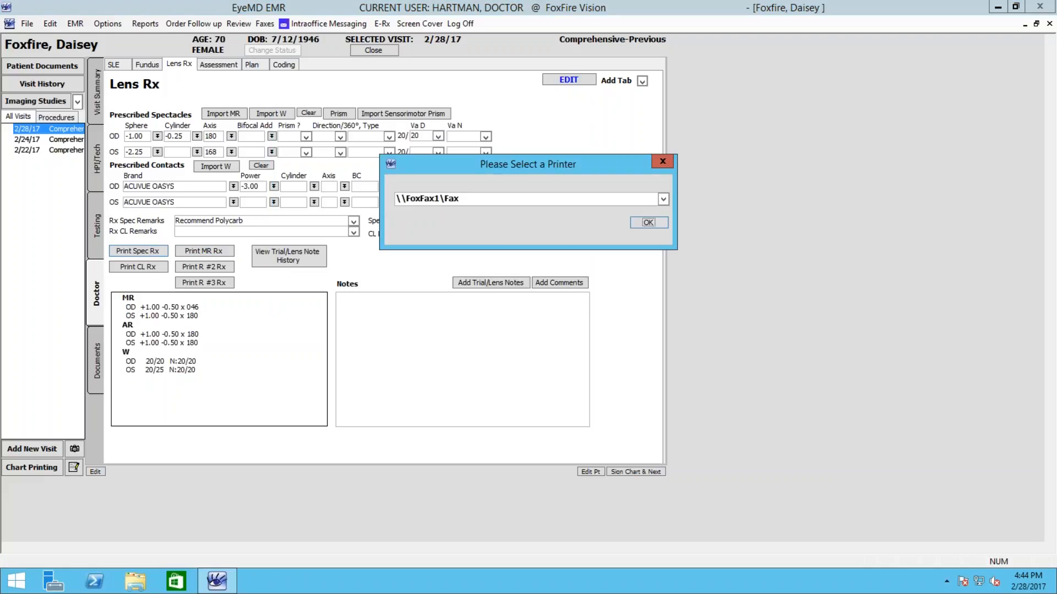
pyautogui.click(663, 199)
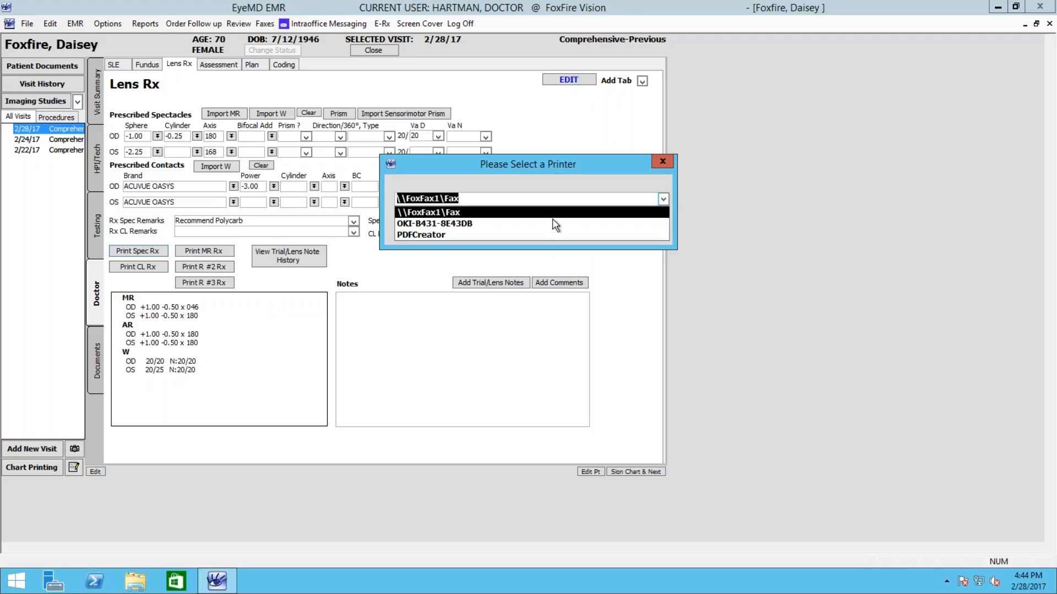
pyautogui.click(450, 236)
pyautogui.click(648, 222)
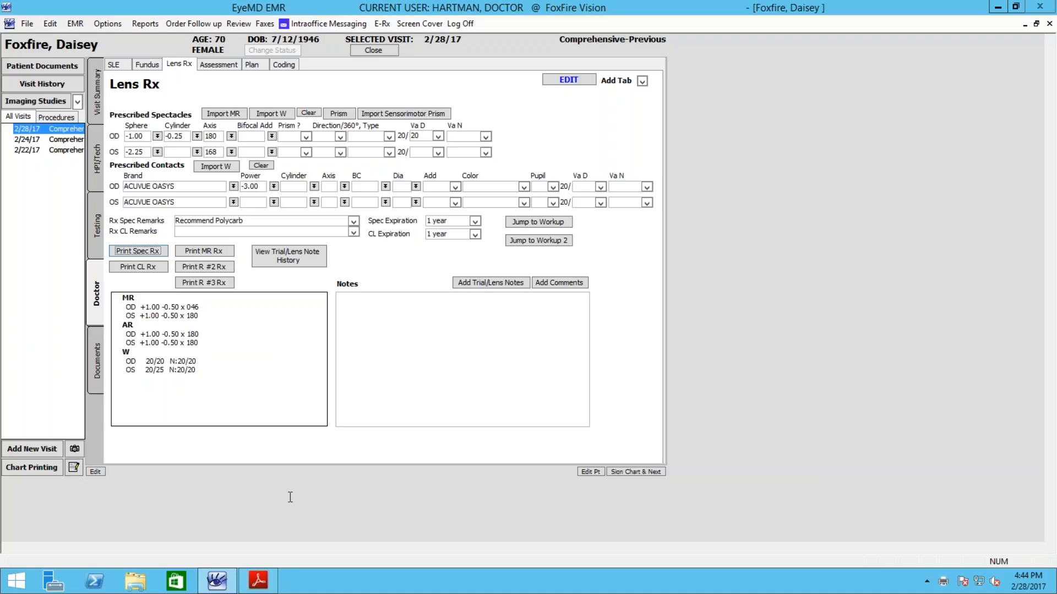
pyautogui.click(267, 580)
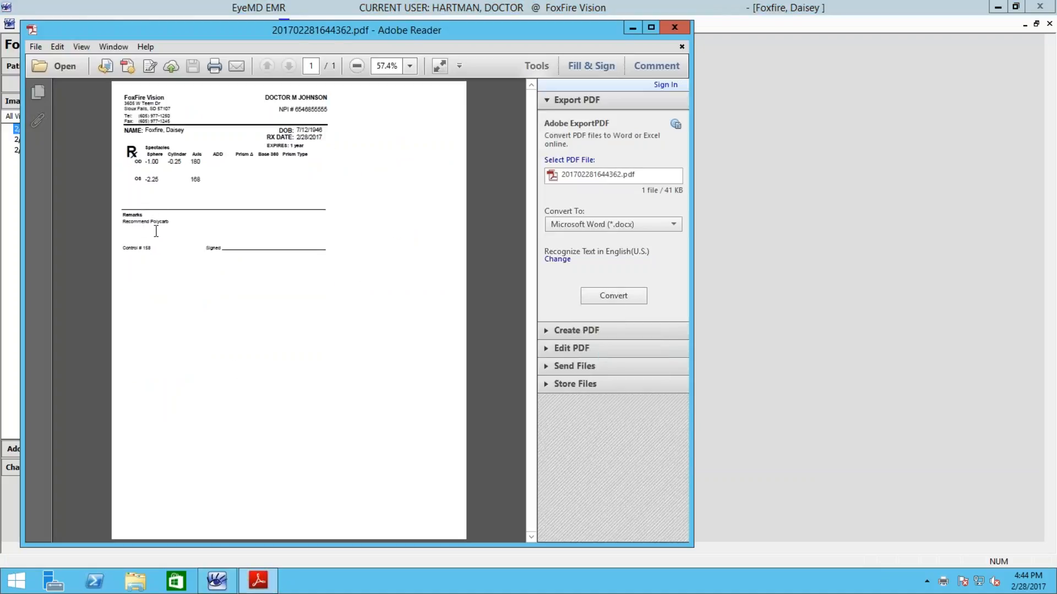
pyautogui.click(675, 27)
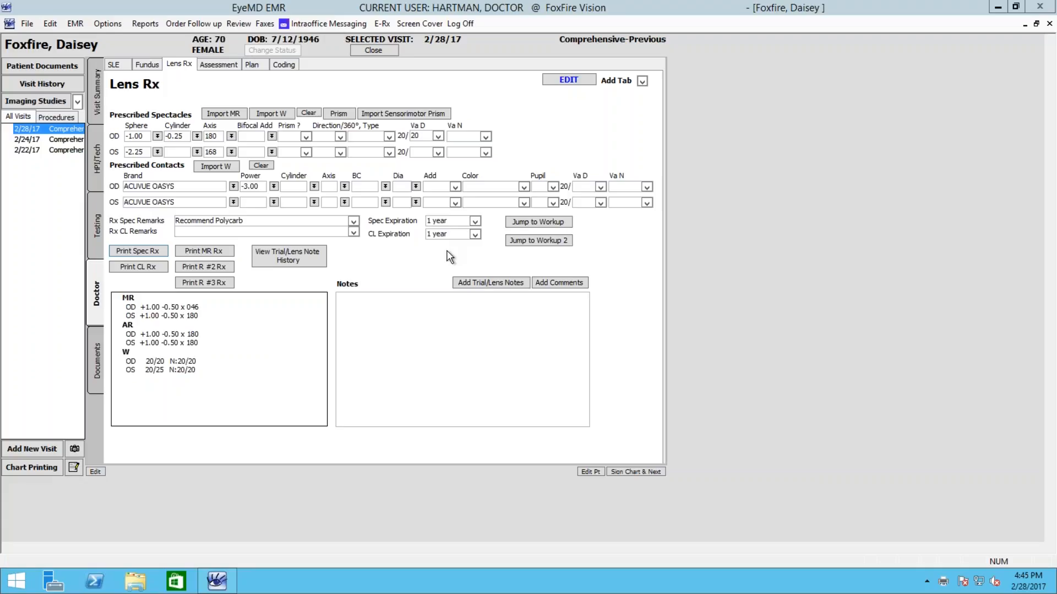
pyautogui.click(475, 222)
pyautogui.click(475, 222)
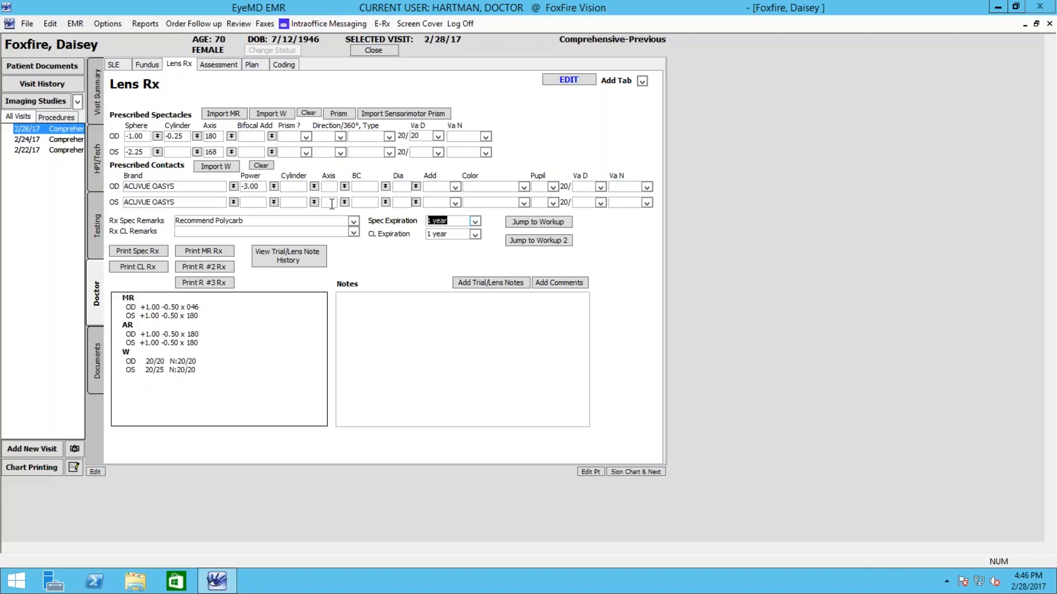
pyautogui.click(342, 312)
pyautogui.moveTo(38, 189)
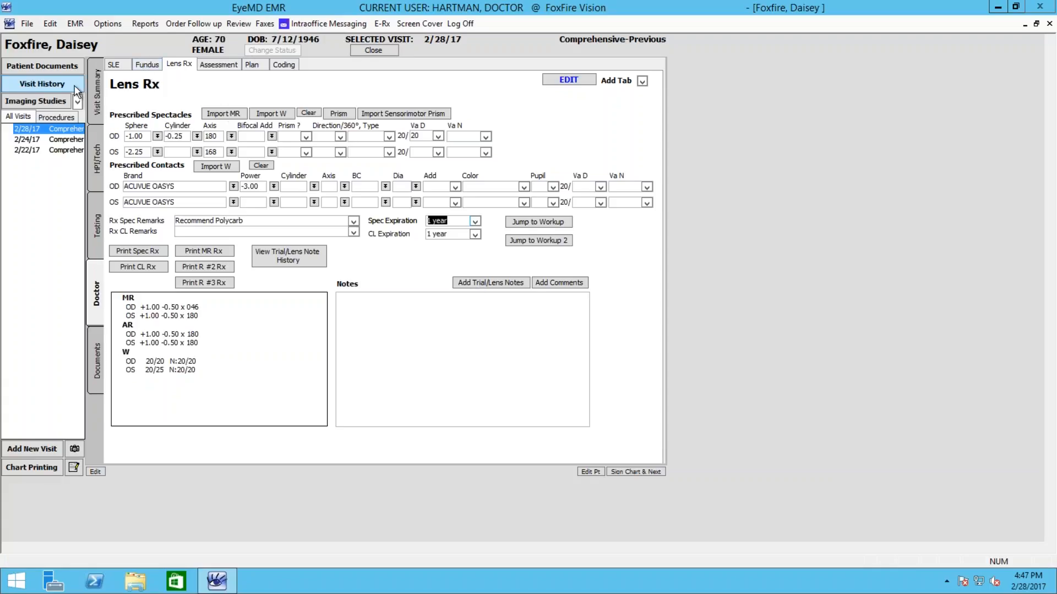
pyautogui.moveTo(10, 405)
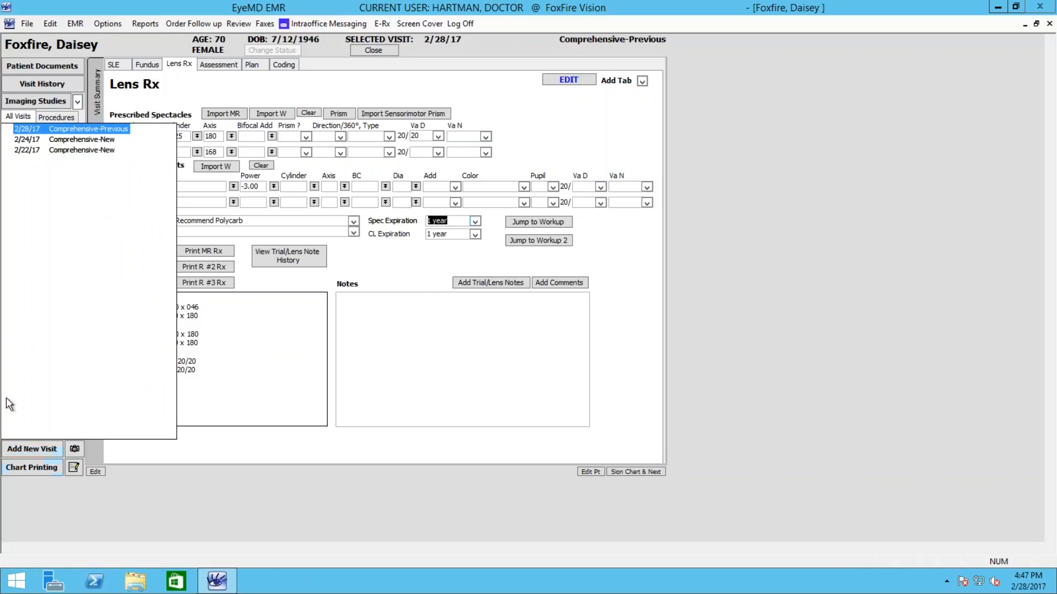